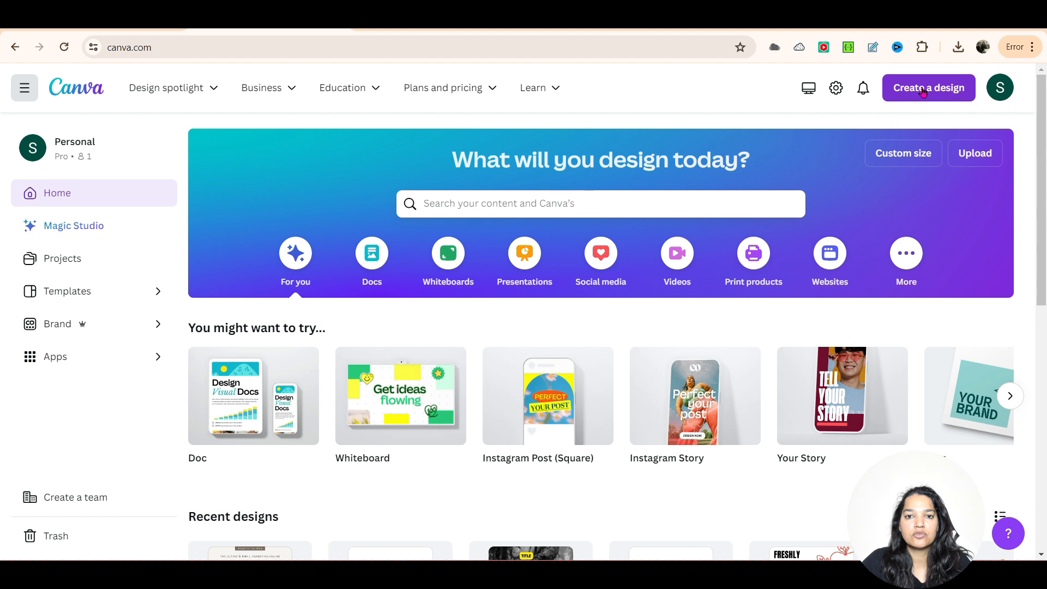
Step: Create a new Instagram Post (Square) design by searching the design types for "instagram"
{"action": "left_click", "coordinate": [923, 89]}
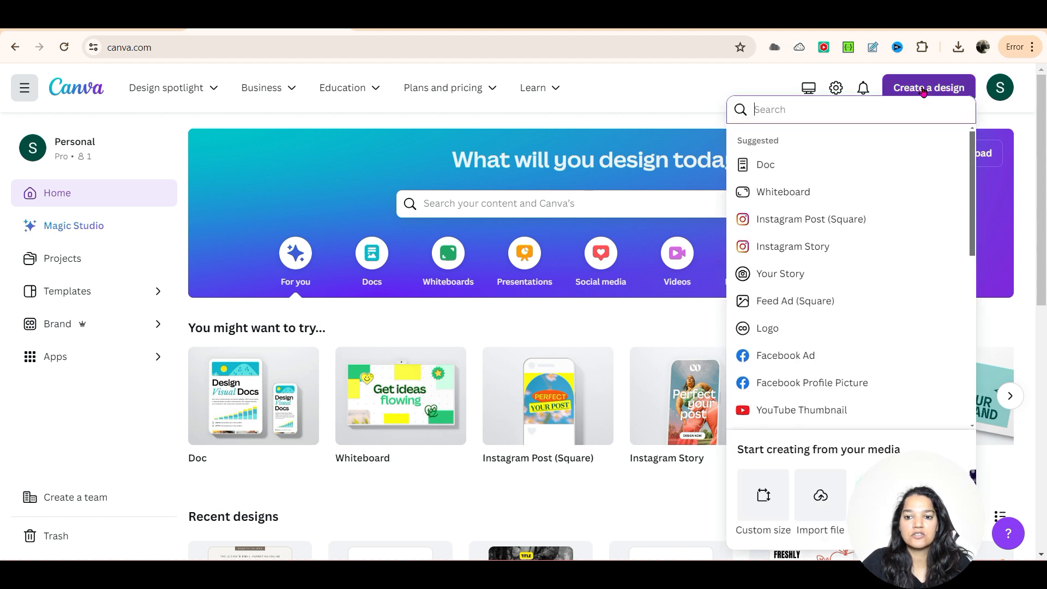
{"action": "type", "text": "i"}
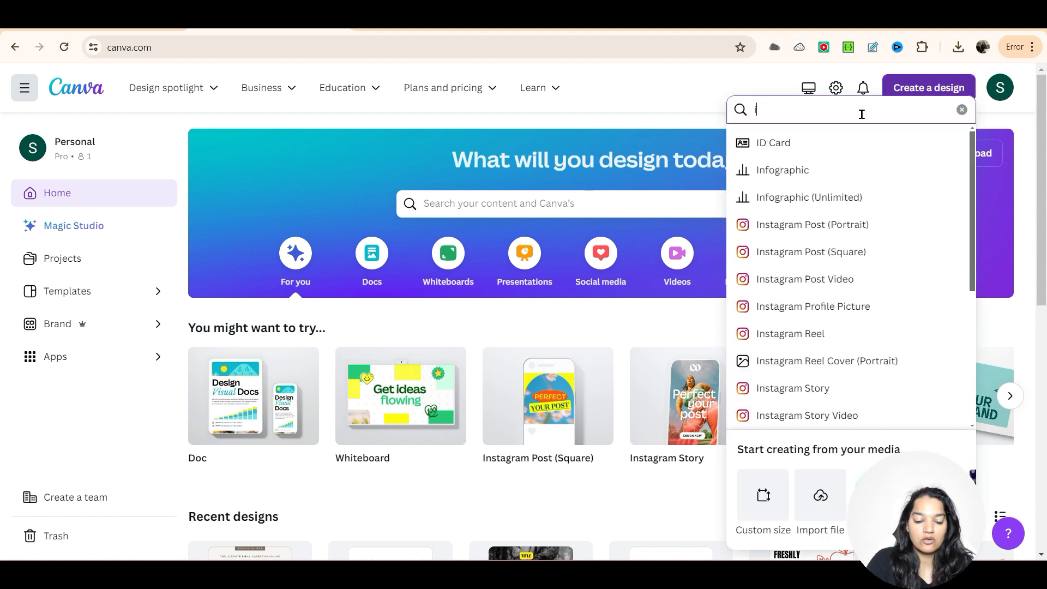
{"action": "type", "text": "nstagram"}
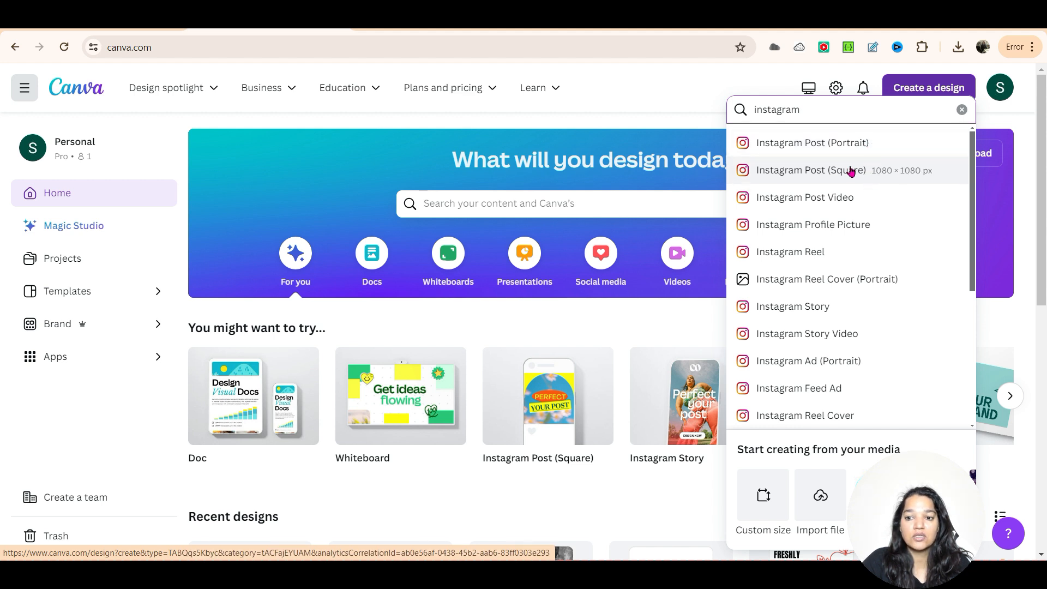
{"action": "left_click", "coordinate": [890, 174]}
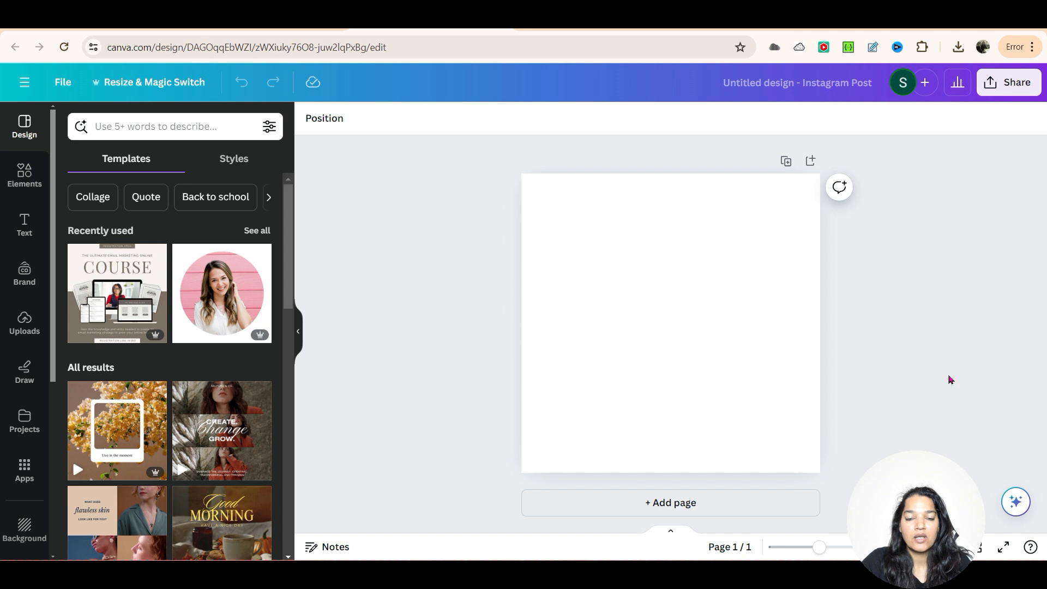
Step: Search the elements for "frames" and show the full collection of frames
{"action": "left_click", "coordinate": [25, 175]}
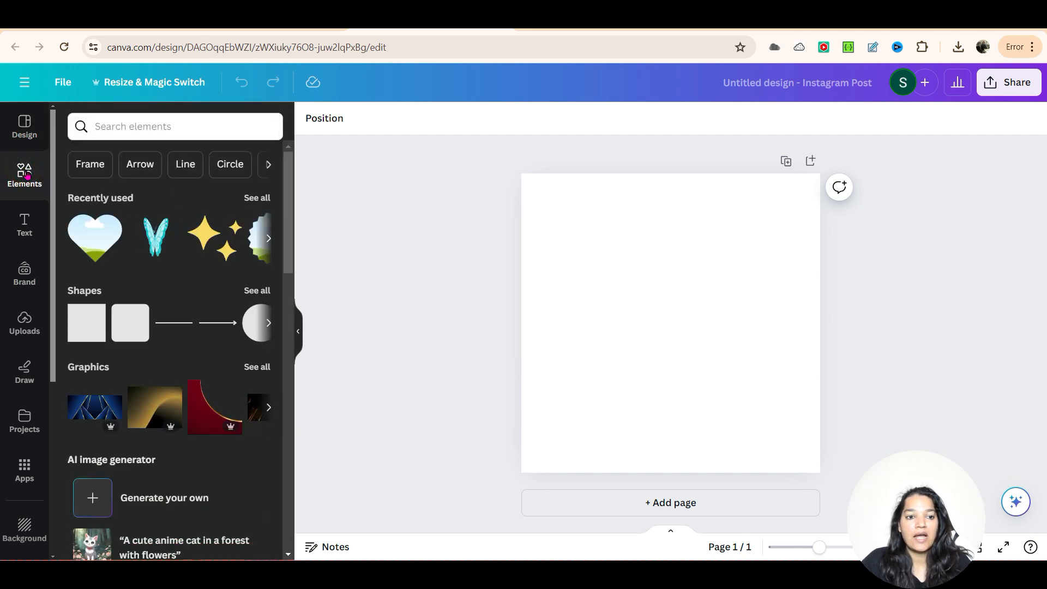
{"action": "left_click", "coordinate": [124, 129]}
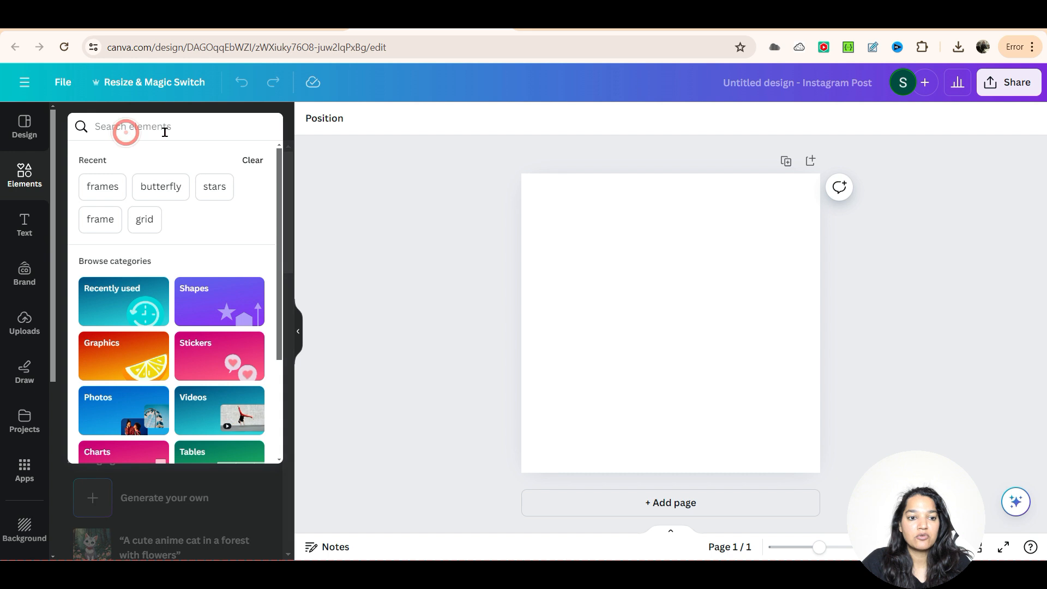
{"action": "type", "text": "frames"}
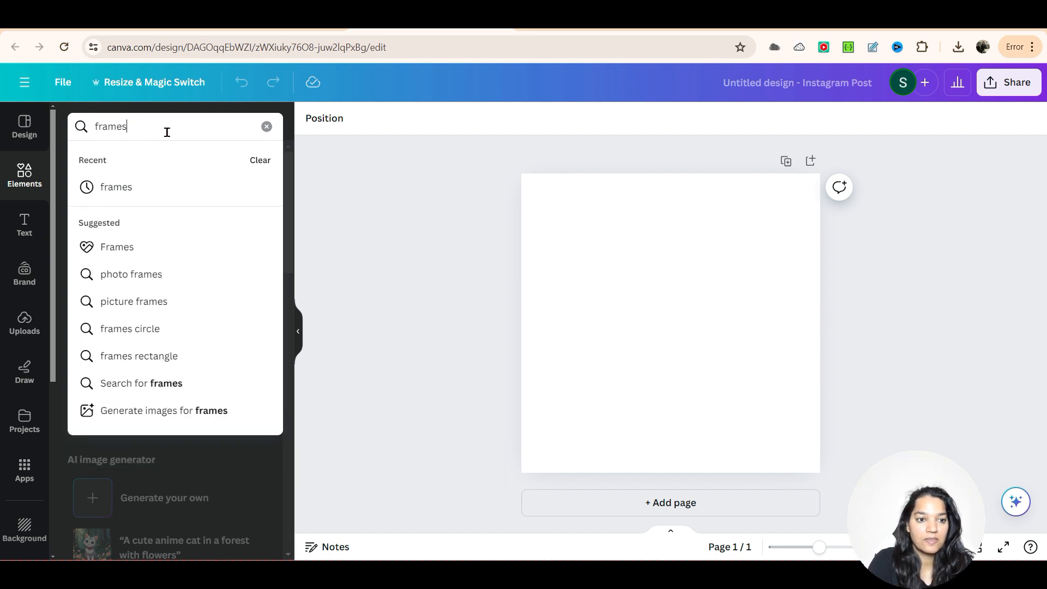
{"action": "key", "text": "Return"}
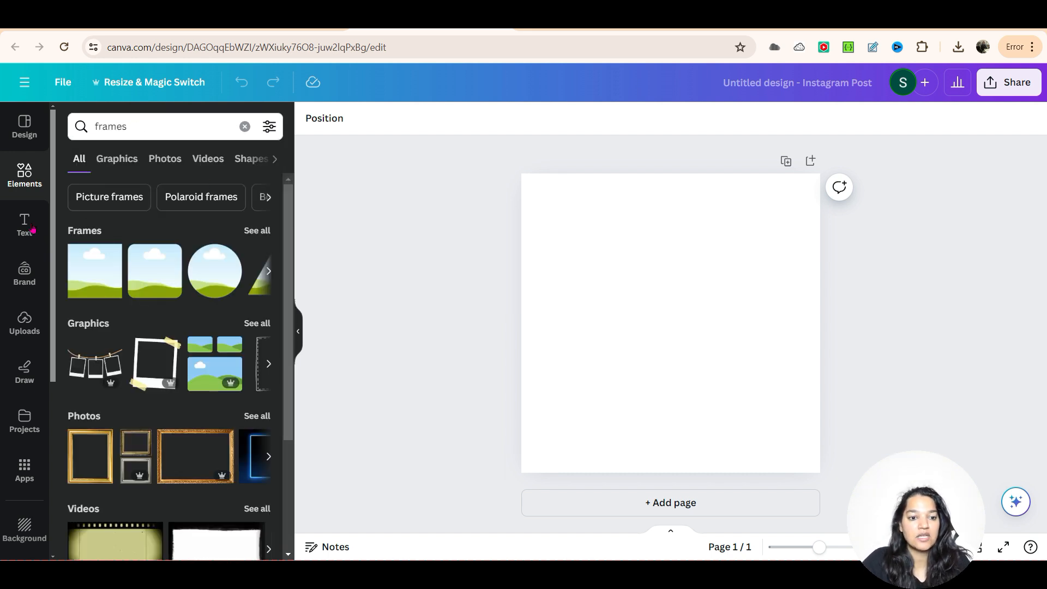
{"action": "left_click", "coordinate": [262, 231]}
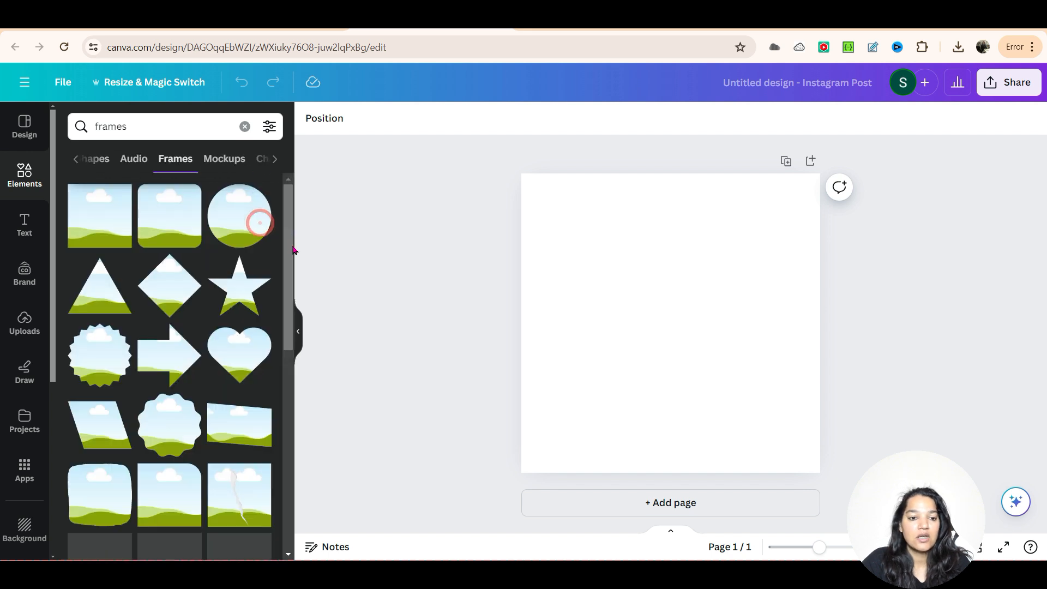
Step: Browse the frame shapes and add the heart-shaped frame to the page
{"action": "scroll", "coordinate": [262, 267], "scroll_direction": "down", "scroll_amount": 3}
{"action": "scroll", "coordinate": [262, 267], "scroll_direction": "down", "scroll_amount": 4}
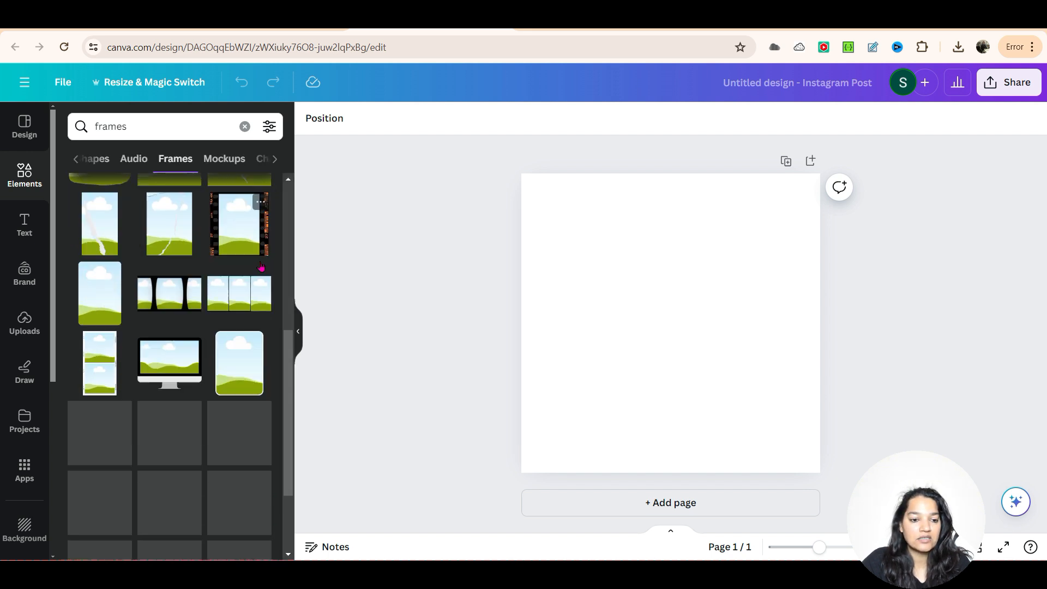
{"action": "scroll", "coordinate": [261, 267], "scroll_direction": "up", "scroll_amount": 4}
{"action": "scroll", "coordinate": [260, 267], "scroll_direction": "up", "scroll_amount": 2}
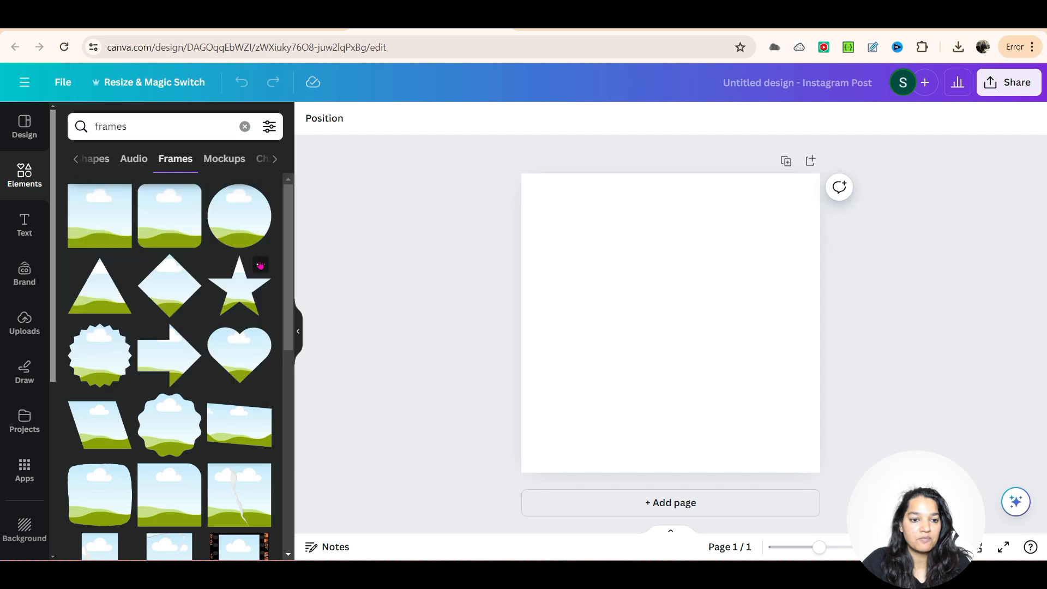
{"action": "scroll", "coordinate": [243, 270], "scroll_direction": "down", "scroll_amount": 1}
{"action": "left_click", "coordinate": [237, 283]}
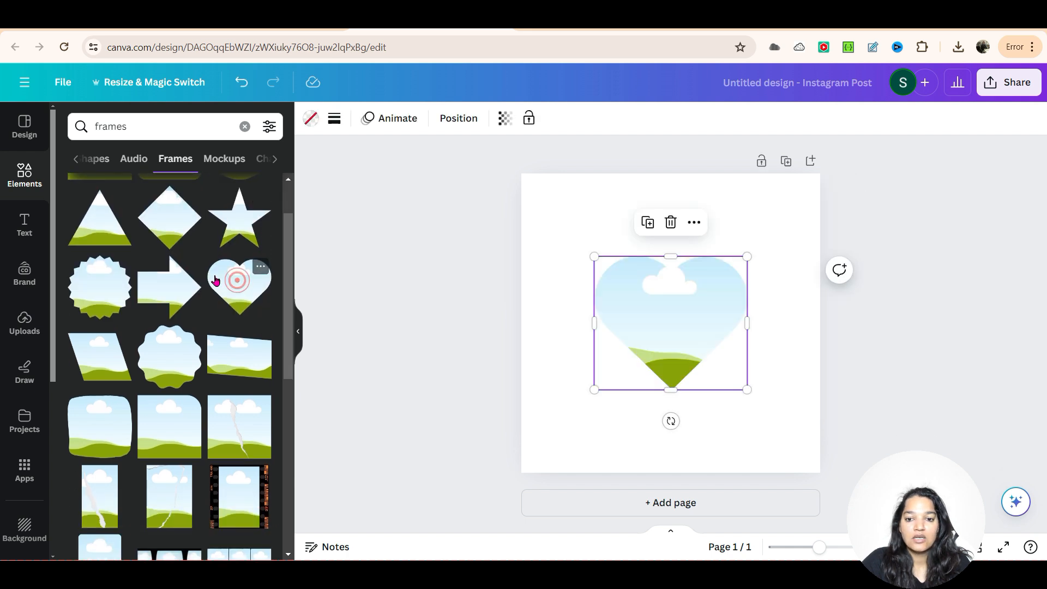
Step: Enlarge the heart frame to about 707 × 619 px and move it to the horizontal centre of the page
{"action": "left_click_drag", "start_coordinate": [748, 258], "coordinate": [763, 191]}
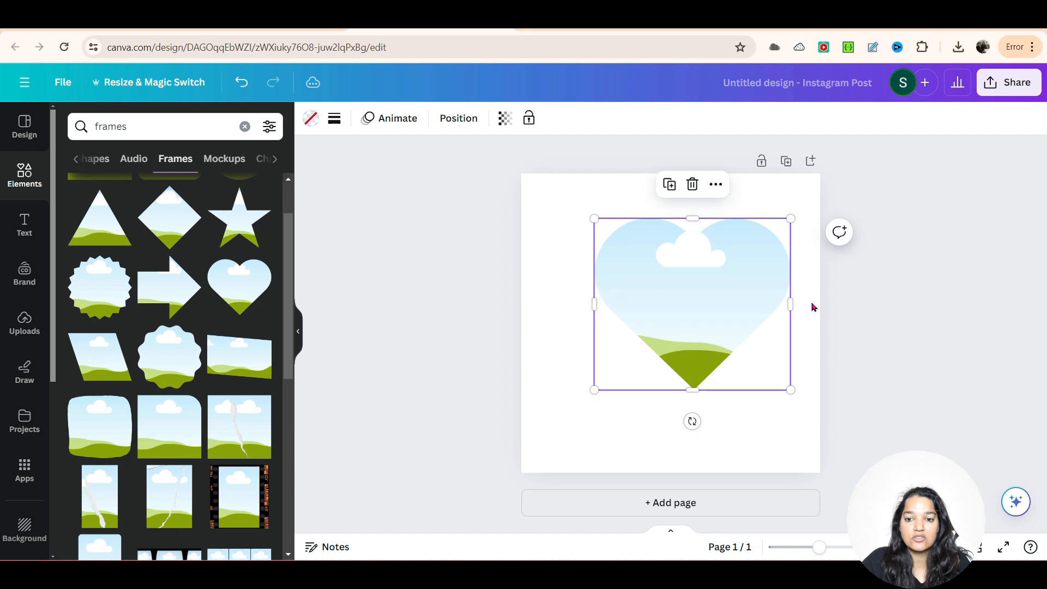
{"action": "left_click_drag", "start_coordinate": [737, 294], "coordinate": [671, 291]}
{"action": "left_click", "coordinate": [675, 311]}
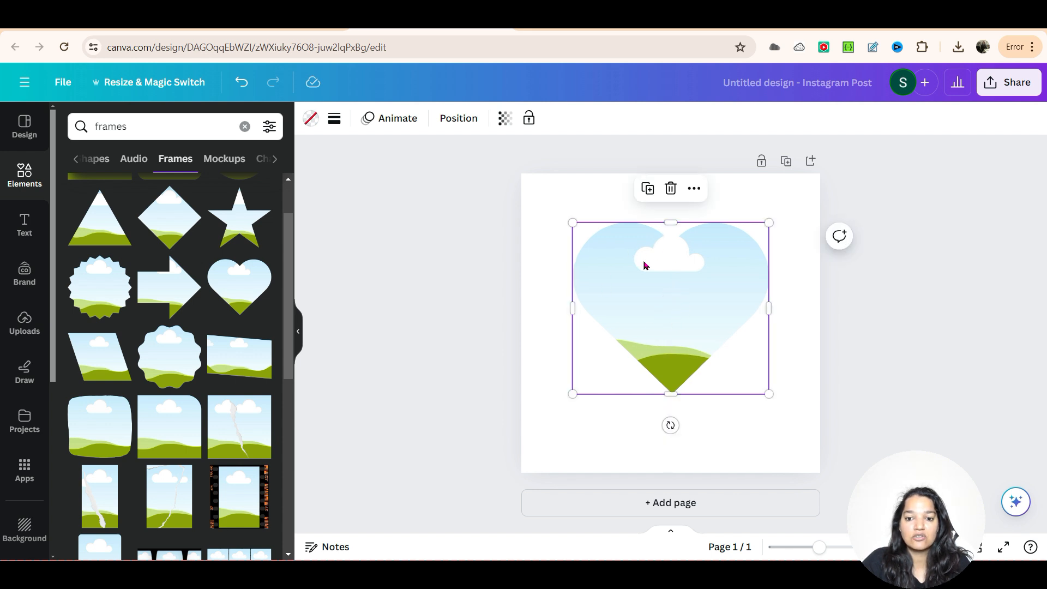
Step: Try aligning the heart frame to the middle, right, bottom and top of the page
{"action": "left_click", "coordinate": [457, 118]}
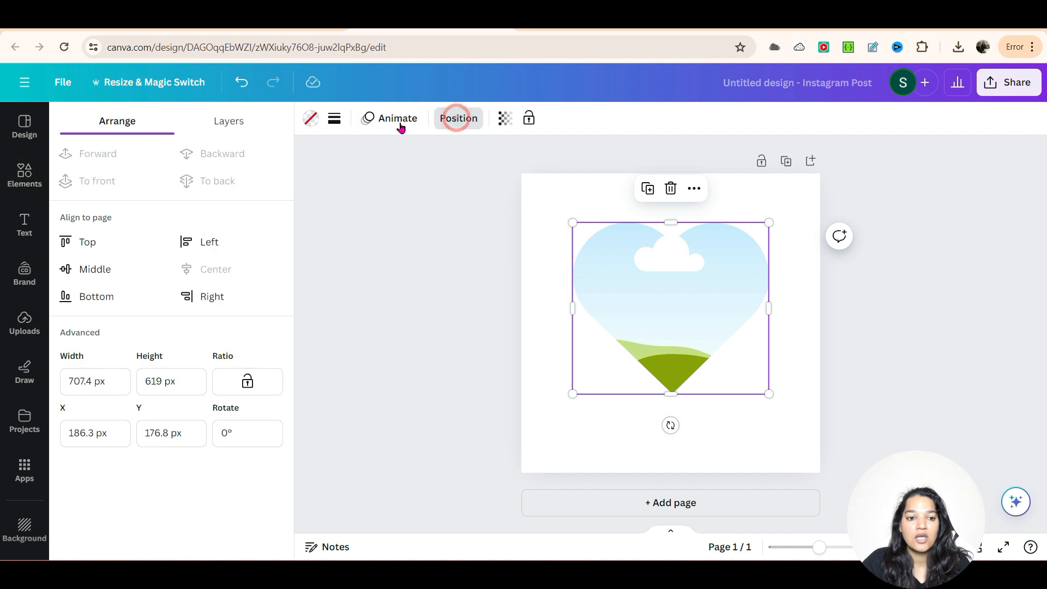
{"action": "left_click", "coordinate": [92, 268]}
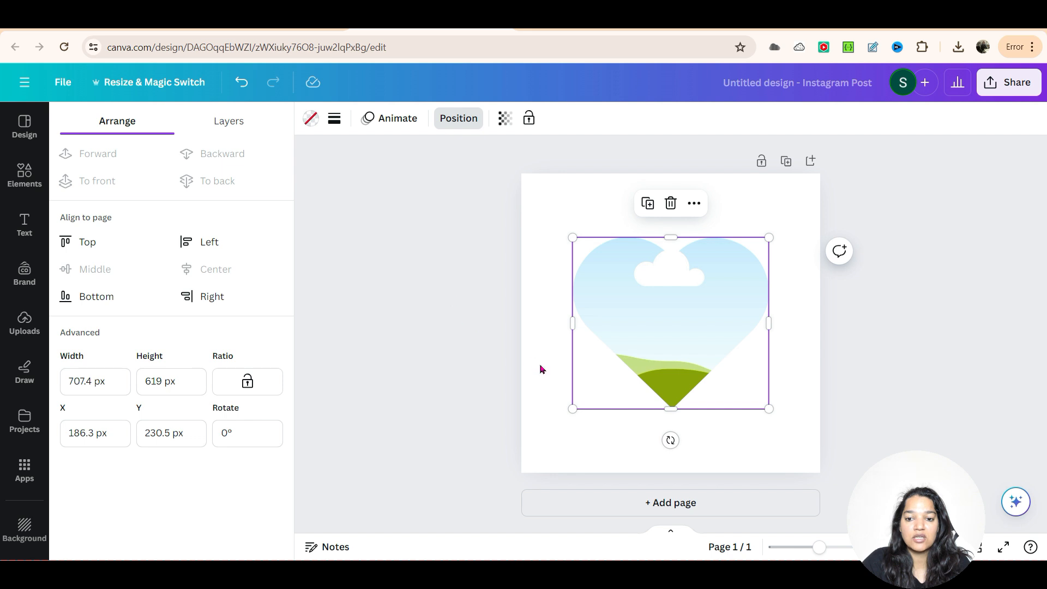
{"action": "left_click", "coordinate": [215, 298]}
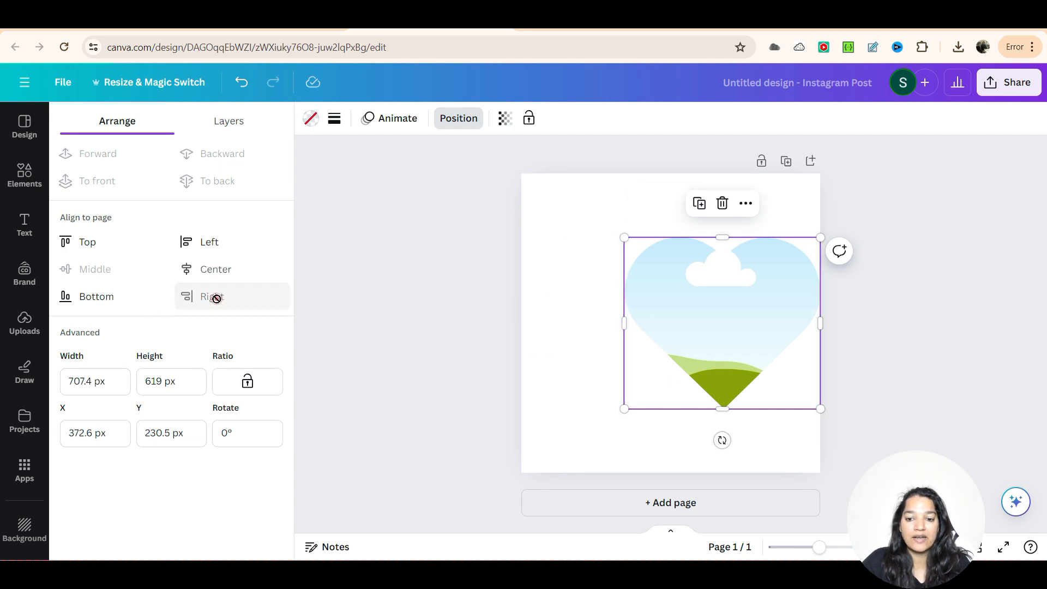
{"action": "left_click", "coordinate": [98, 300]}
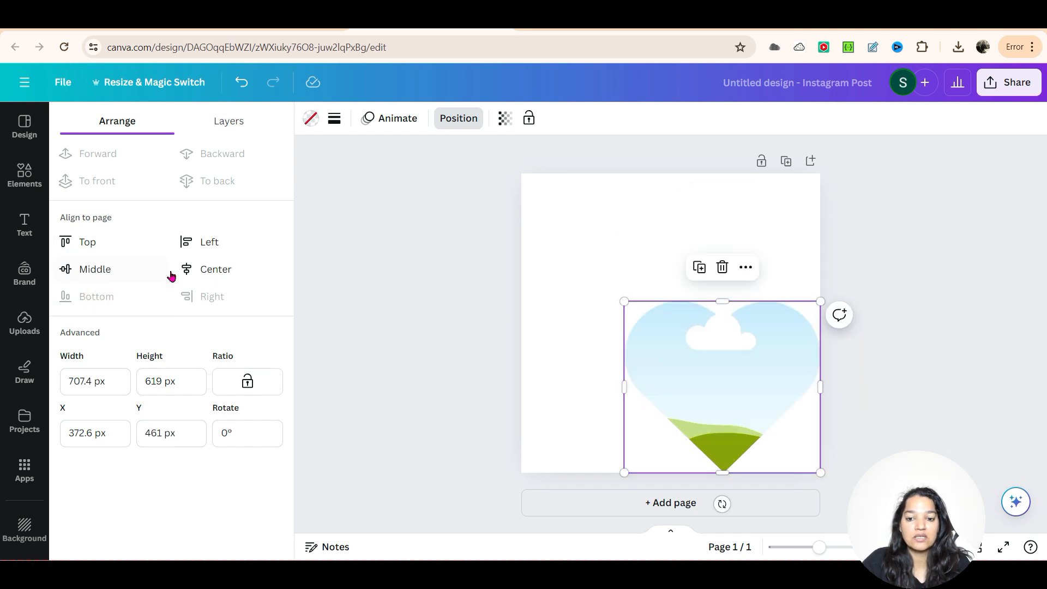
{"action": "left_click", "coordinate": [89, 242]}
Step: Move the heart frame to the page's horizontal centre, about 108 px below the upper edge
{"action": "left_click_drag", "start_coordinate": [733, 258], "coordinate": [685, 288]}
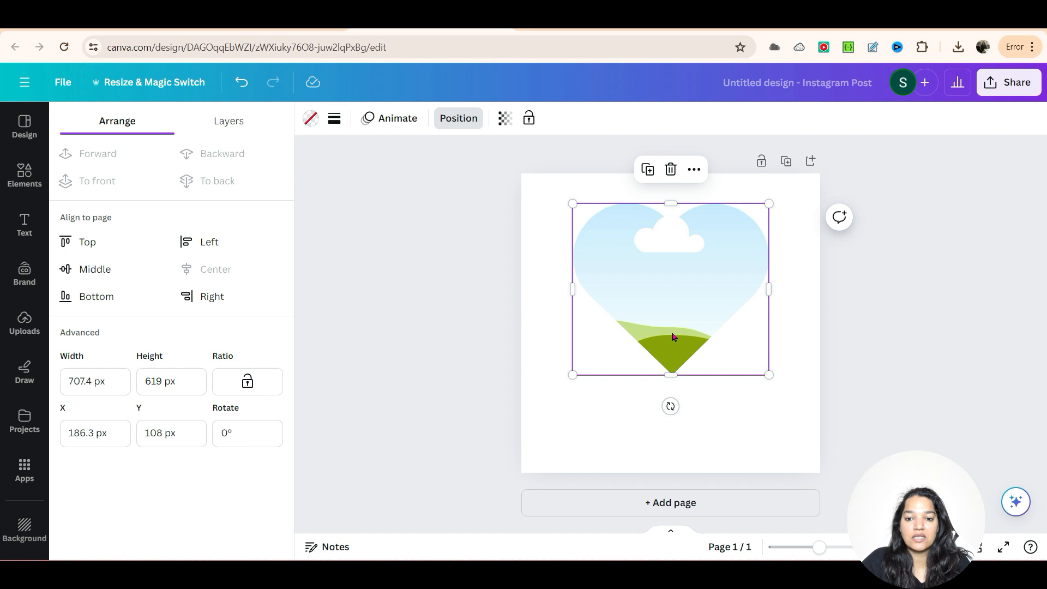
{"action": "left_click", "coordinate": [660, 295]}
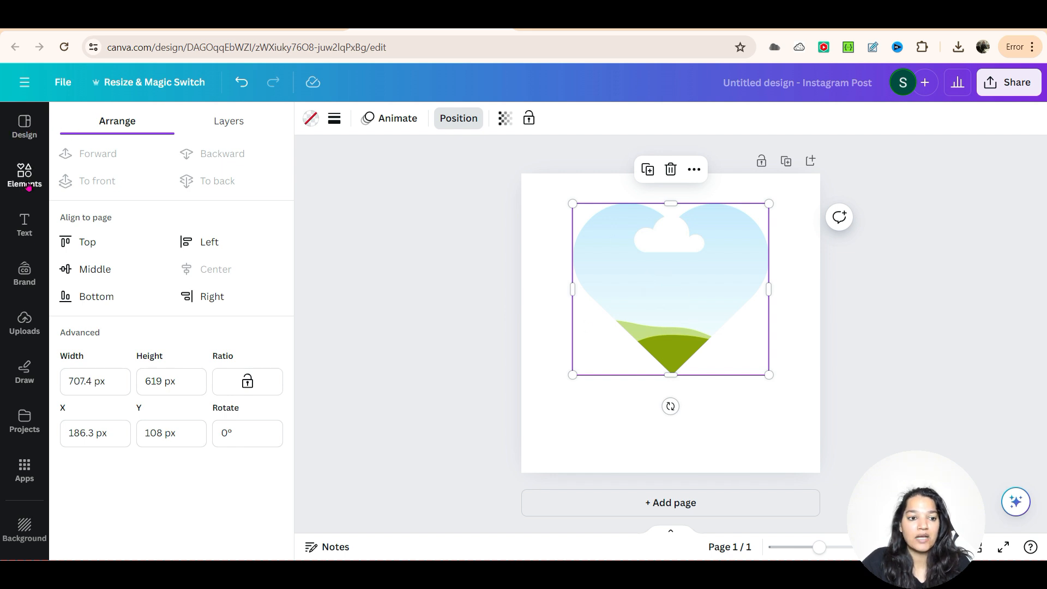
Step: Add the uploaded photo of the couple to the page and place it inside the heart frame
{"action": "left_click", "coordinate": [25, 323]}
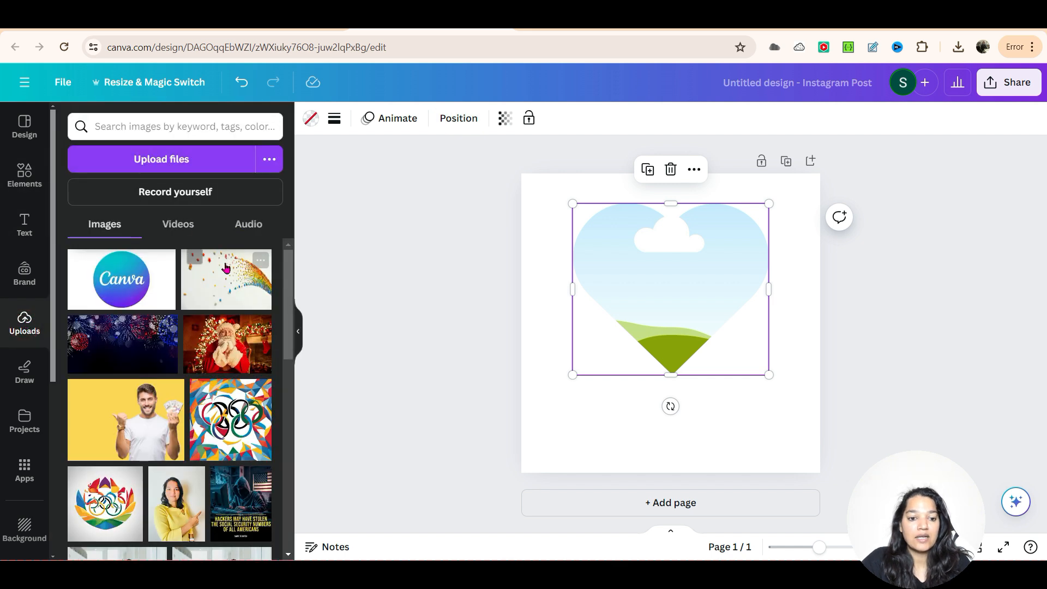
{"action": "left_click_drag", "start_coordinate": [287, 281], "coordinate": [290, 323]}
{"action": "scroll", "coordinate": [290, 323], "scroll_direction": "down", "scroll_amount": 5}
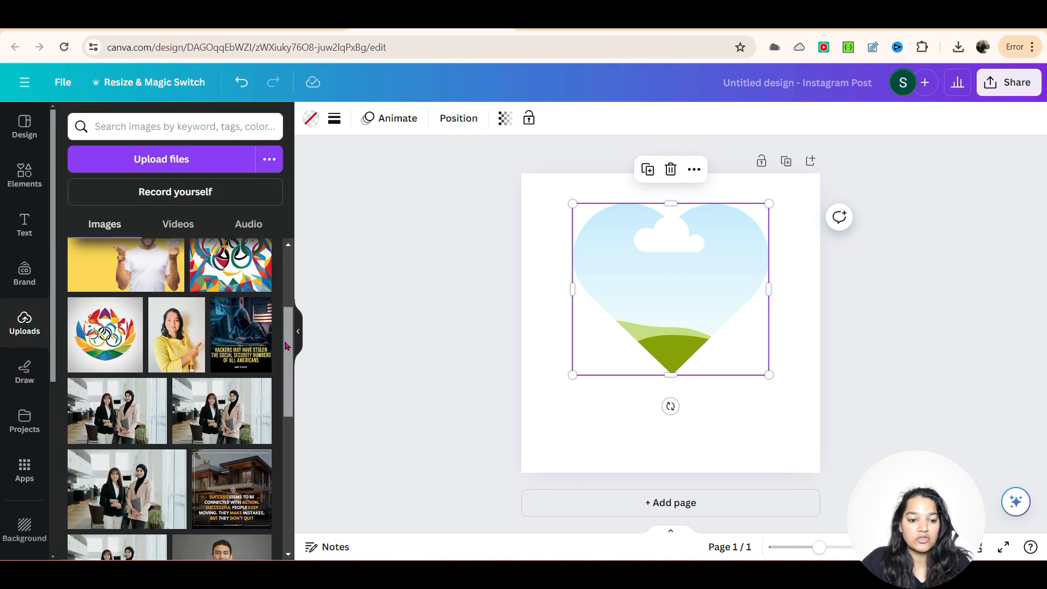
{"action": "scroll", "coordinate": [266, 317], "scroll_direction": "down", "scroll_amount": 3}
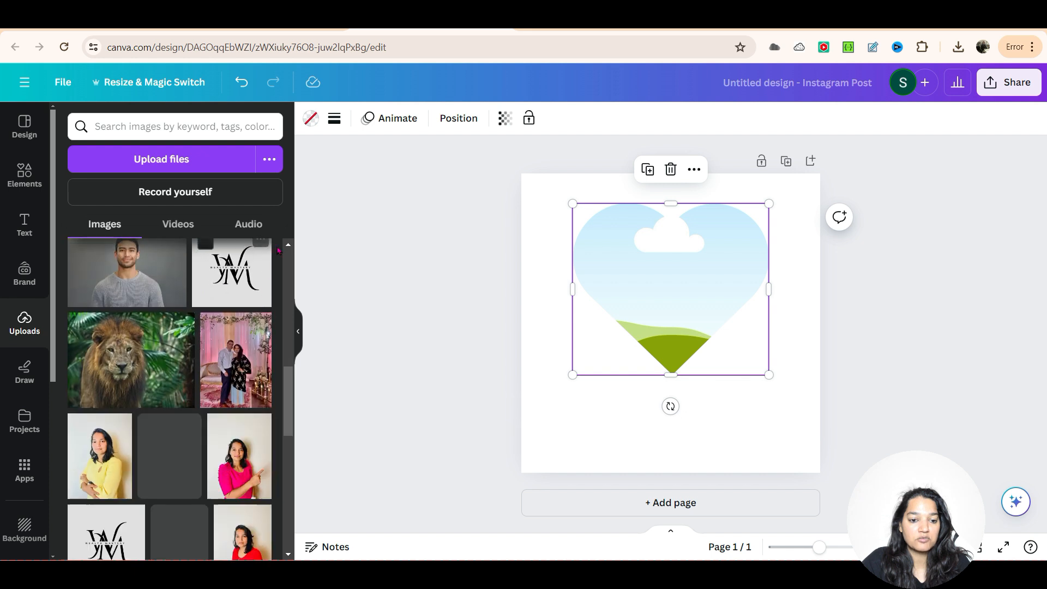
{"action": "left_click", "coordinate": [235, 359]}
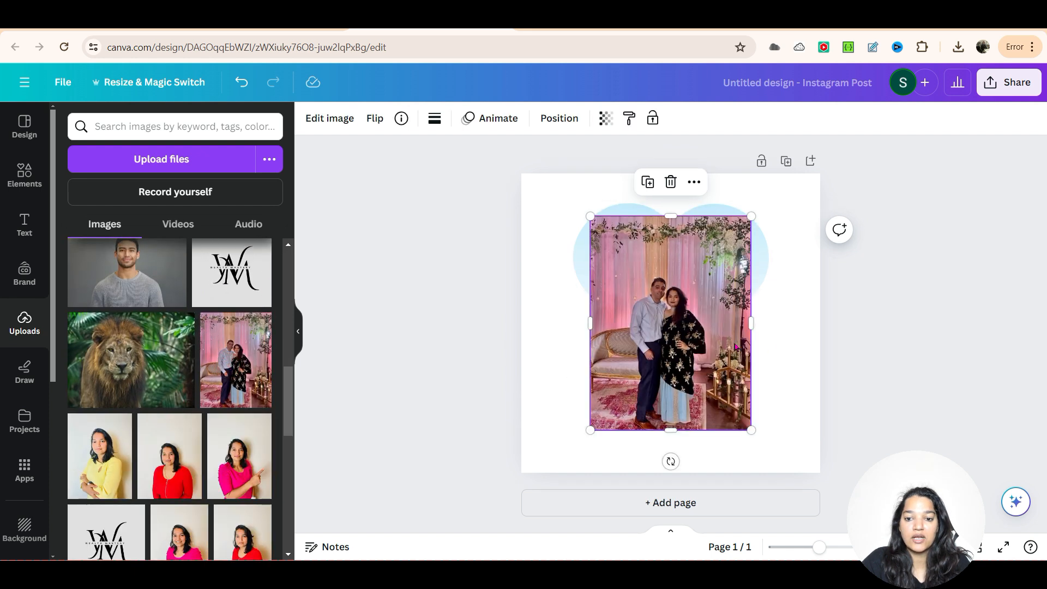
{"action": "left_click_drag", "start_coordinate": [679, 356], "coordinate": [680, 337]}
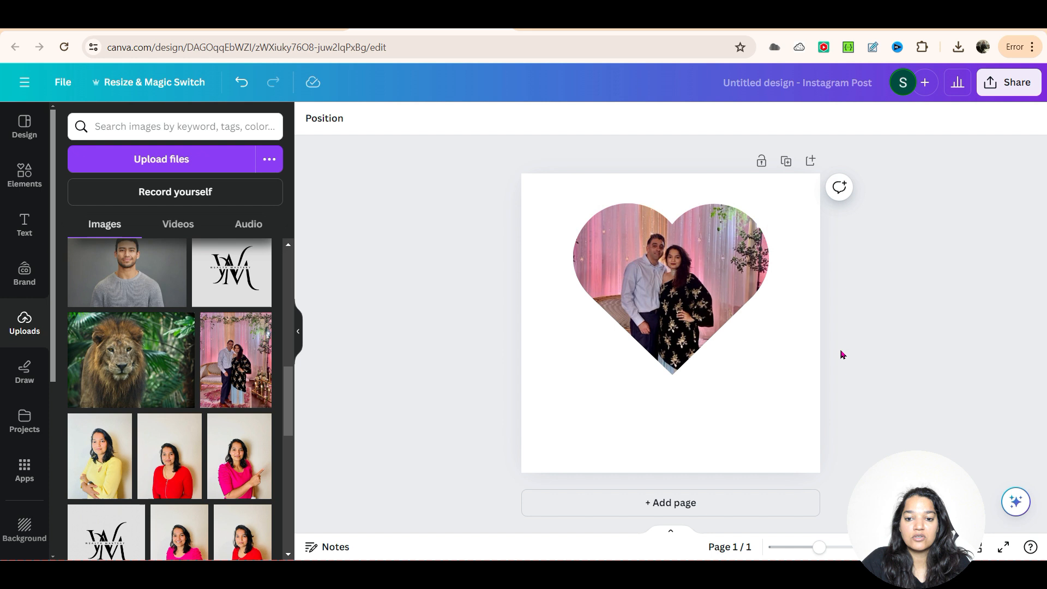
Step: Shift the couple photo slightly upward within the heart frame and deselect it
{"action": "left_click", "coordinate": [690, 296]}
{"action": "double_click", "coordinate": [667, 284]}
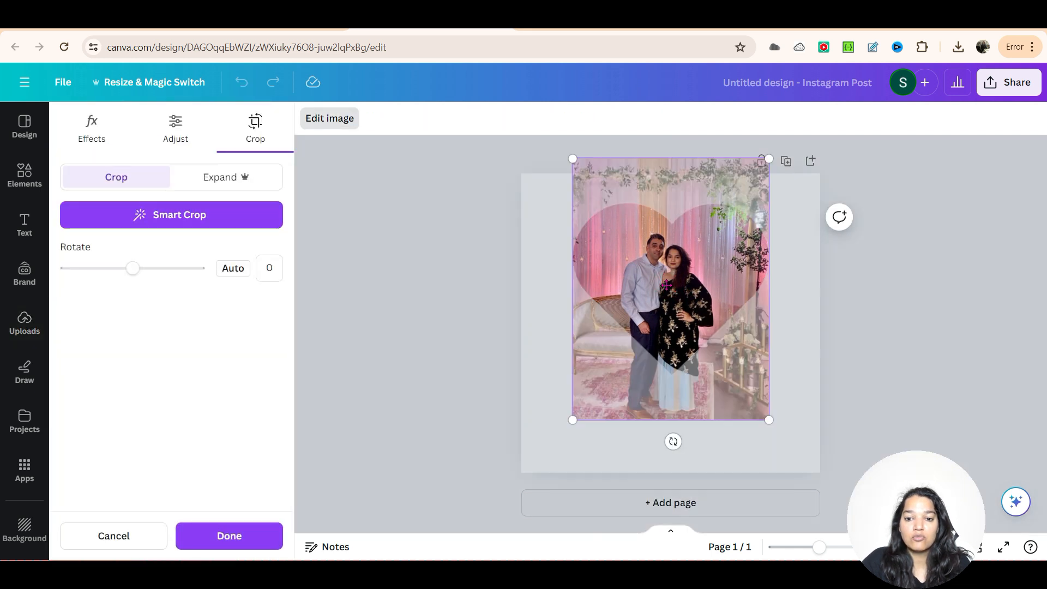
{"action": "left_click_drag", "start_coordinate": [667, 297], "coordinate": [731, 310]}
{"action": "left_click", "coordinate": [822, 353]}
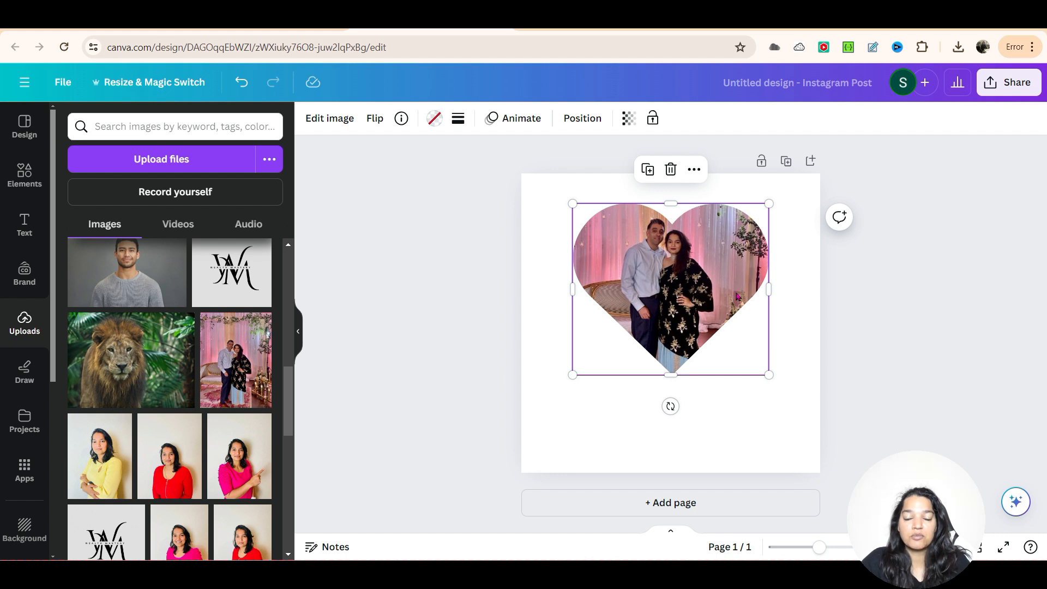
{"action": "left_click", "coordinate": [731, 416]}
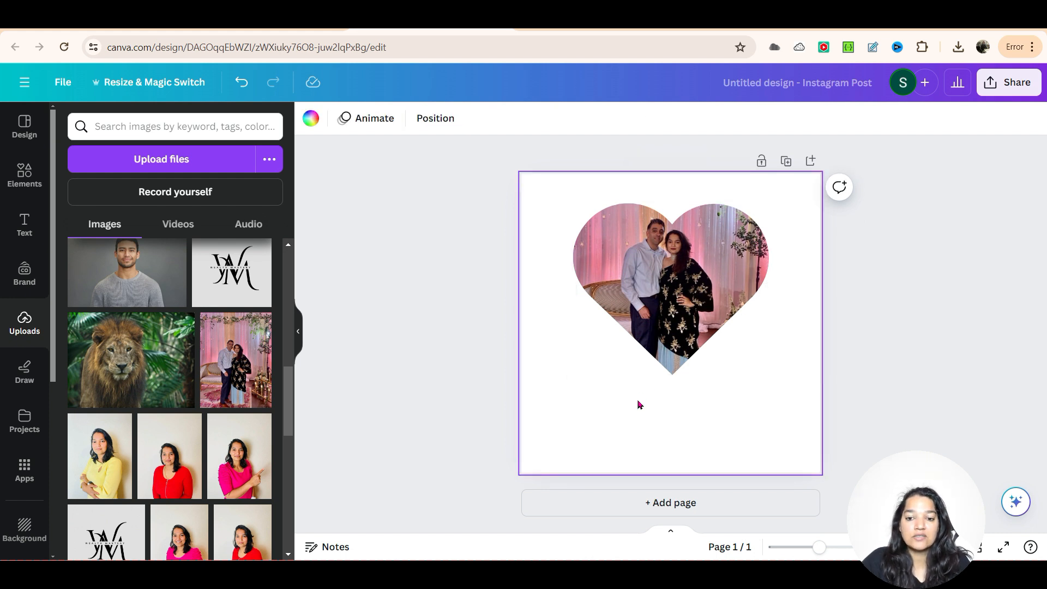
Step: Give the heart-shaped photo a solid border with a weight of 12
{"action": "left_click", "coordinate": [681, 297]}
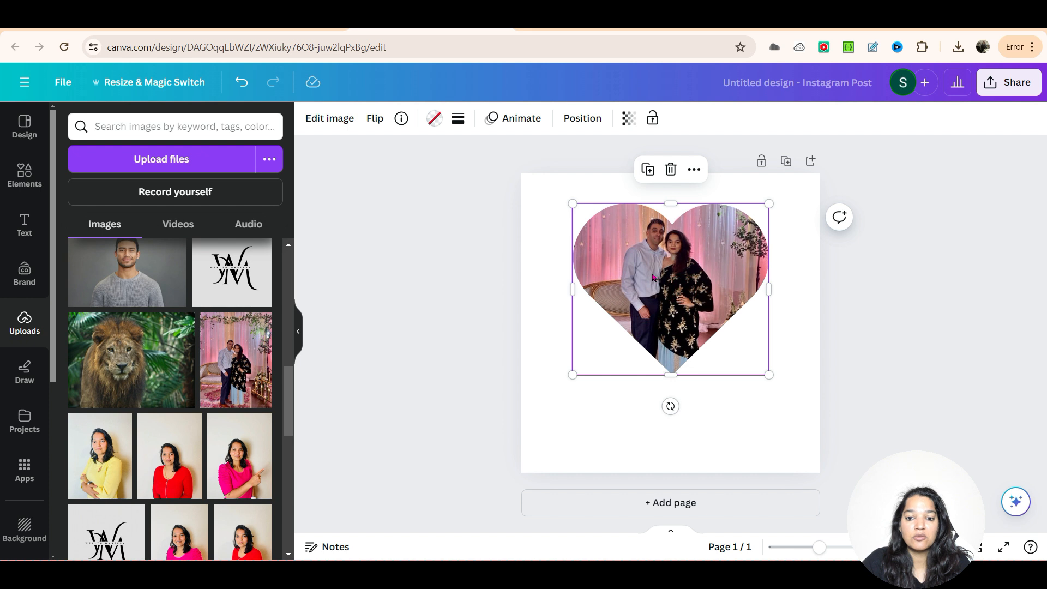
{"action": "left_click", "coordinate": [458, 117]}
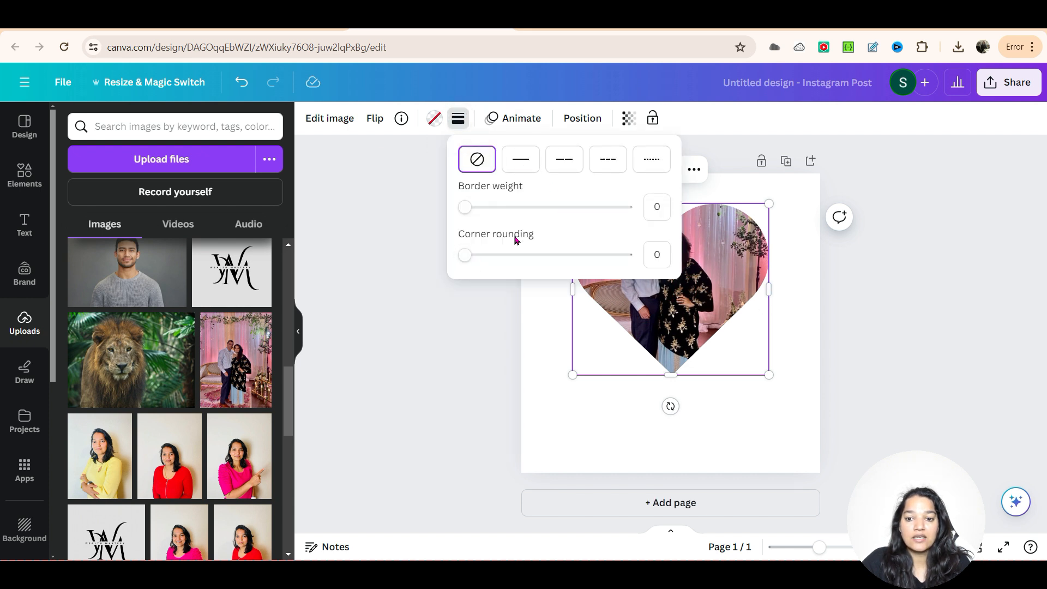
{"action": "left_click_drag", "start_coordinate": [467, 207], "coordinate": [507, 207]}
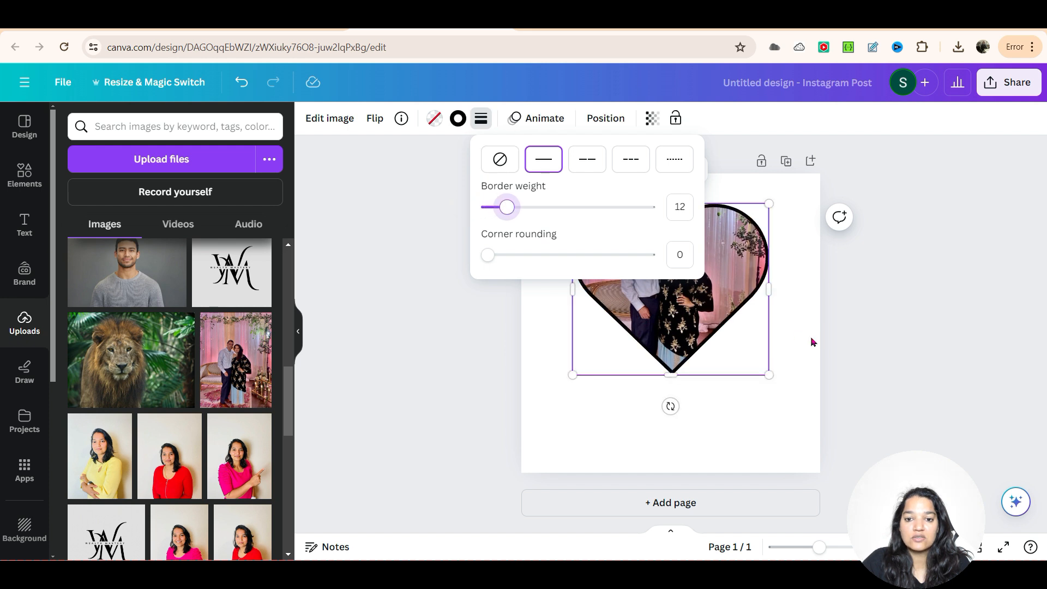
{"action": "left_click", "coordinate": [840, 341]}
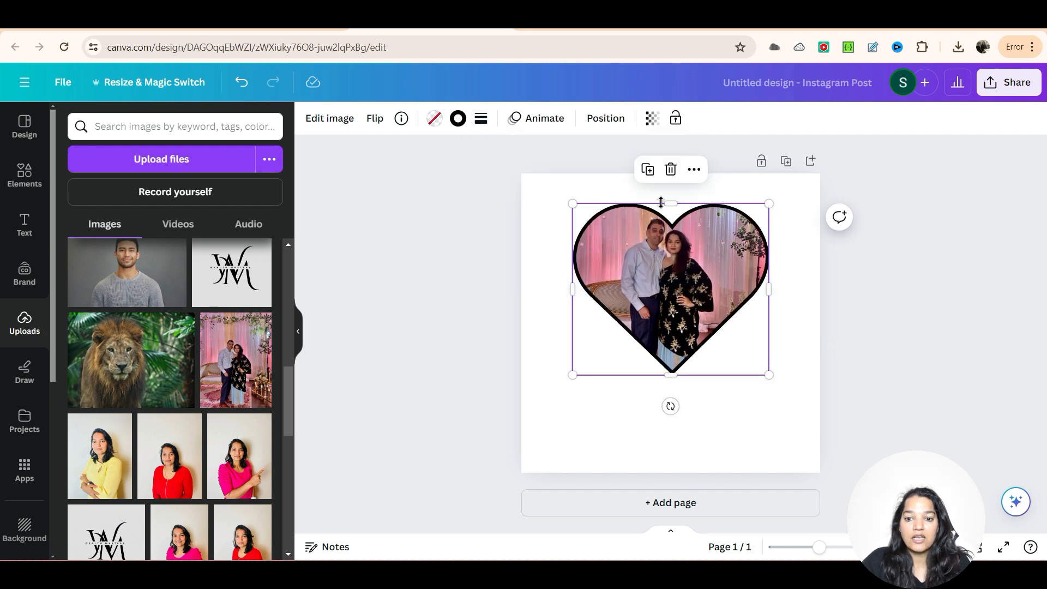
Step: Try the Brand Kit's magenta and black on the heart's border and finish with the turquoise
{"action": "left_click", "coordinate": [458, 118]}
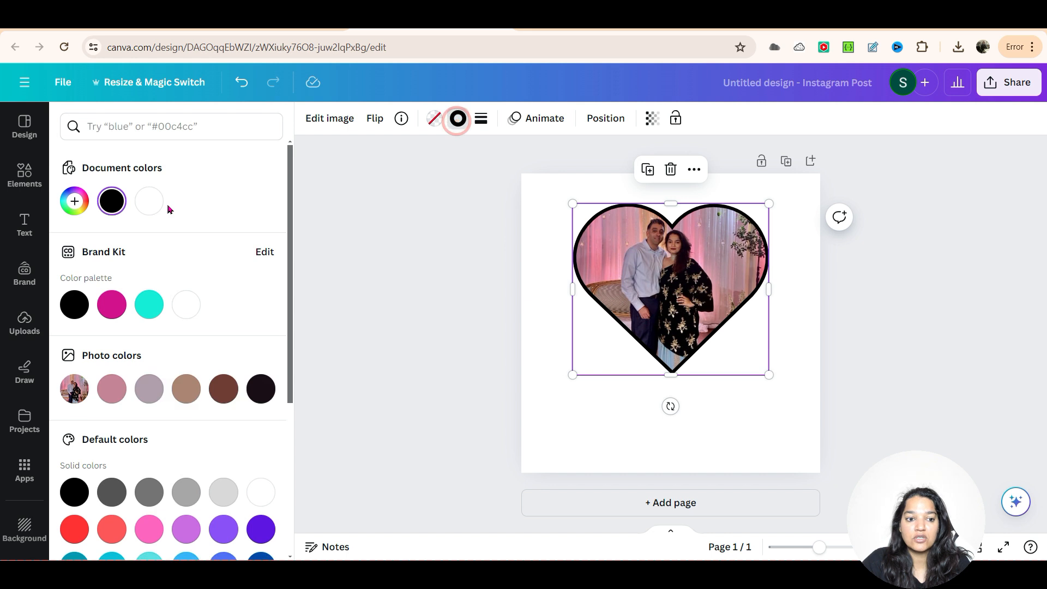
{"action": "left_click", "coordinate": [115, 309]}
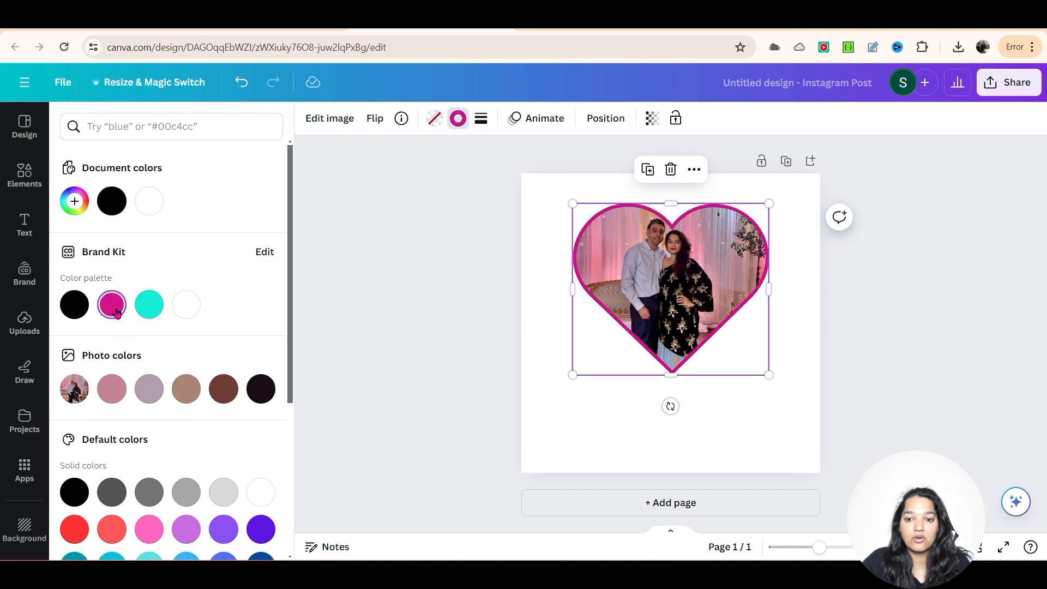
{"action": "left_click", "coordinate": [77, 307]}
{"action": "left_click", "coordinate": [148, 299]}
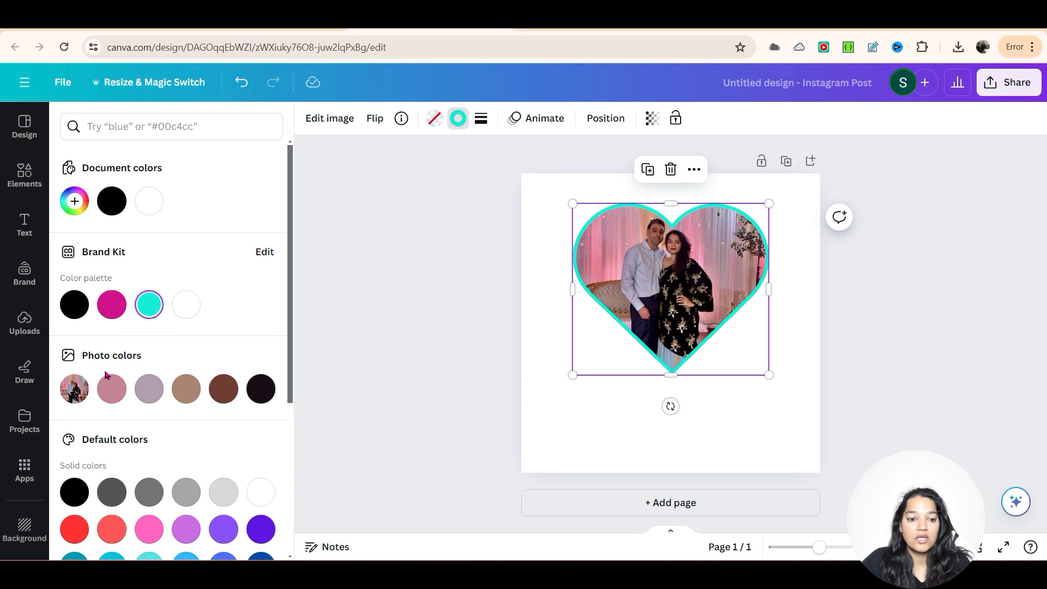
Step: Try the photo's near-black #1a0f16 and the default solid red as the heart's border colour
{"action": "left_click", "coordinate": [261, 398]}
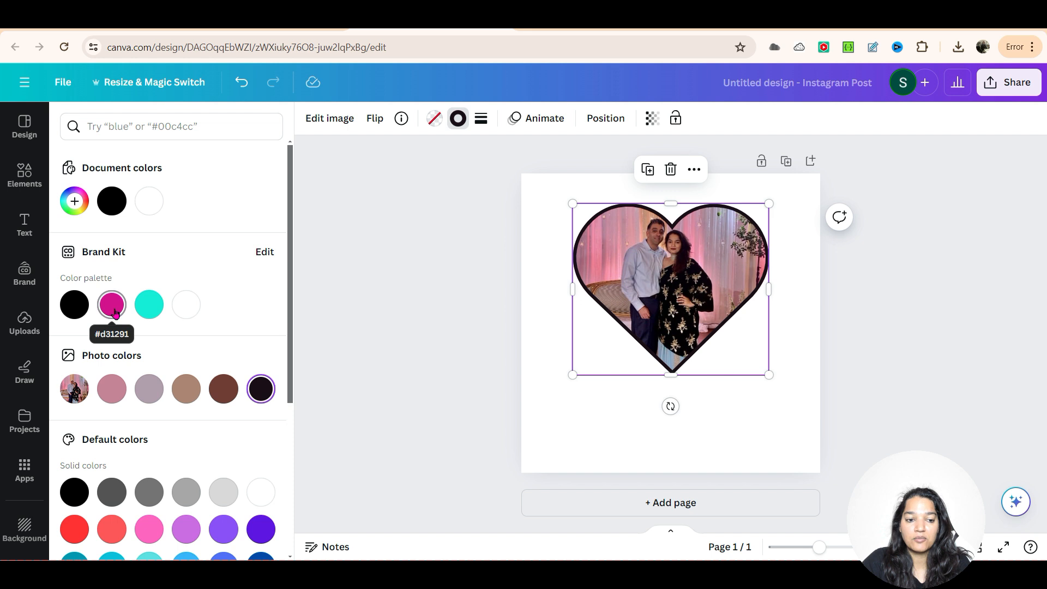
{"action": "scroll", "coordinate": [131, 420], "scroll_direction": "down", "scroll_amount": 3}
{"action": "scroll", "coordinate": [92, 401], "scroll_direction": "down", "scroll_amount": 2}
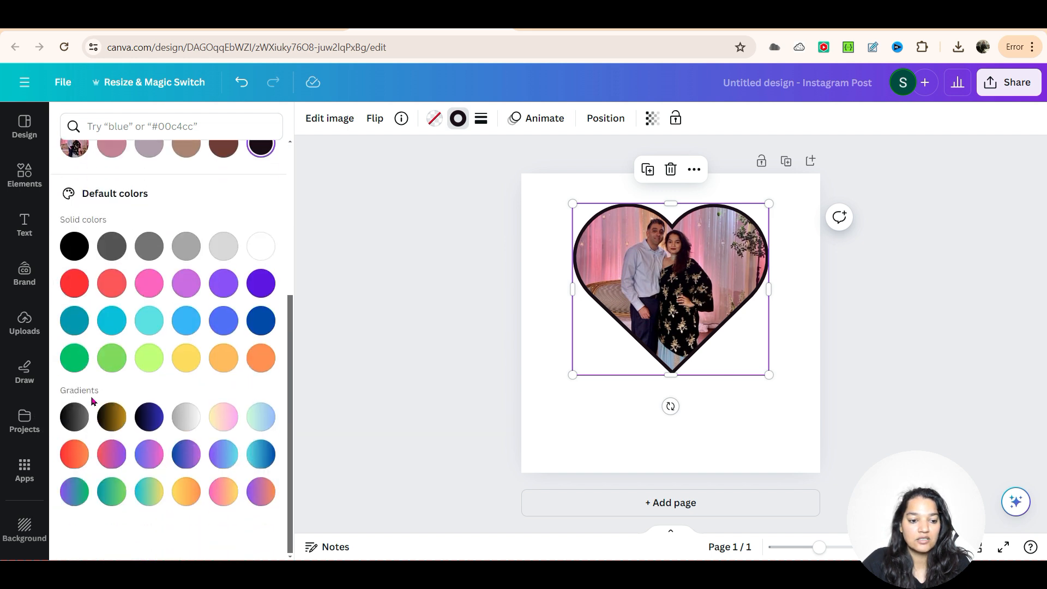
{"action": "left_click", "coordinate": [74, 283]}
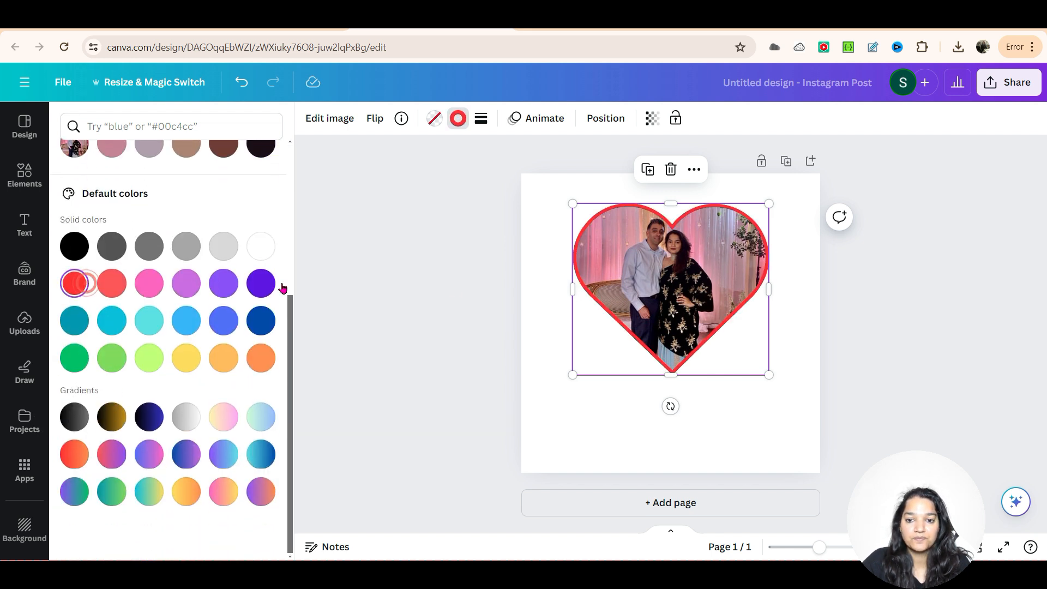
{"action": "left_click", "coordinate": [451, 287]}
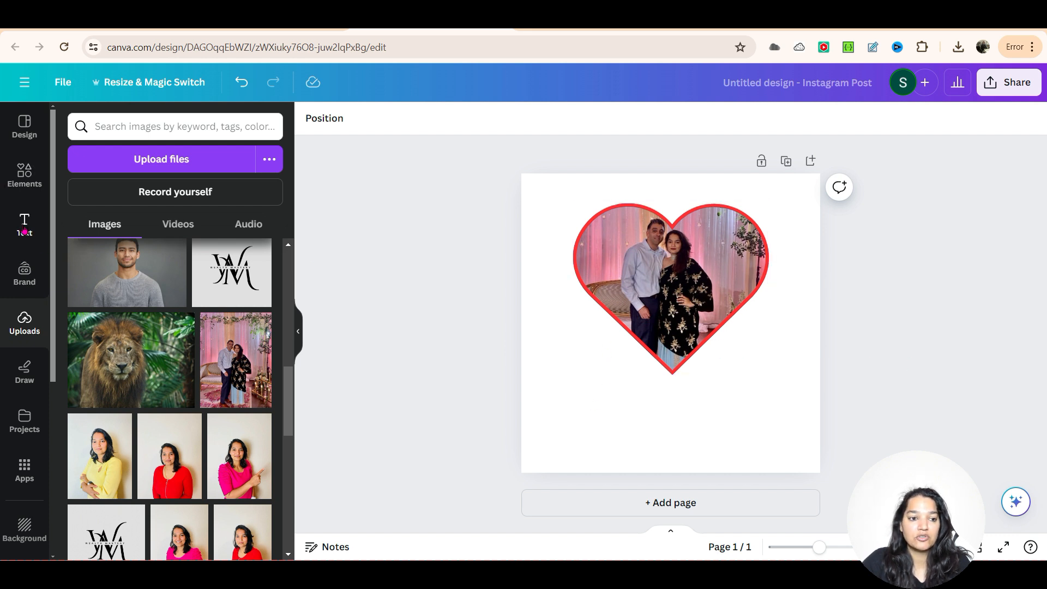
Step: Search the text styles for "love" and add the pink LOVE IT! font combination to the page
{"action": "left_click", "coordinate": [25, 226]}
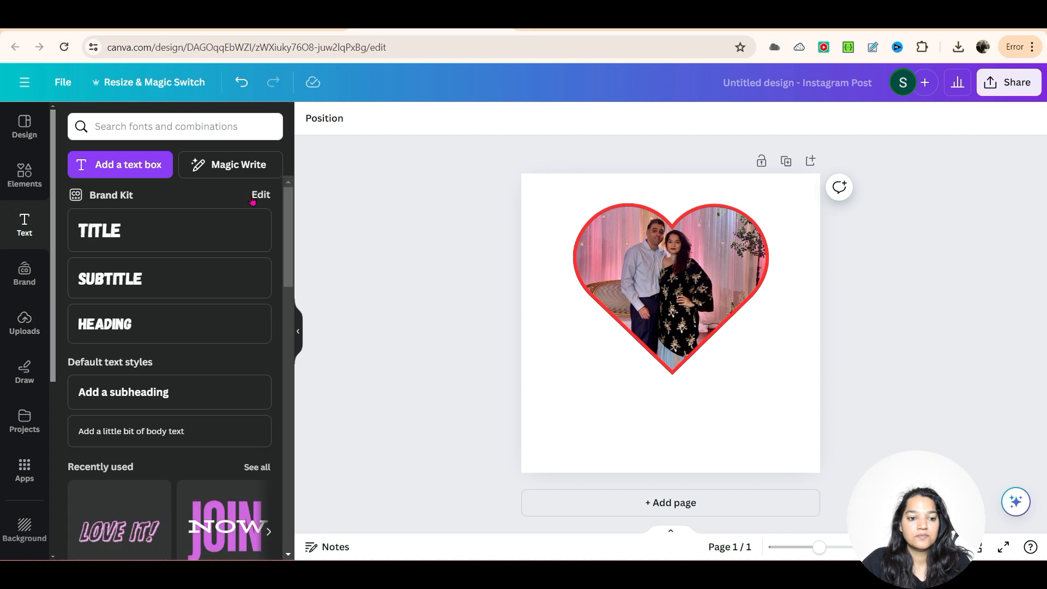
{"action": "scroll", "coordinate": [176, 207], "scroll_direction": "down", "scroll_amount": 3}
{"action": "left_click", "coordinate": [187, 122]}
{"action": "type", "text": "love"}
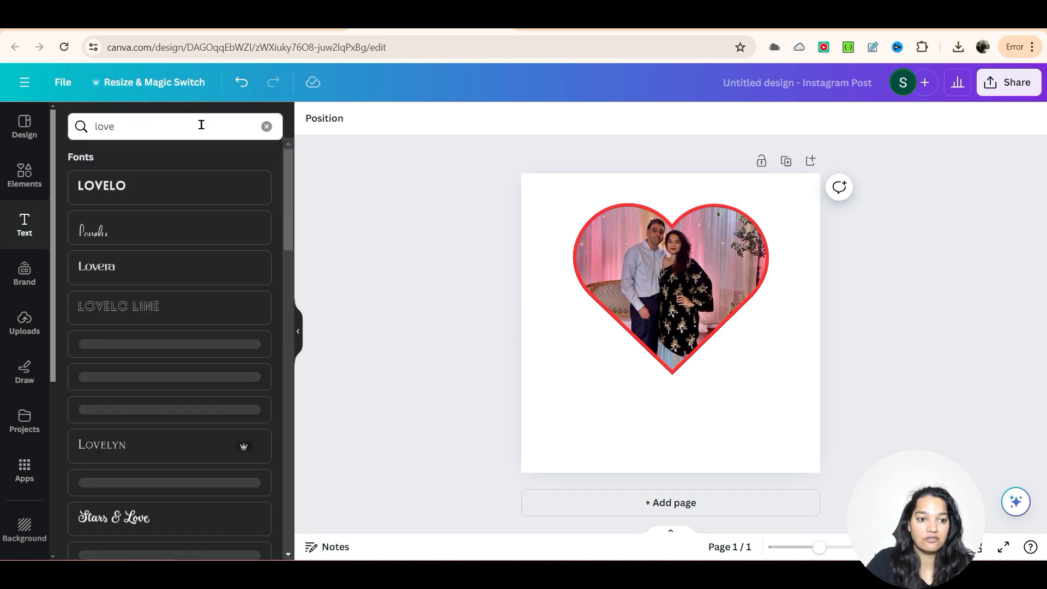
{"action": "scroll", "coordinate": [196, 343], "scroll_direction": "down", "scroll_amount": 10}
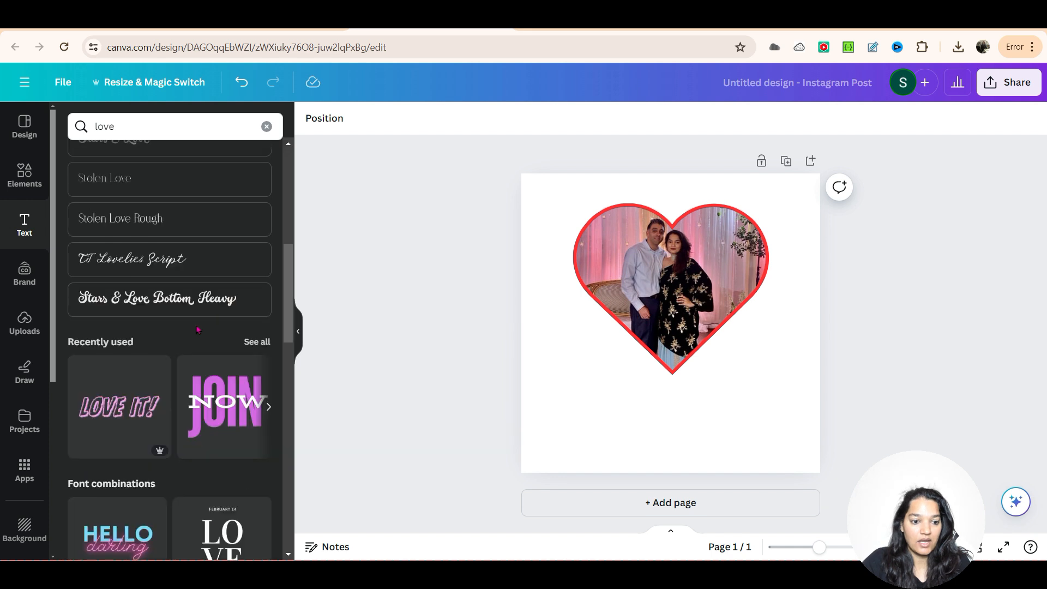
{"action": "scroll", "coordinate": [246, 338], "scroll_direction": "down", "scroll_amount": 2}
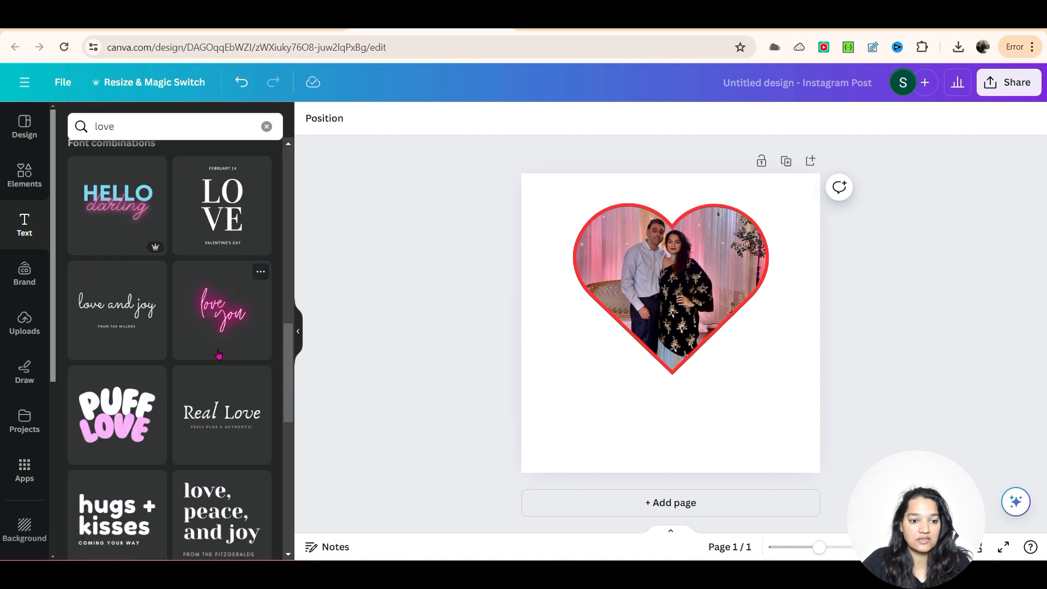
{"action": "scroll", "coordinate": [218, 354], "scroll_direction": "down", "scroll_amount": 4}
{"action": "scroll", "coordinate": [145, 339], "scroll_direction": "up", "scroll_amount": 2}
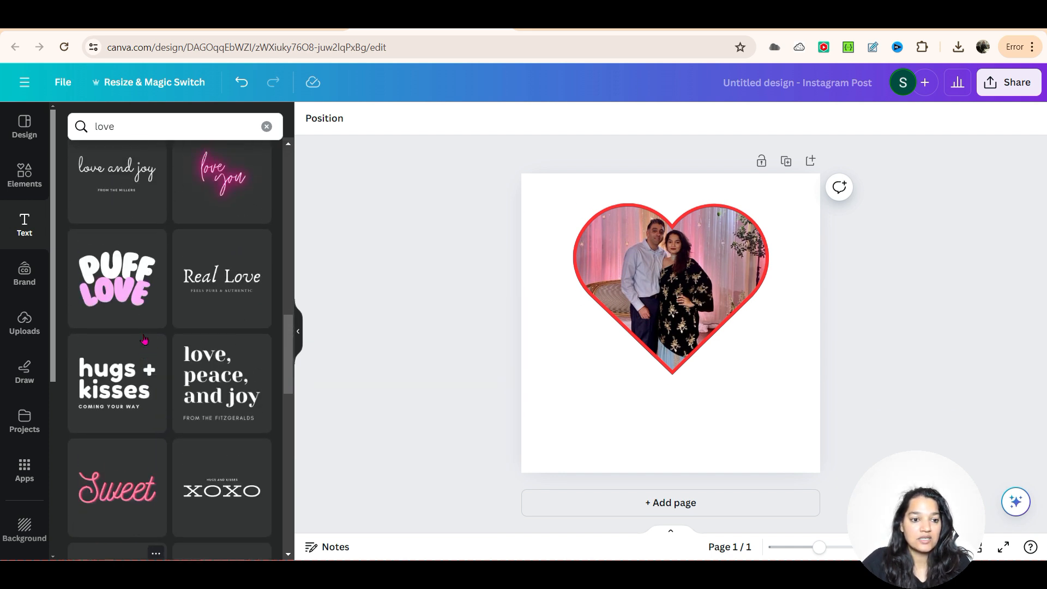
{"action": "scroll", "coordinate": [145, 340], "scroll_direction": "down", "scroll_amount": 8}
{"action": "scroll", "coordinate": [216, 369], "scroll_direction": "down", "scroll_amount": 2}
{"action": "scroll", "coordinate": [163, 376], "scroll_direction": "up", "scroll_amount": 9}
{"action": "left_click", "coordinate": [112, 391]}
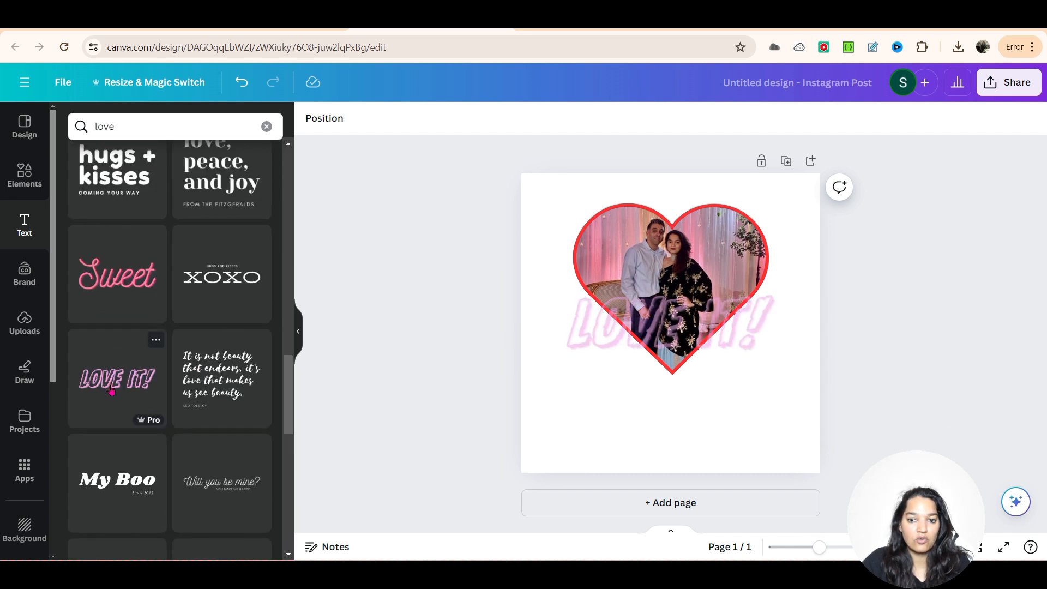
Step: Move the LOVE IT! text below the heart and change its wording to ENJOY
{"action": "left_click_drag", "start_coordinate": [667, 310], "coordinate": [667, 389]}
{"action": "double_click", "coordinate": [678, 407]}
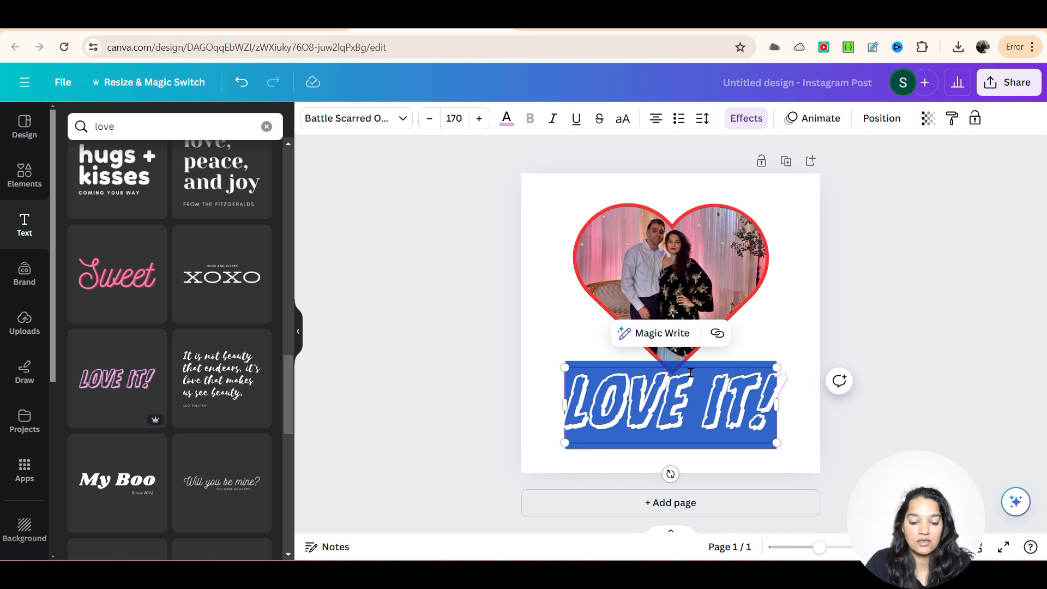
{"action": "type", "text": "ENJOY"}
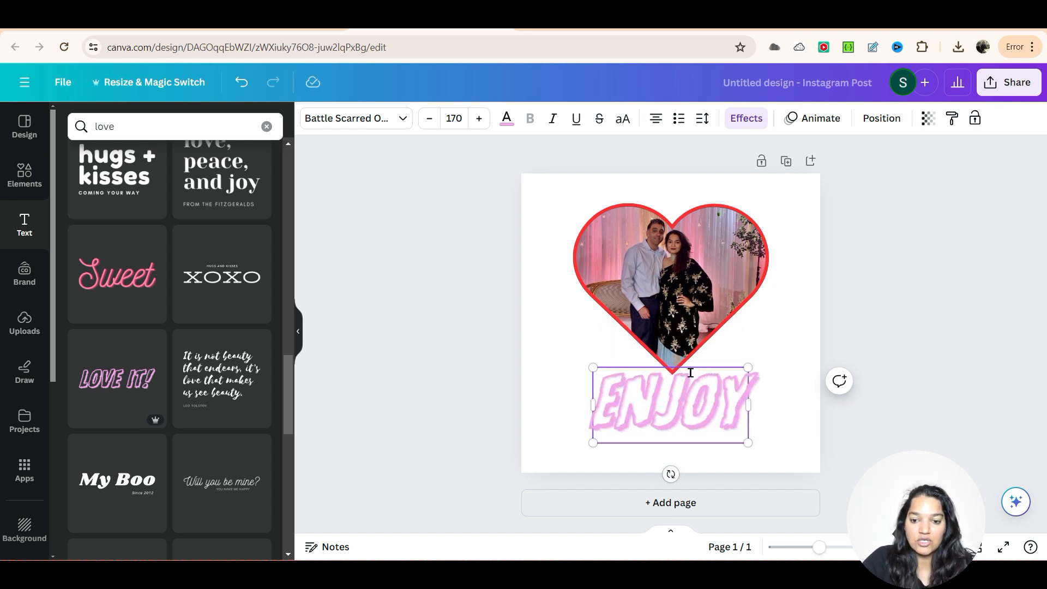
{"action": "left_click", "coordinate": [931, 310]}
Step: Recolour the ENJOY text with the Brand Kit's black and deselect it
{"action": "double_click", "coordinate": [649, 413]}
{"action": "left_click", "coordinate": [507, 118]}
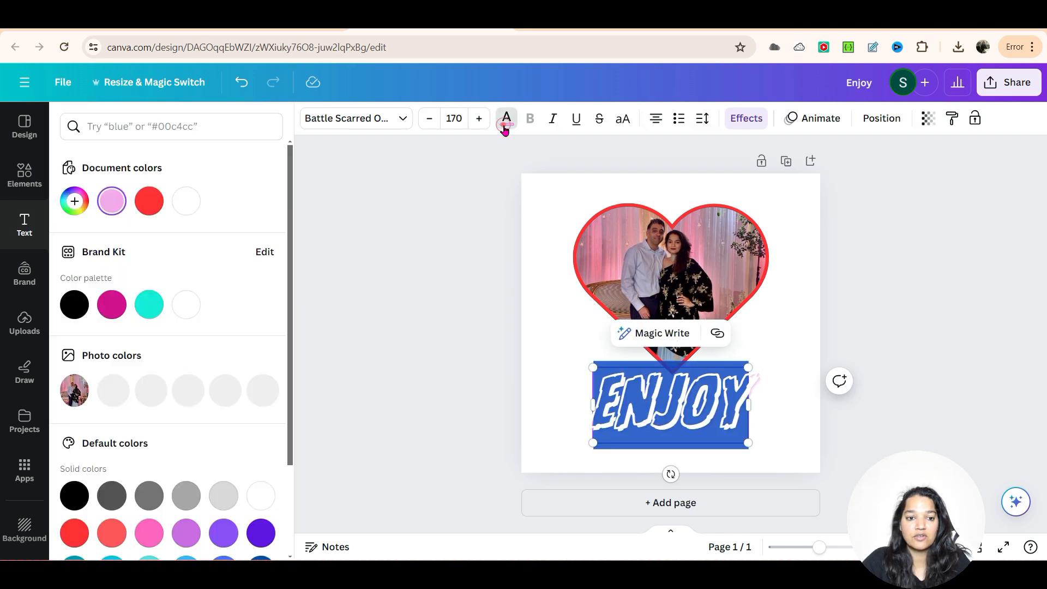
{"action": "left_click", "coordinate": [74, 303]}
{"action": "left_click", "coordinate": [416, 318]}
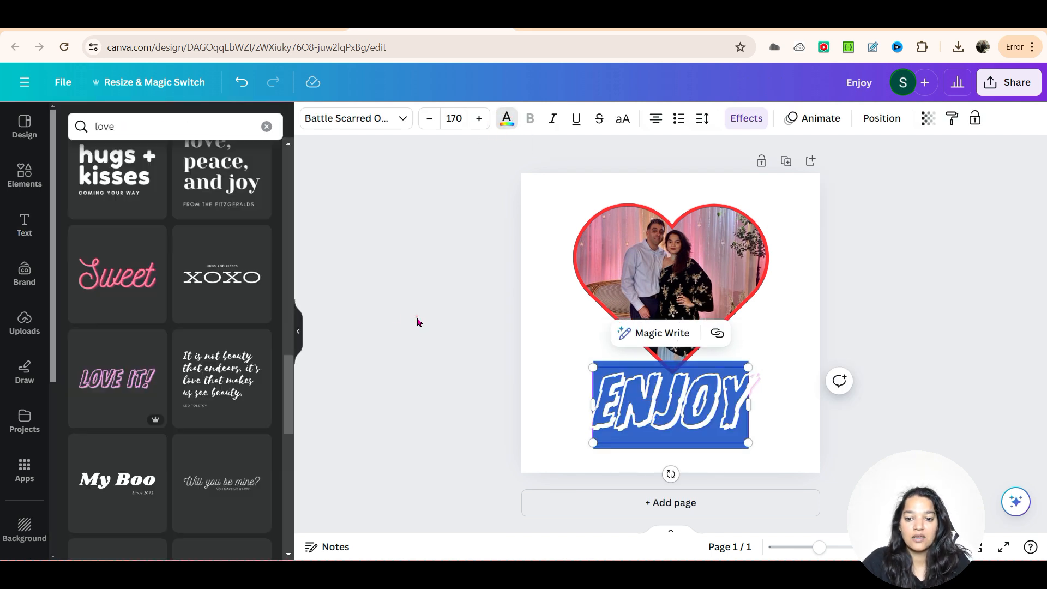
{"action": "left_click", "coordinate": [752, 407]}
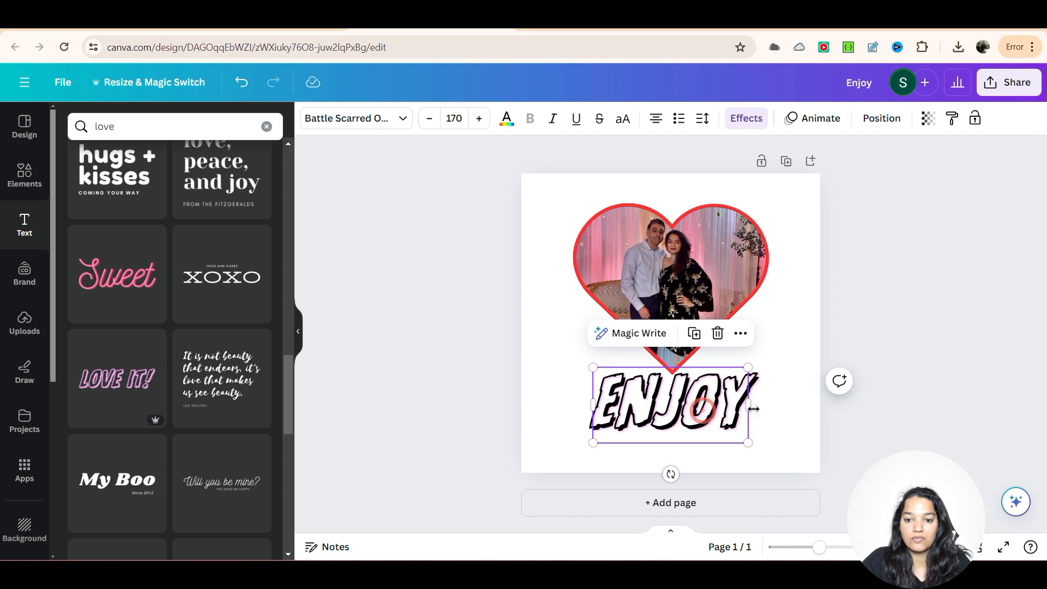
{"action": "left_click", "coordinate": [859, 230]}
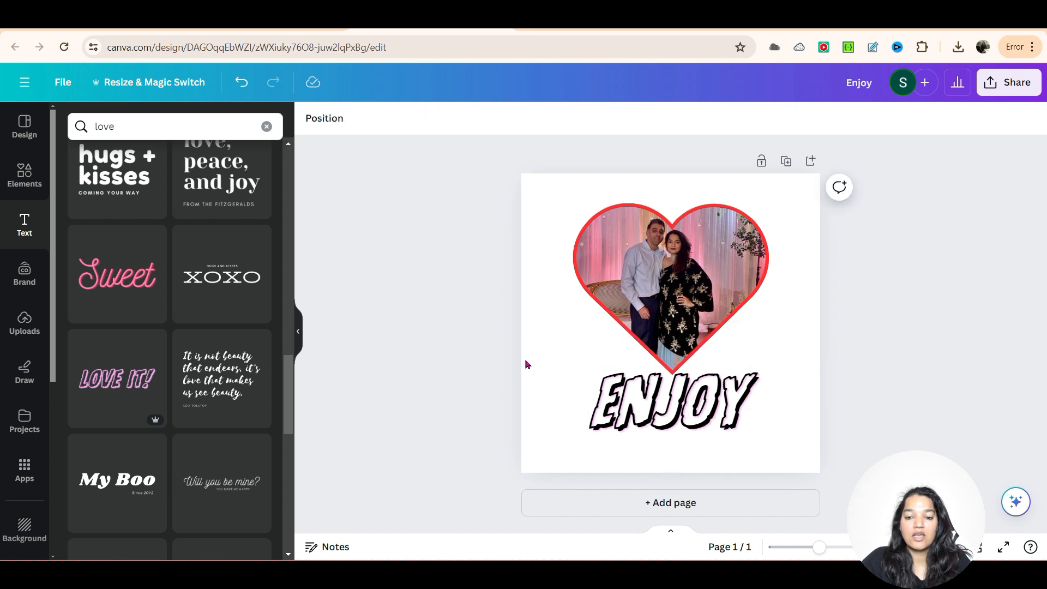
Step: Try the Brand Kit's turquoise as the page's background colour
{"action": "left_click", "coordinate": [532, 186]}
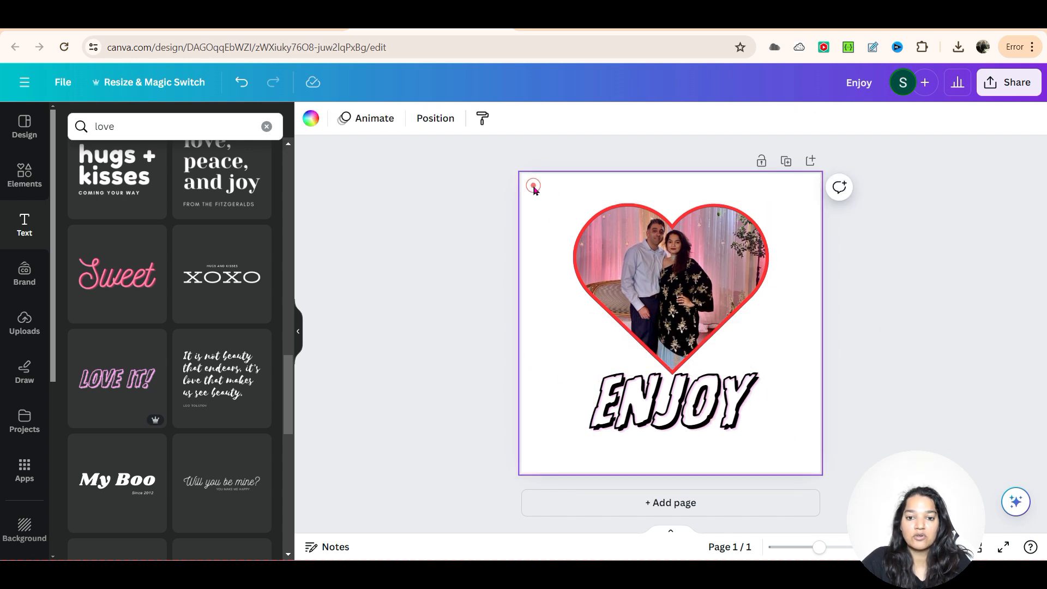
{"action": "left_click", "coordinate": [310, 118]}
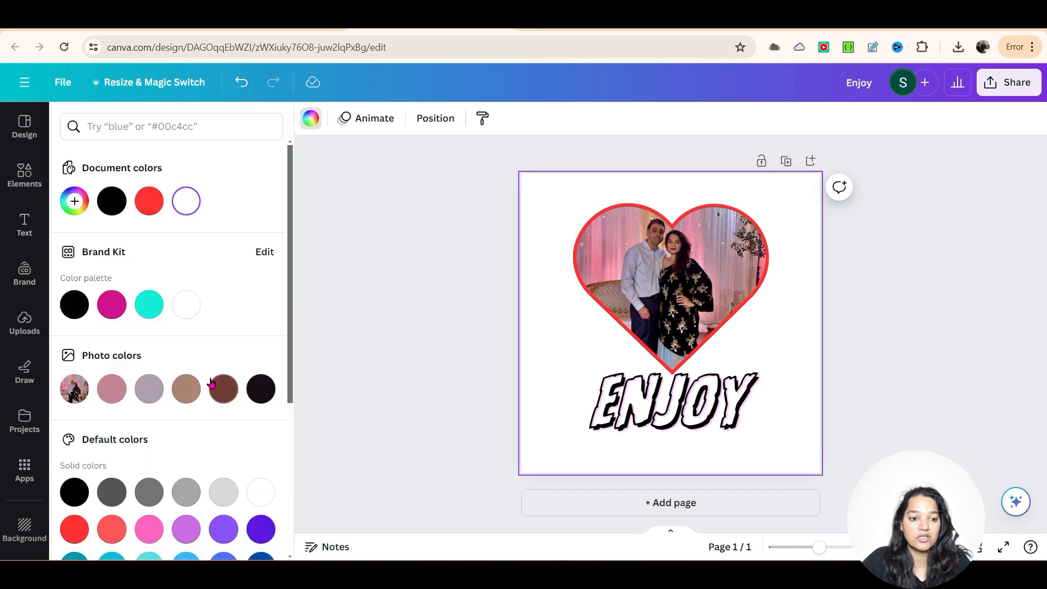
{"action": "scroll", "coordinate": [234, 390], "scroll_direction": "down", "scroll_amount": 3}
{"action": "scroll", "coordinate": [238, 382], "scroll_direction": "up", "scroll_amount": 3}
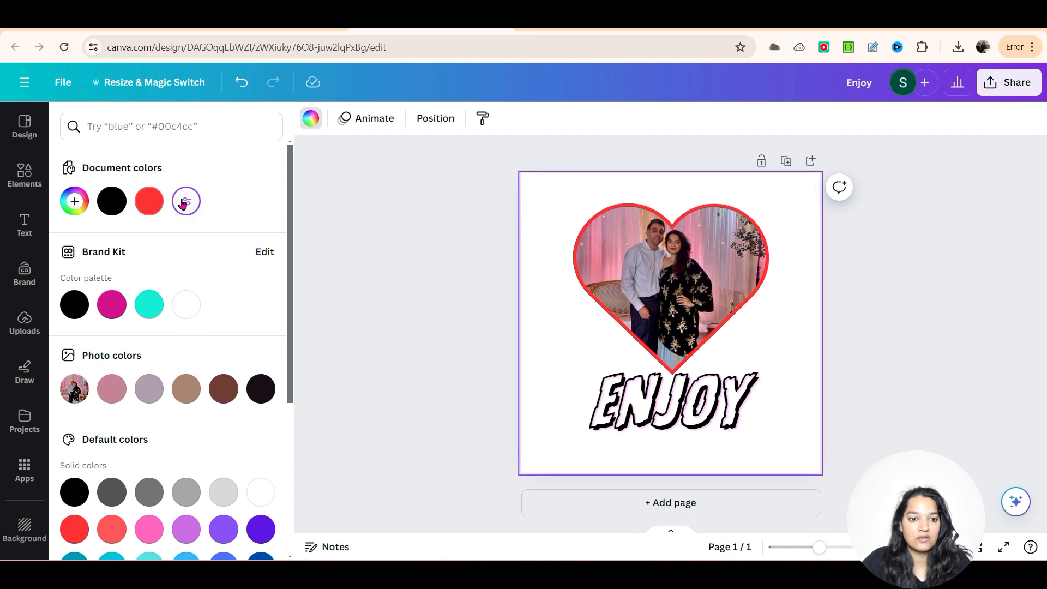
{"action": "left_click", "coordinate": [151, 306]}
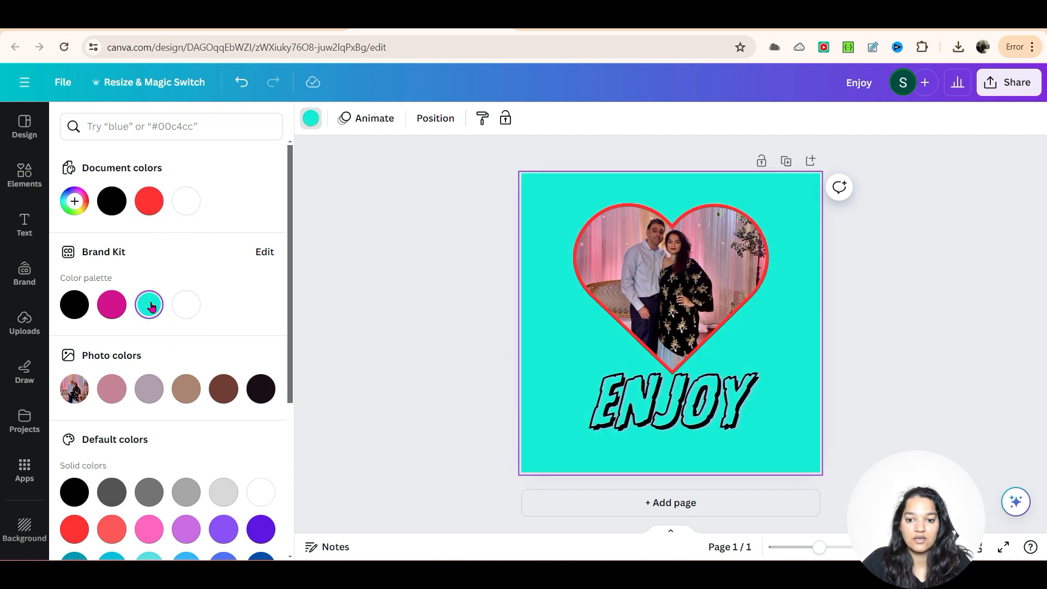
Step: Change the heart photo's border colour to the document's black and deselect the photo
{"action": "left_click", "coordinate": [748, 297]}
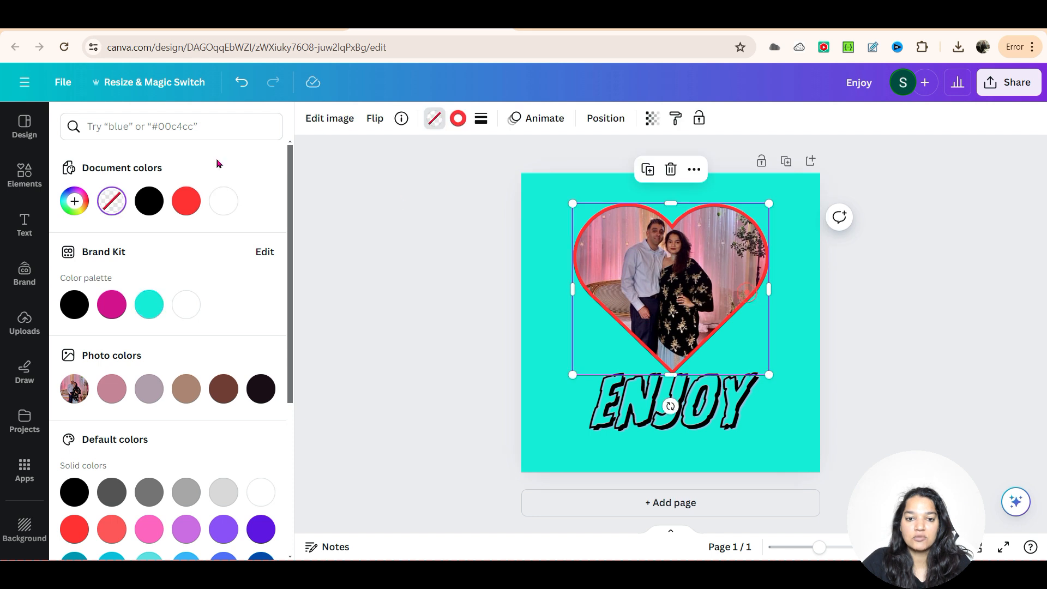
{"action": "left_click", "coordinate": [458, 117]}
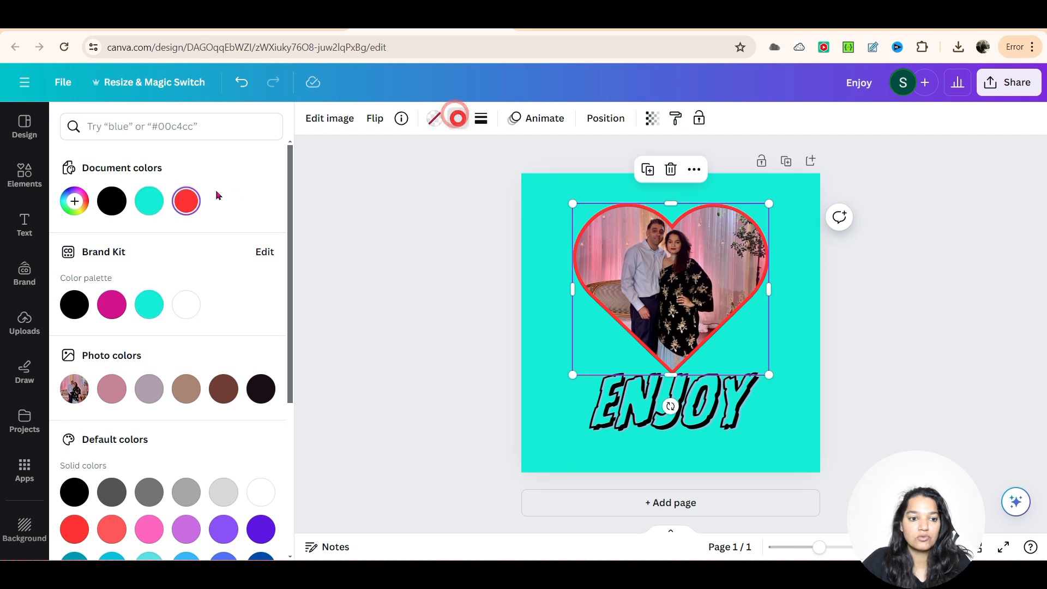
{"action": "left_click", "coordinate": [112, 201]}
{"action": "left_click", "coordinate": [452, 267]}
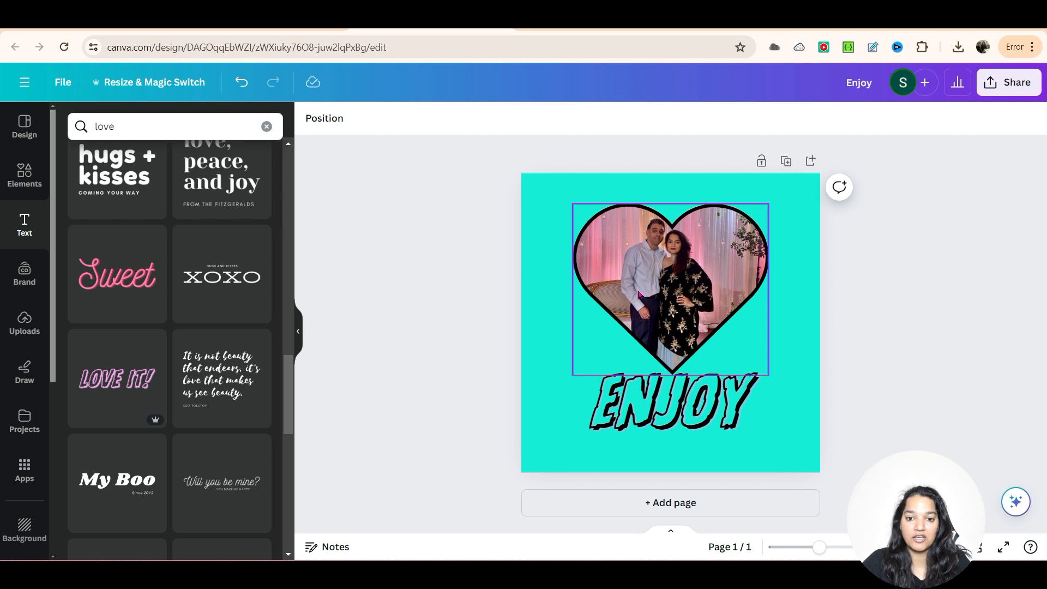
Step: Try mauve, brown and magenta page backgrounds and finish with a pink sampled from the curtain in the couple photo
{"action": "left_click", "coordinate": [545, 179]}
{"action": "left_click", "coordinate": [308, 120]}
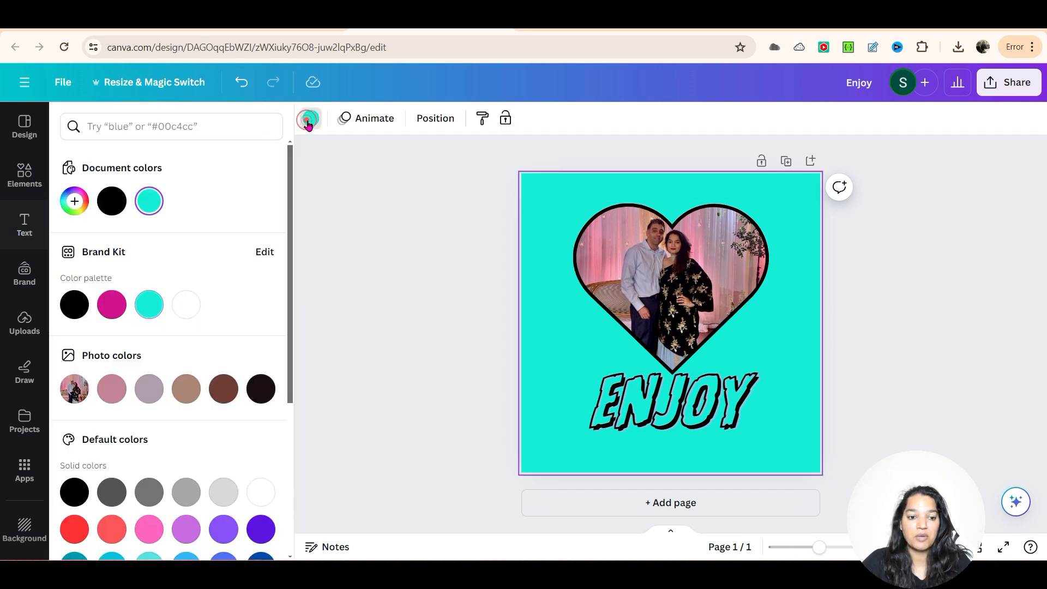
{"action": "scroll", "coordinate": [277, 363], "scroll_direction": "down", "scroll_amount": 5}
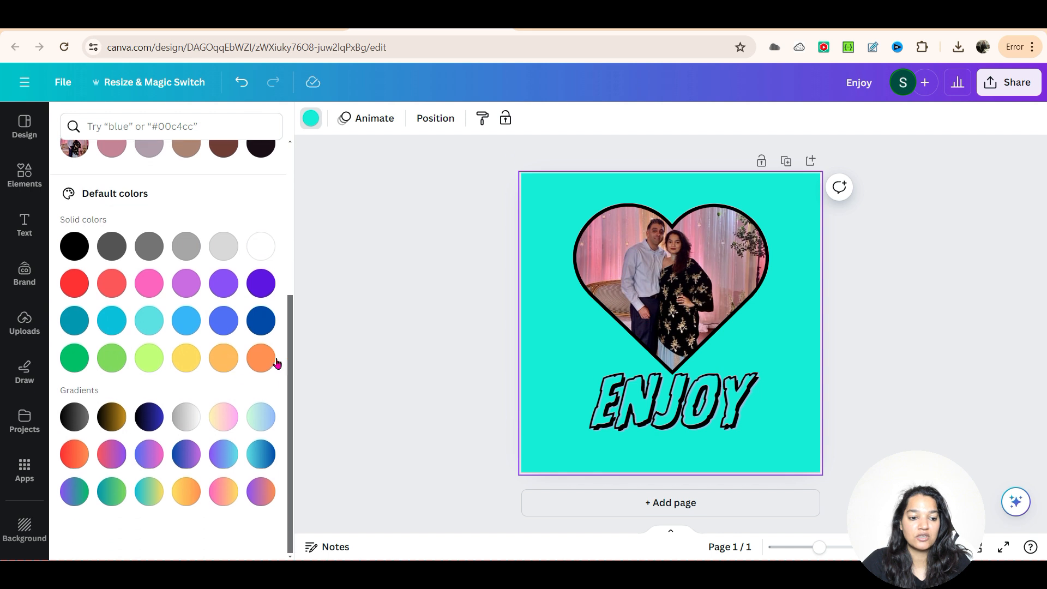
{"action": "scroll", "coordinate": [189, 391], "scroll_direction": "up", "scroll_amount": 4}
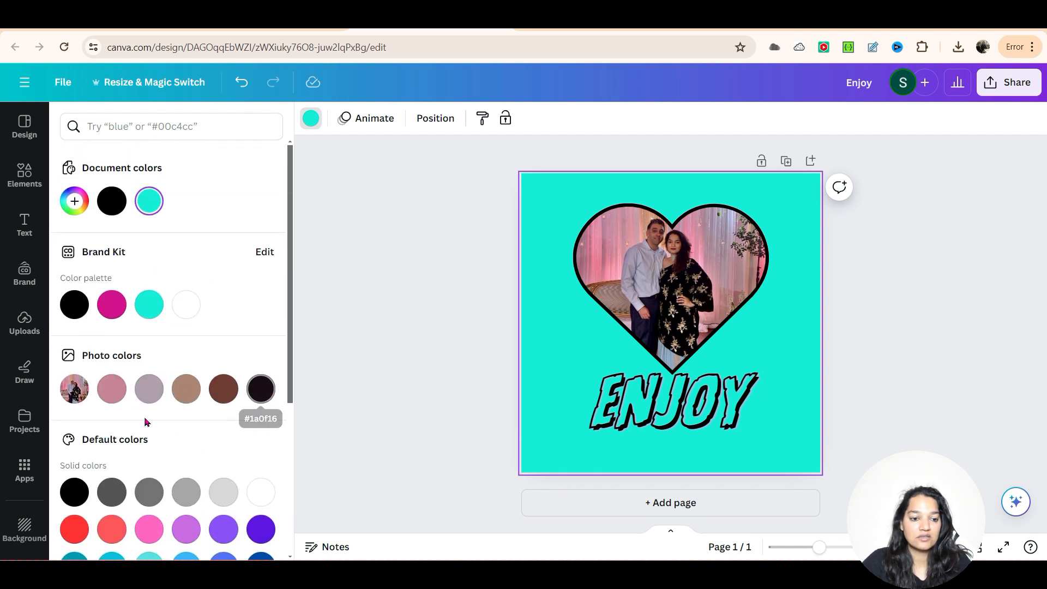
{"action": "left_click", "coordinate": [149, 388]}
{"action": "left_click", "coordinate": [223, 388]}
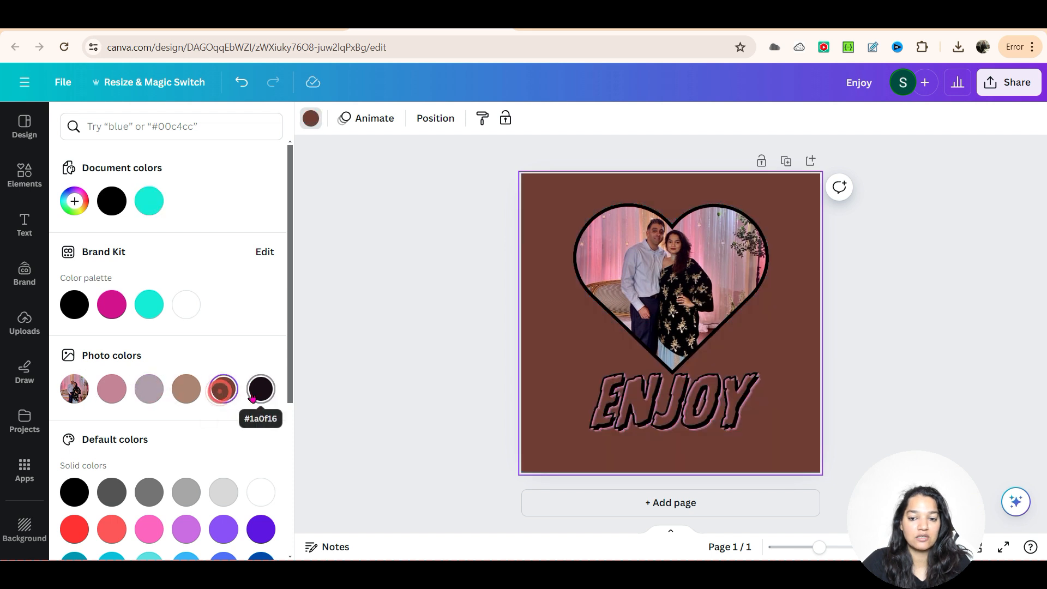
{"action": "double_click", "coordinate": [113, 310]}
{"action": "left_click", "coordinate": [248, 375]}
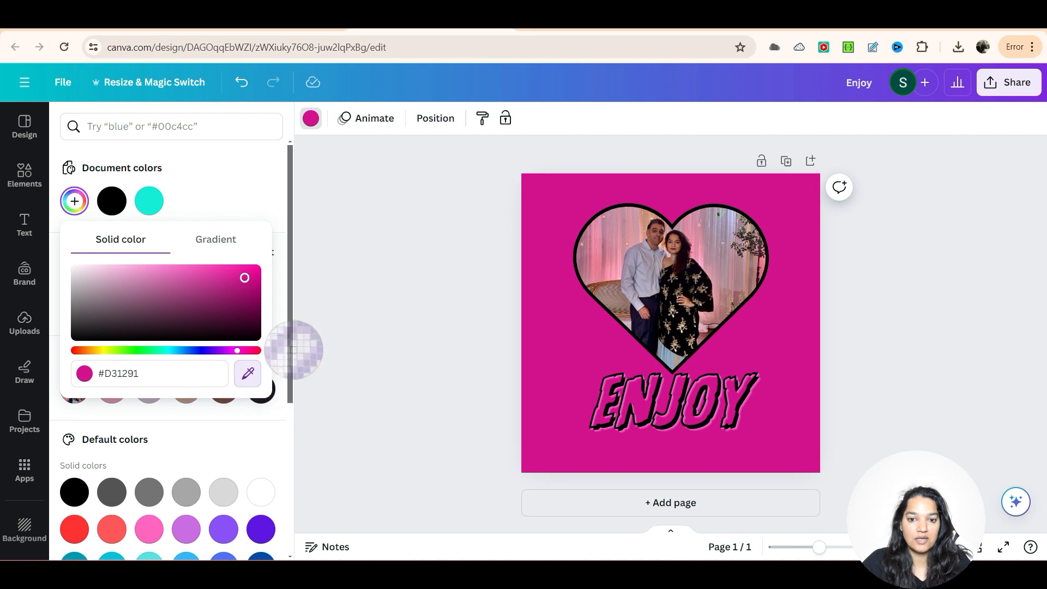
{"action": "left_click", "coordinate": [611, 242]}
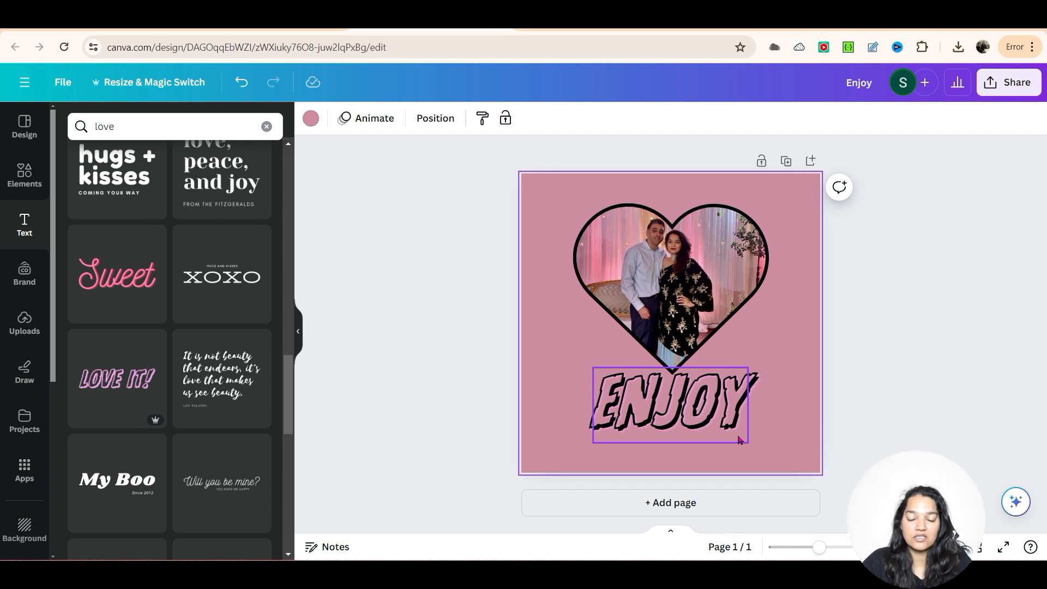
Step: Add a second page to the design and set its background to the Brand Kit's white
{"action": "left_click", "coordinate": [723, 503]}
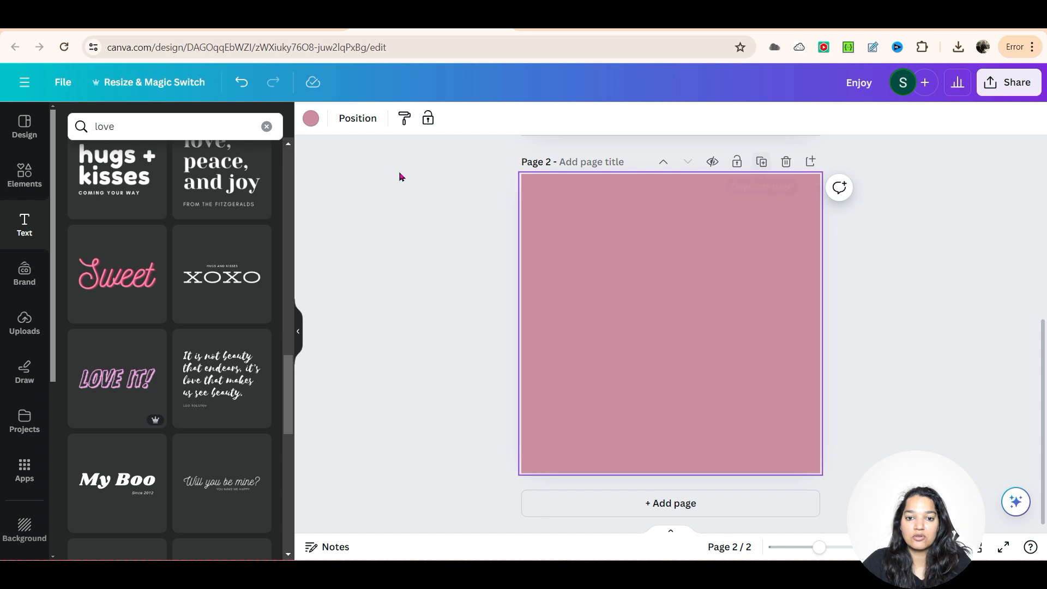
{"action": "left_click", "coordinate": [311, 118]}
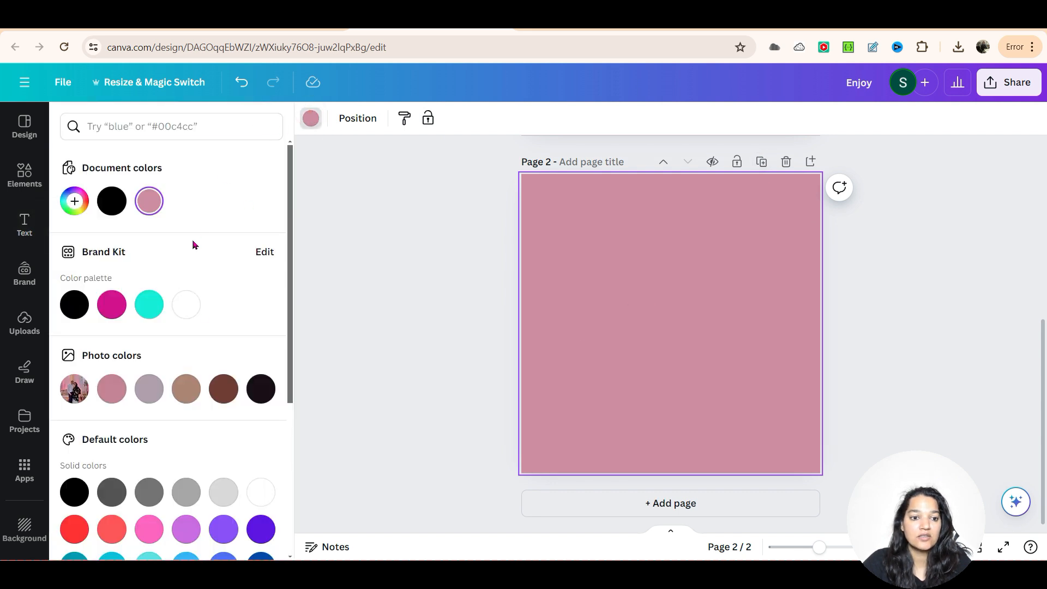
{"action": "left_click", "coordinate": [195, 307]}
{"action": "left_click", "coordinate": [442, 302]}
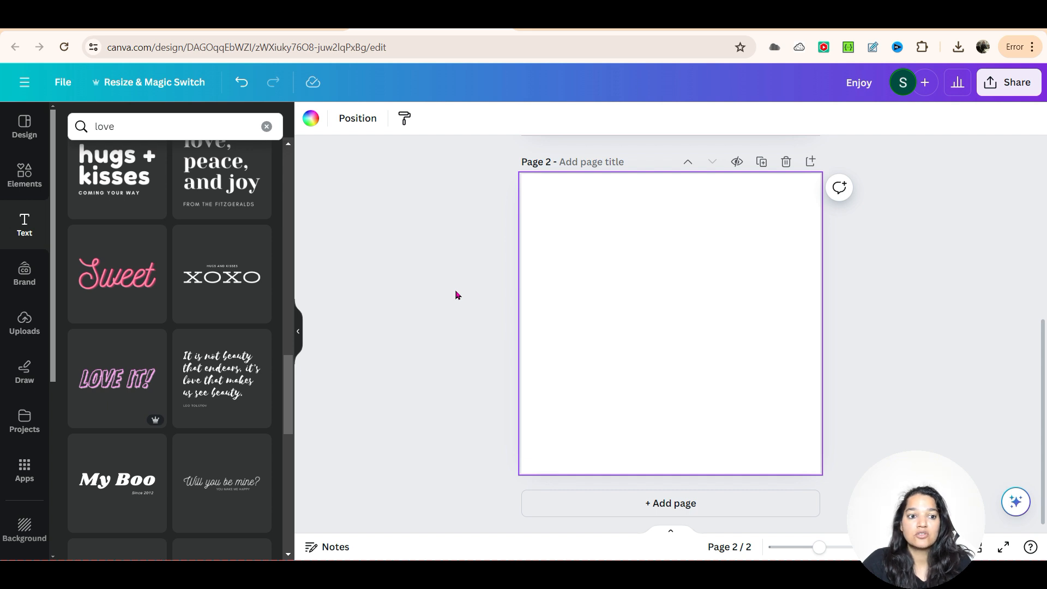
Step: Search the design templates for "course"
{"action": "left_click", "coordinate": [25, 129]}
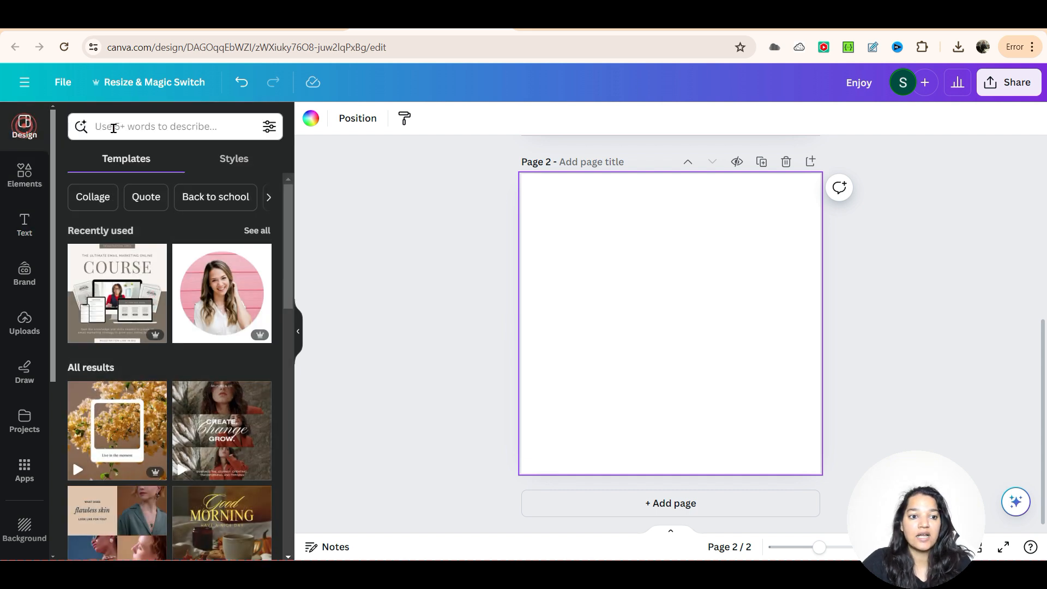
{"action": "left_click", "coordinate": [113, 127]}
{"action": "type", "text": "ca"}
{"action": "key", "text": "BackSpace"}
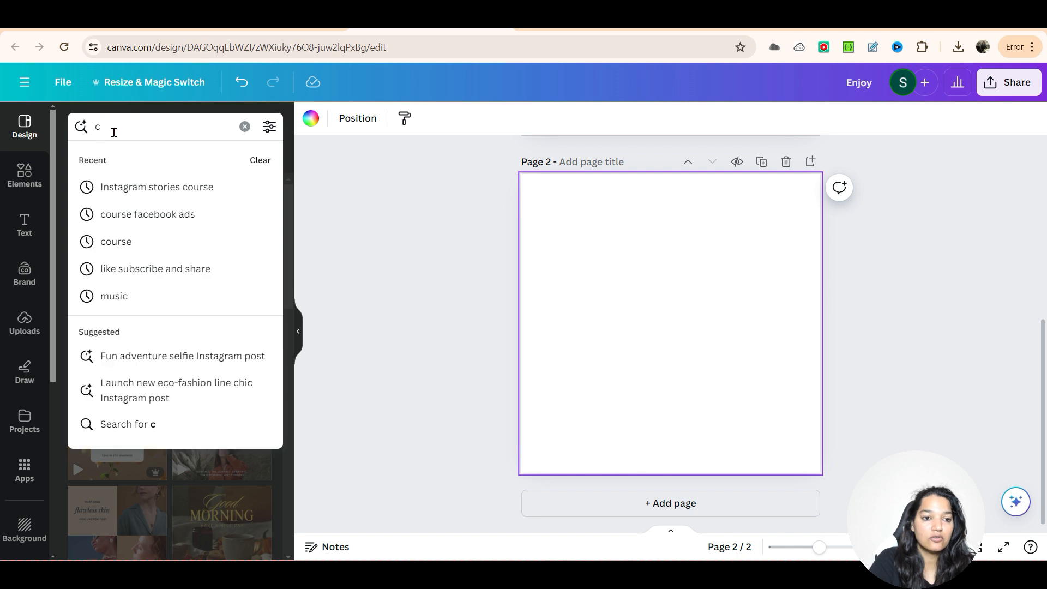
{"action": "type", "text": "ourse"}
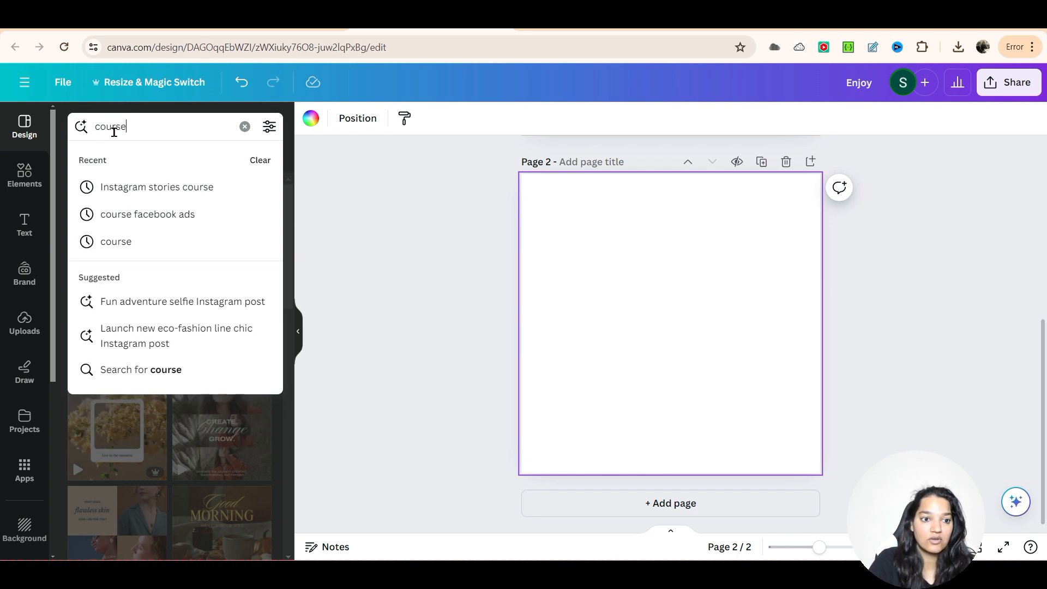
{"action": "key", "text": "Return"}
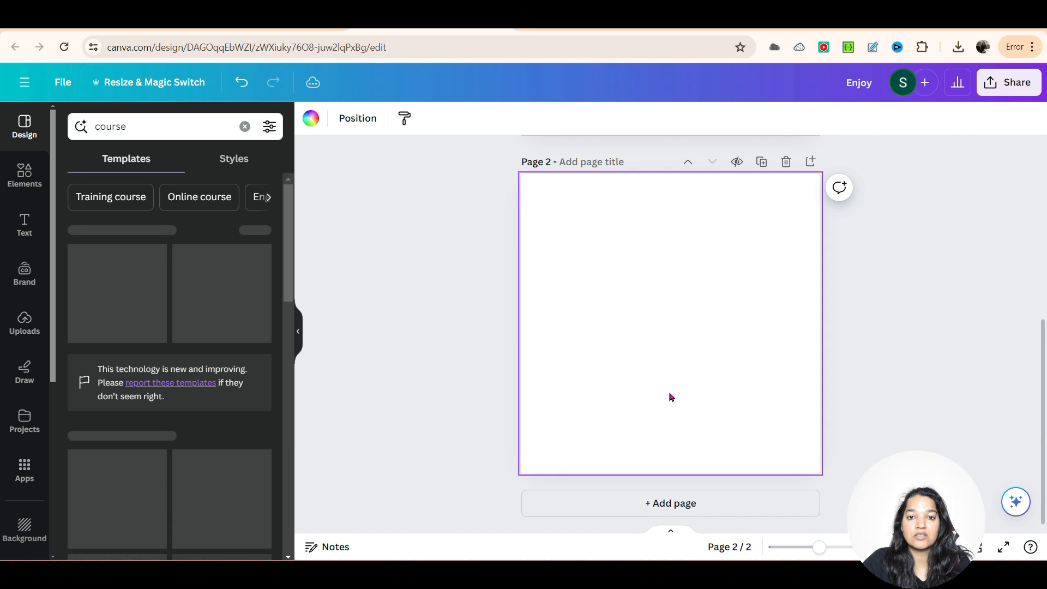
Step: Apply the beige "Online Course Branding 101" template from the results to page 2
{"action": "scroll", "coordinate": [33, 327], "scroll_direction": "down", "scroll_amount": 4}
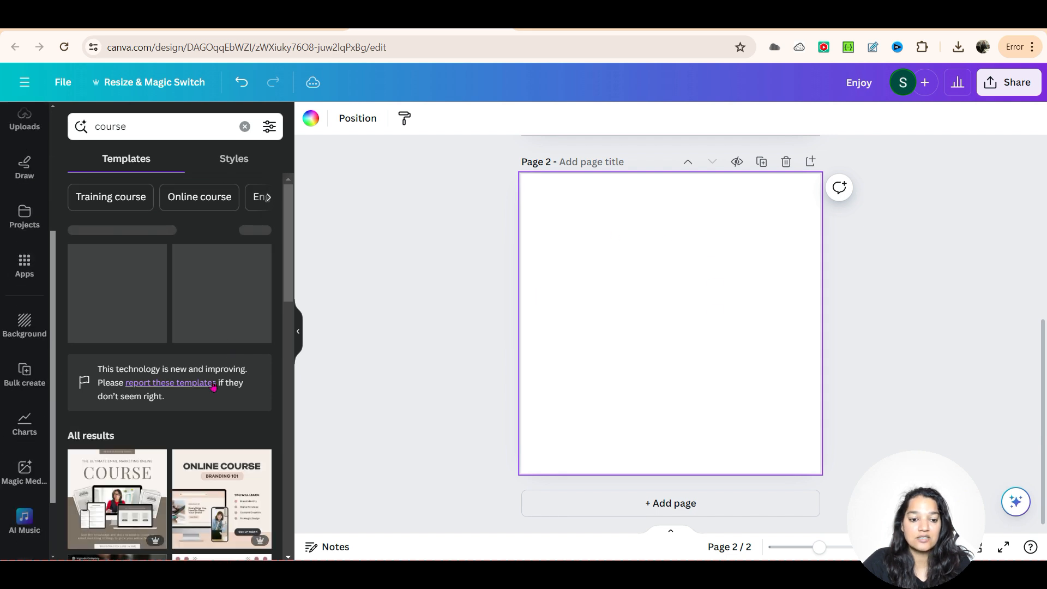
{"action": "scroll", "coordinate": [221, 394], "scroll_direction": "down", "scroll_amount": 6}
{"action": "scroll", "coordinate": [312, 406], "scroll_direction": "down", "scroll_amount": 1}
{"action": "scroll", "coordinate": [284, 424], "scroll_direction": "down", "scroll_amount": 1}
{"action": "scroll", "coordinate": [280, 432], "scroll_direction": "up", "scroll_amount": 1}
{"action": "scroll", "coordinate": [221, 441], "scroll_direction": "down", "scroll_amount": 2}
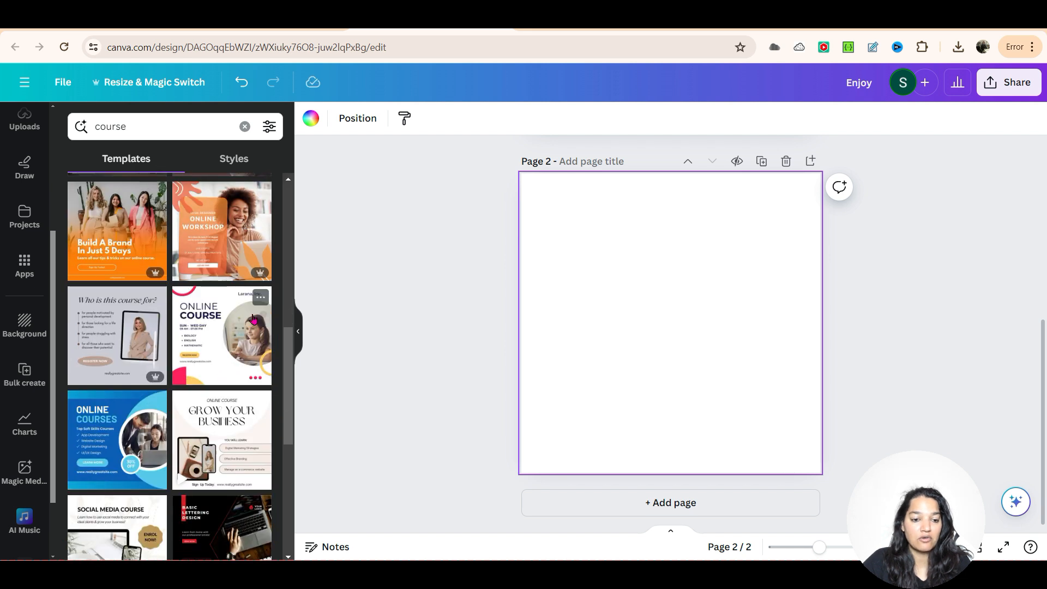
{"action": "scroll", "coordinate": [135, 353], "scroll_direction": "up", "scroll_amount": 4}
{"action": "scroll", "coordinate": [188, 494], "scroll_direction": "down", "scroll_amount": 3}
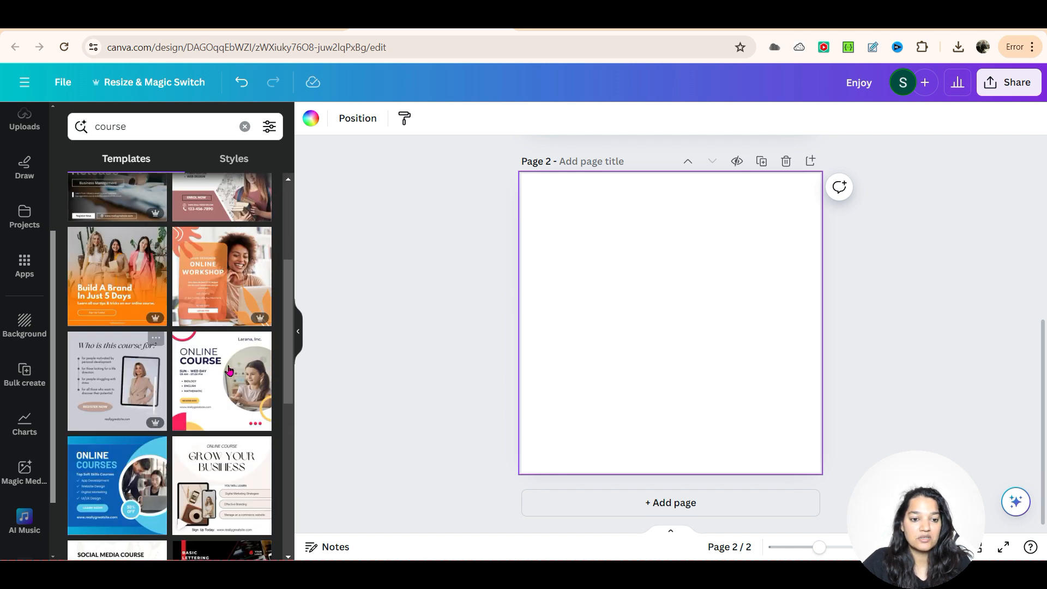
{"action": "scroll", "coordinate": [207, 381], "scroll_direction": "up", "scroll_amount": 3}
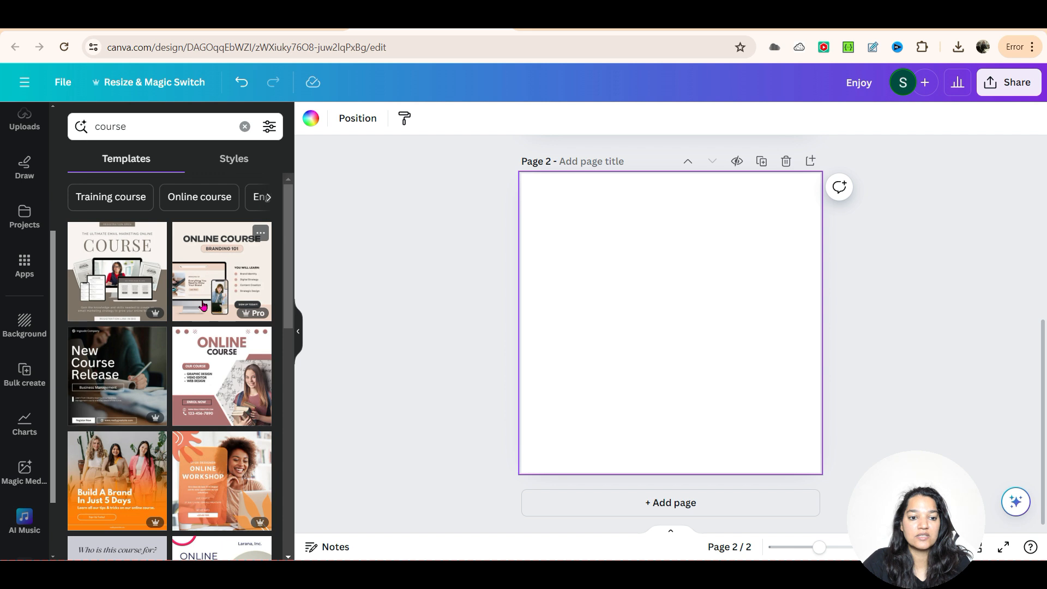
{"action": "left_click", "coordinate": [221, 309]}
{"action": "left_click", "coordinate": [801, 266]}
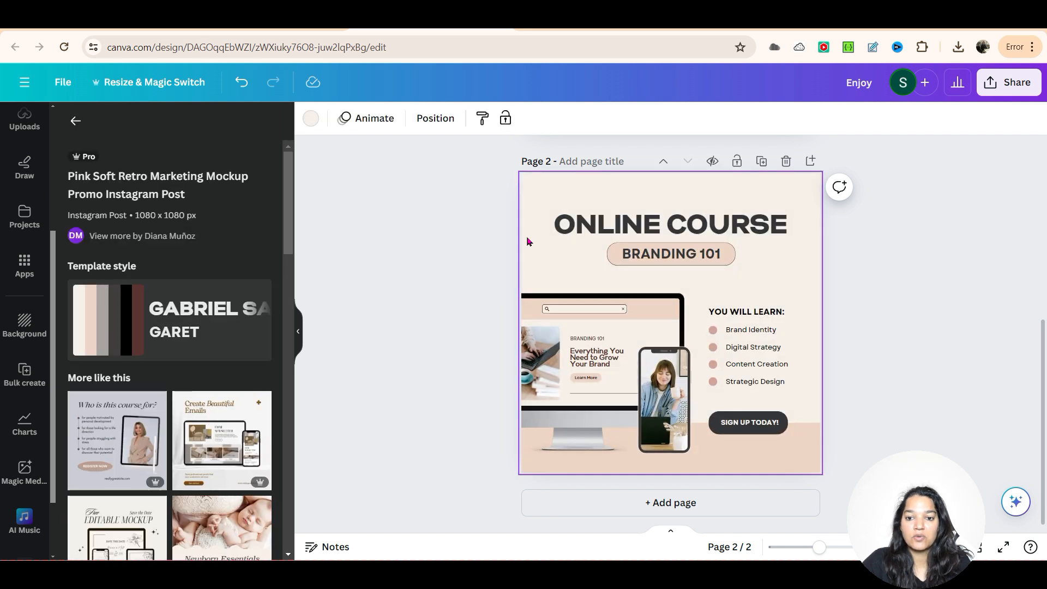
Step: Replace the subtitle text "BRANDING 101" beneath the ONLINE COURSE heading with "CANVA 101"
{"action": "double_click", "coordinate": [629, 230]}
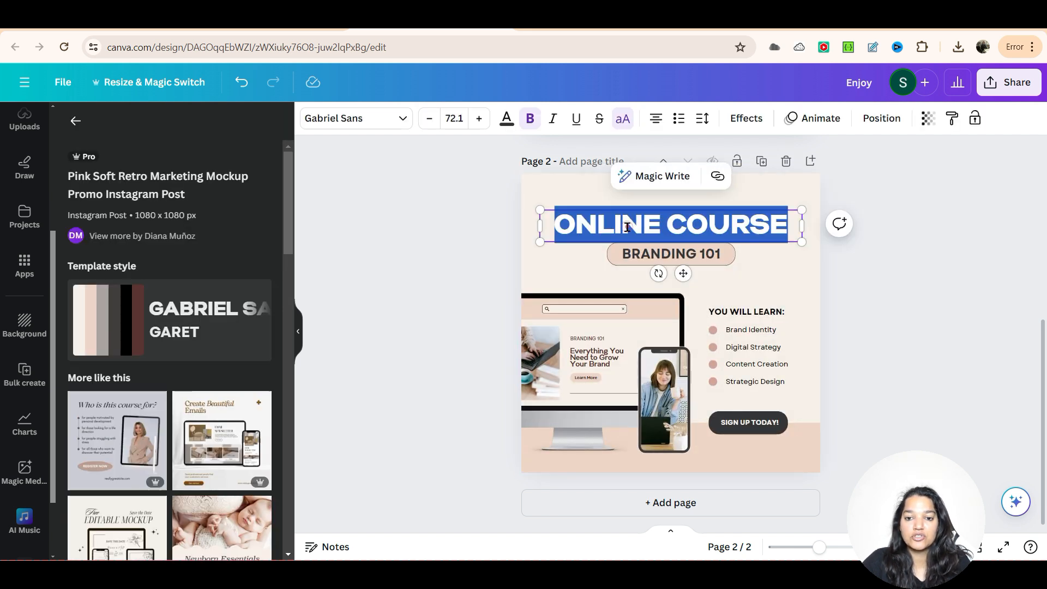
{"action": "double_click", "coordinate": [697, 256]}
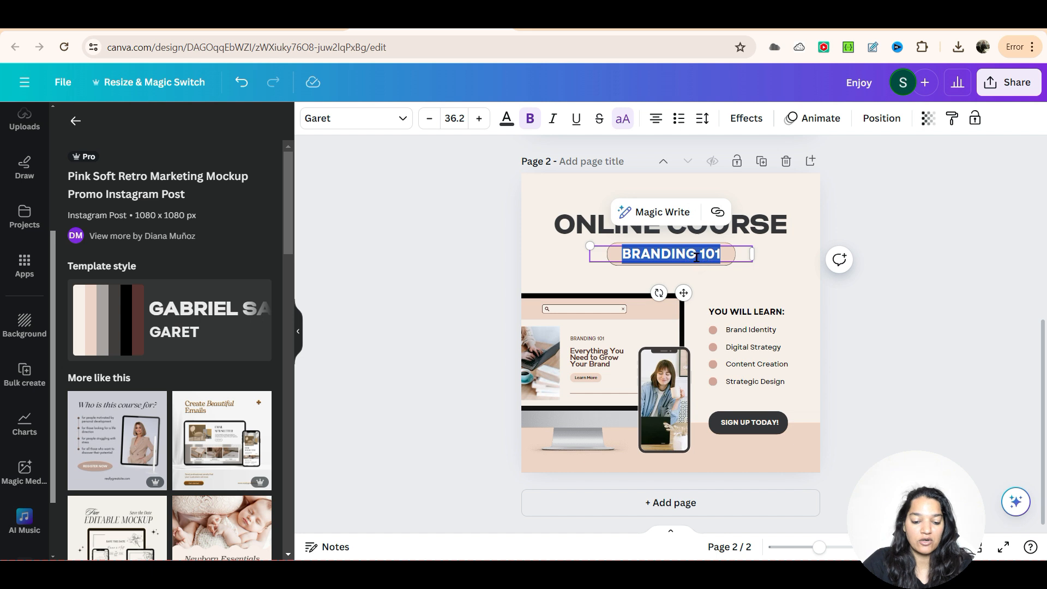
{"action": "type", "text": "CANVA 101"}
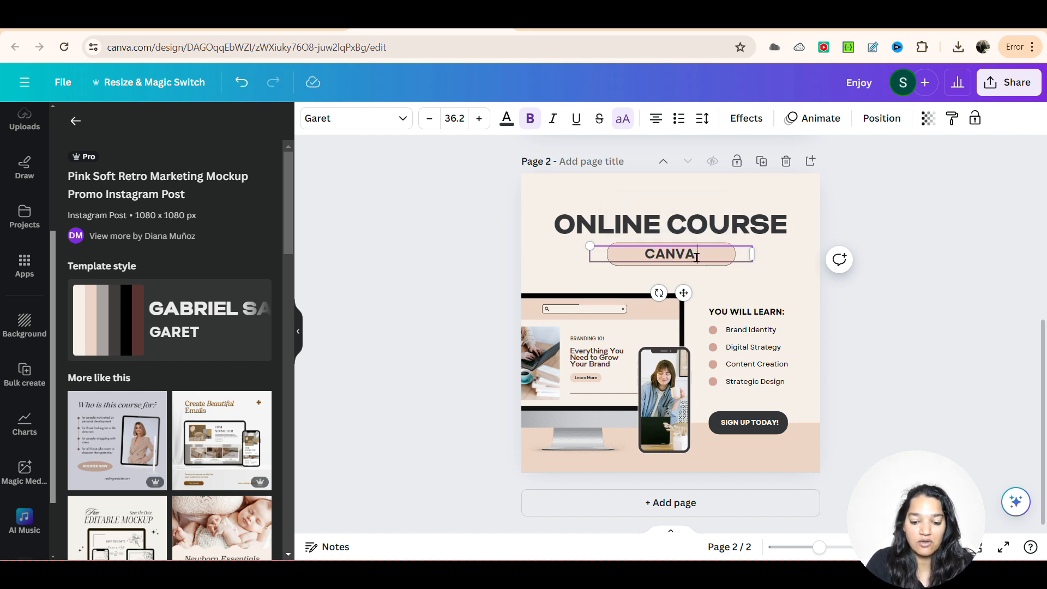
{"action": "left_click", "coordinate": [865, 307]}
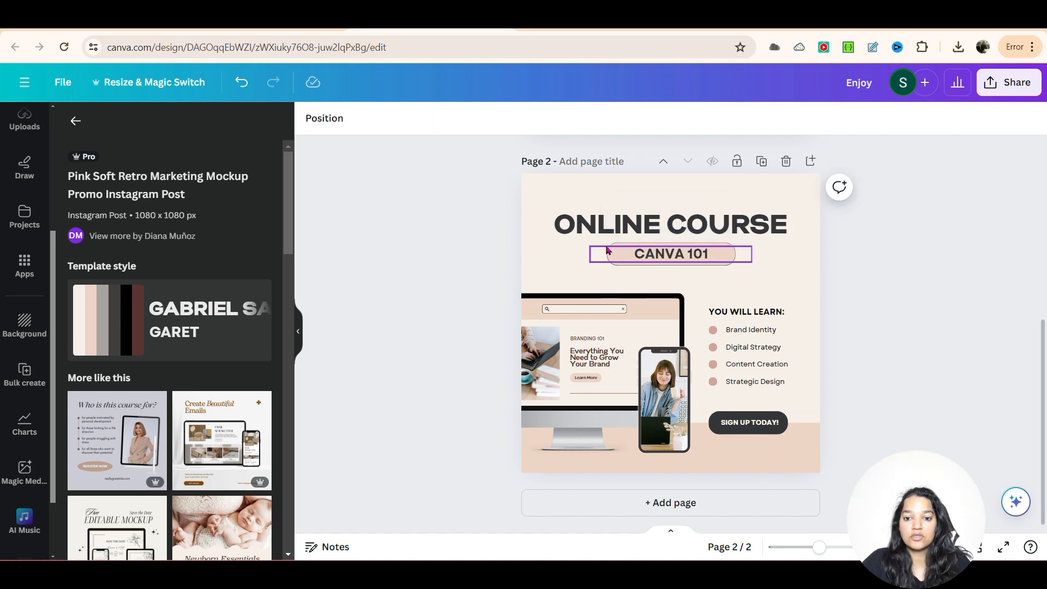
Step: Set the font size of the CANVA 101 subtitle to 60
{"action": "double_click", "coordinate": [647, 255]}
{"action": "left_click", "coordinate": [457, 117]}
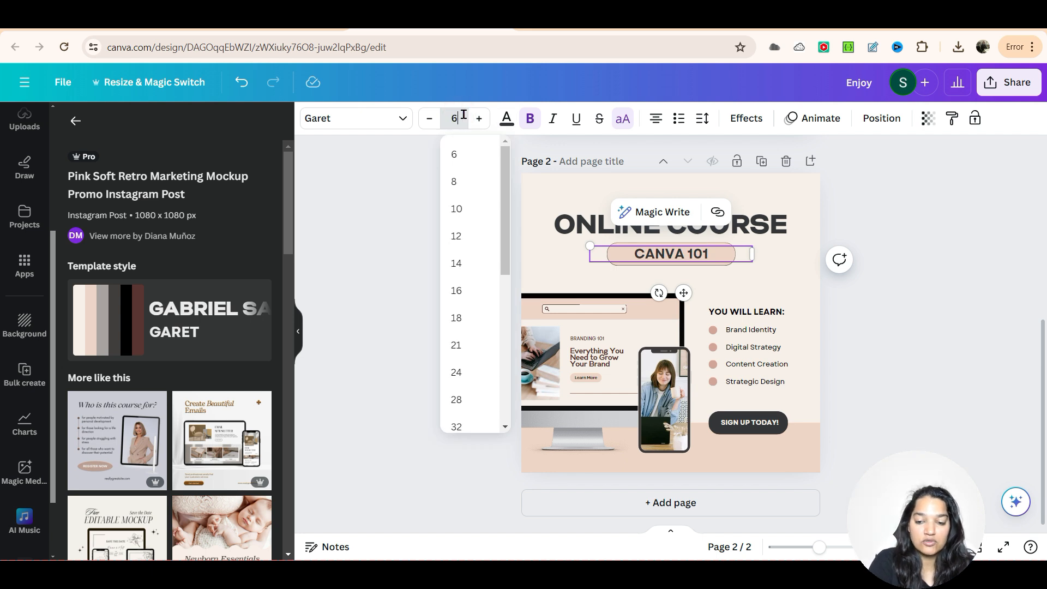
{"action": "key", "text": "Return"}
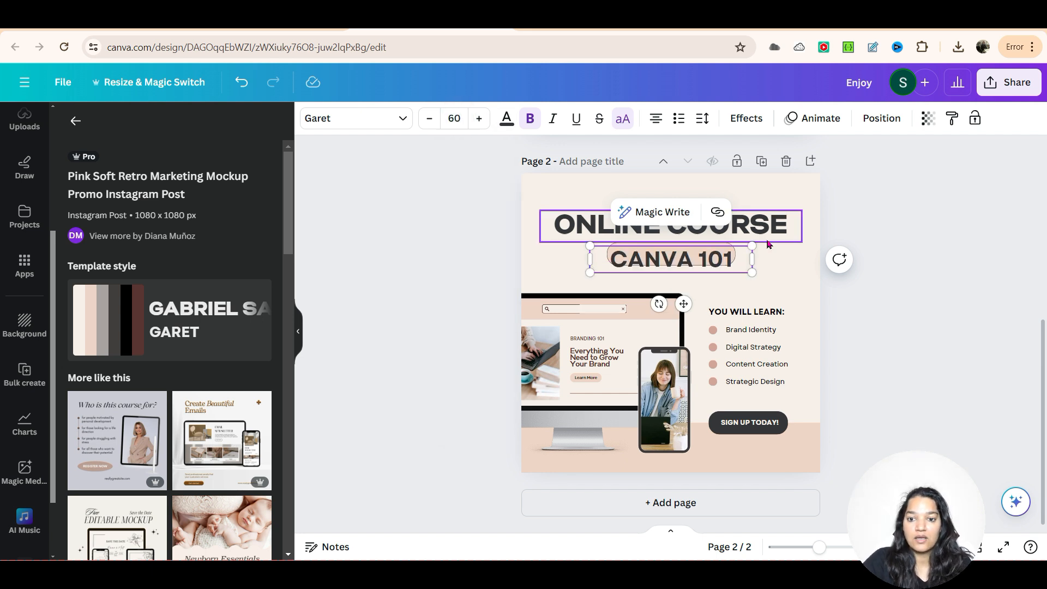
{"action": "left_click", "coordinate": [795, 276]}
Step: Enlarge the rounded peach box behind CANVA 101 and reposition the text so it sits centred inside it
{"action": "left_click", "coordinate": [663, 257]}
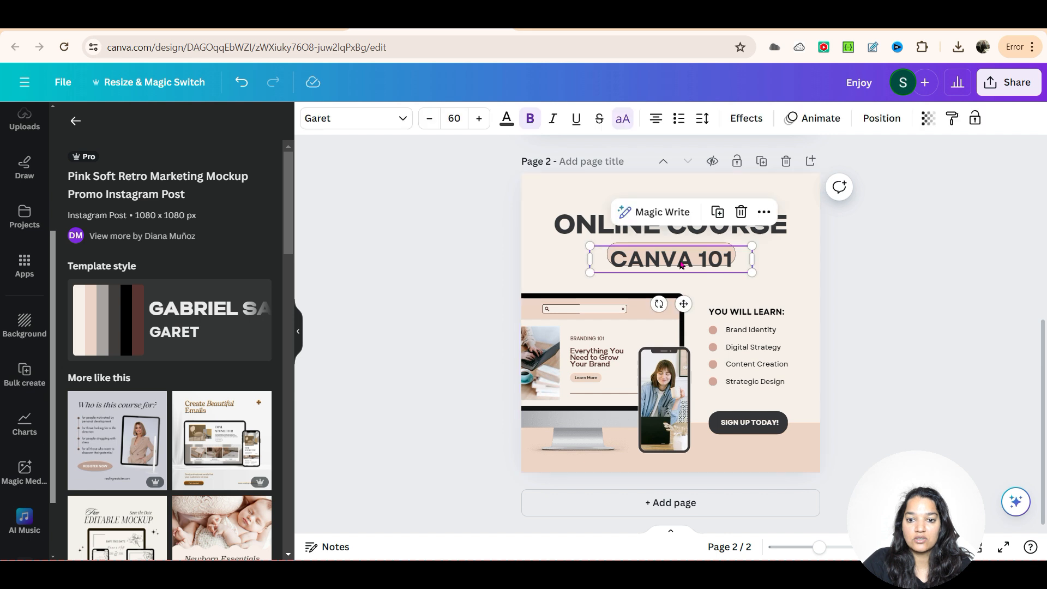
{"action": "left_click_drag", "start_coordinate": [663, 258], "coordinate": [687, 266]}
{"action": "left_click", "coordinate": [678, 252]}
{"action": "left_click_drag", "start_coordinate": [607, 266], "coordinate": [592, 281]}
{"action": "left_click_drag", "start_coordinate": [678, 271], "coordinate": [660, 261]}
{"action": "left_click", "coordinate": [689, 268]}
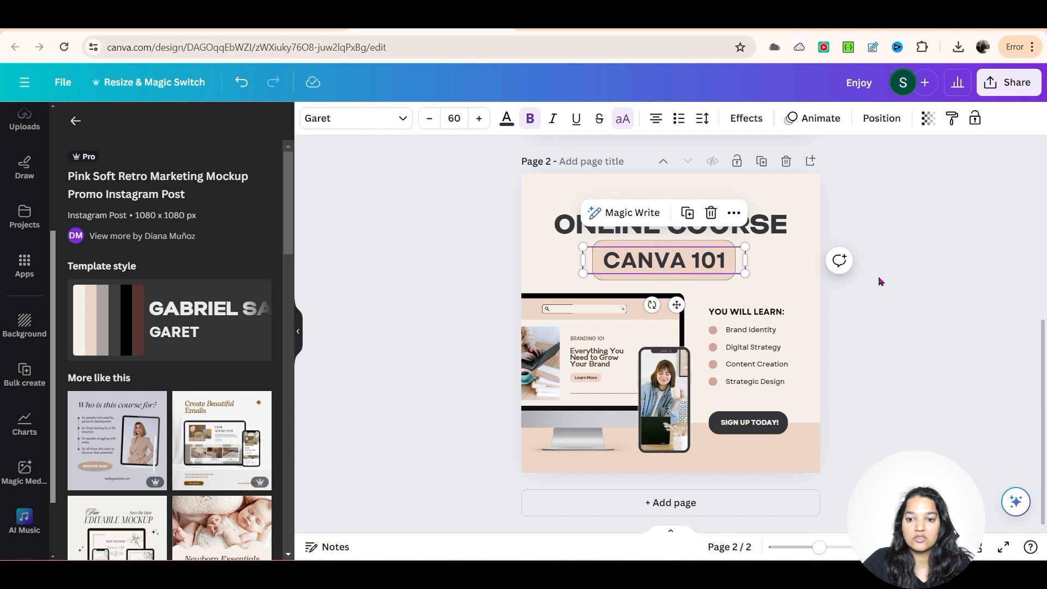
{"action": "left_click", "coordinate": [956, 252]}
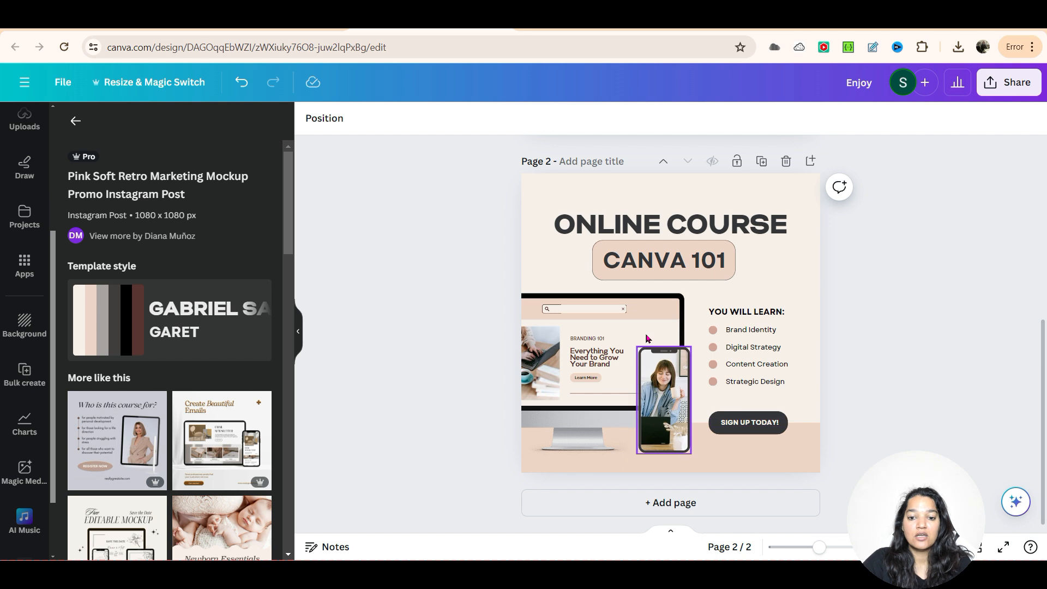
Step: Detach the woman's photo from the phone mockup frame and delete the detached image
{"action": "left_click", "coordinate": [544, 355]}
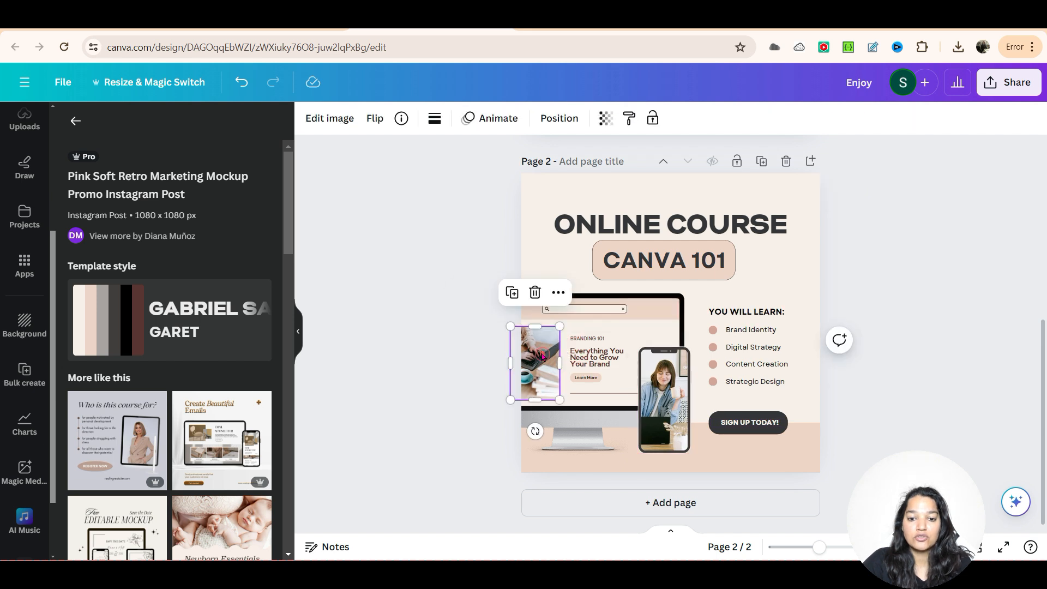
{"action": "left_click", "coordinate": [637, 309]}
{"action": "left_click", "coordinate": [667, 399]}
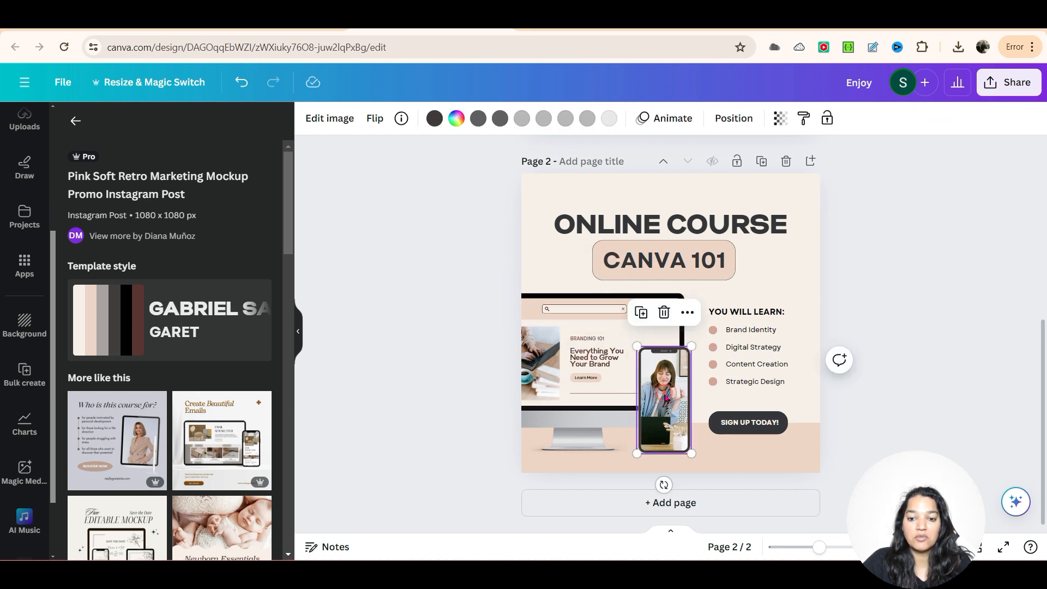
{"action": "right_click", "coordinate": [665, 399]}
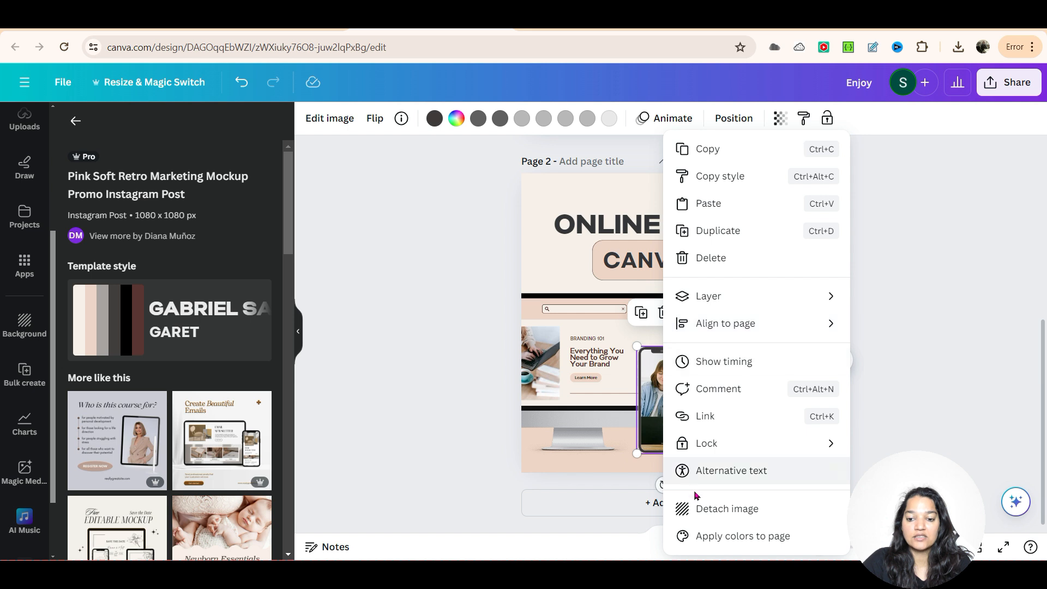
{"action": "left_click", "coordinate": [657, 419]}
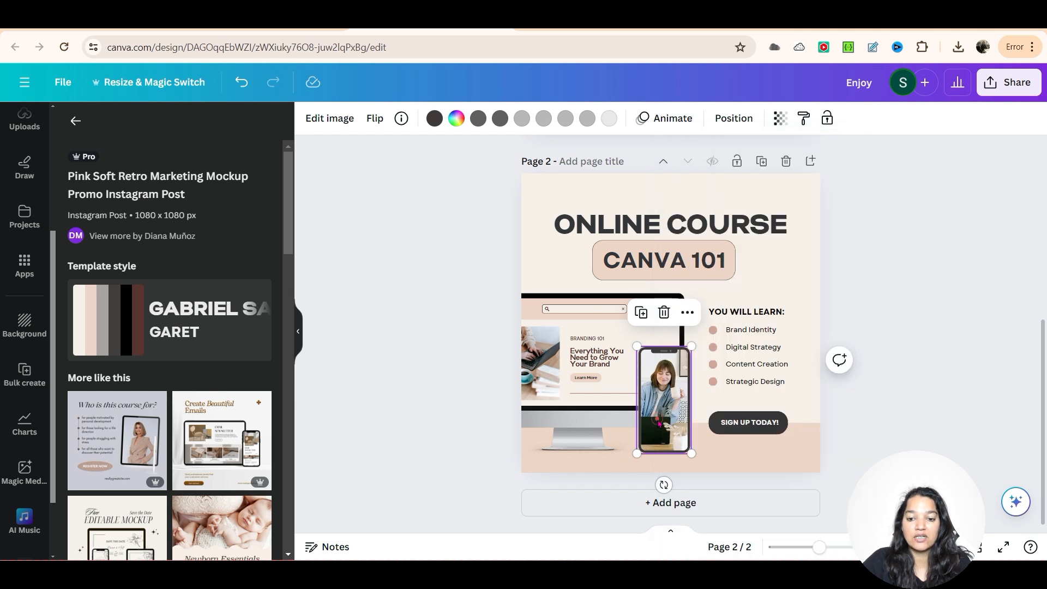
{"action": "right_click", "coordinate": [656, 418]}
{"action": "left_click", "coordinate": [719, 508]}
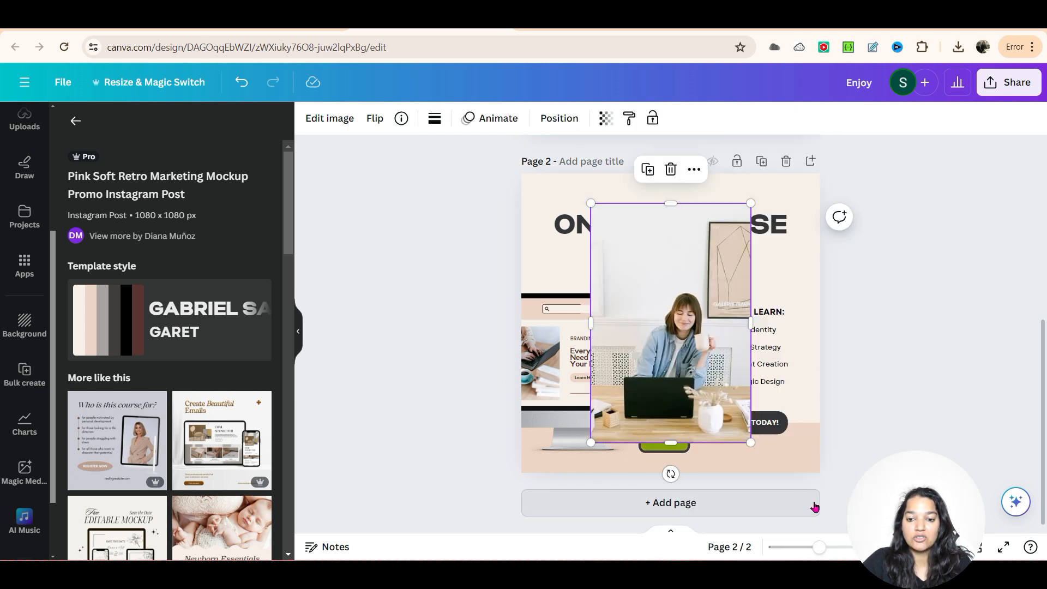
{"action": "left_click", "coordinate": [669, 178]}
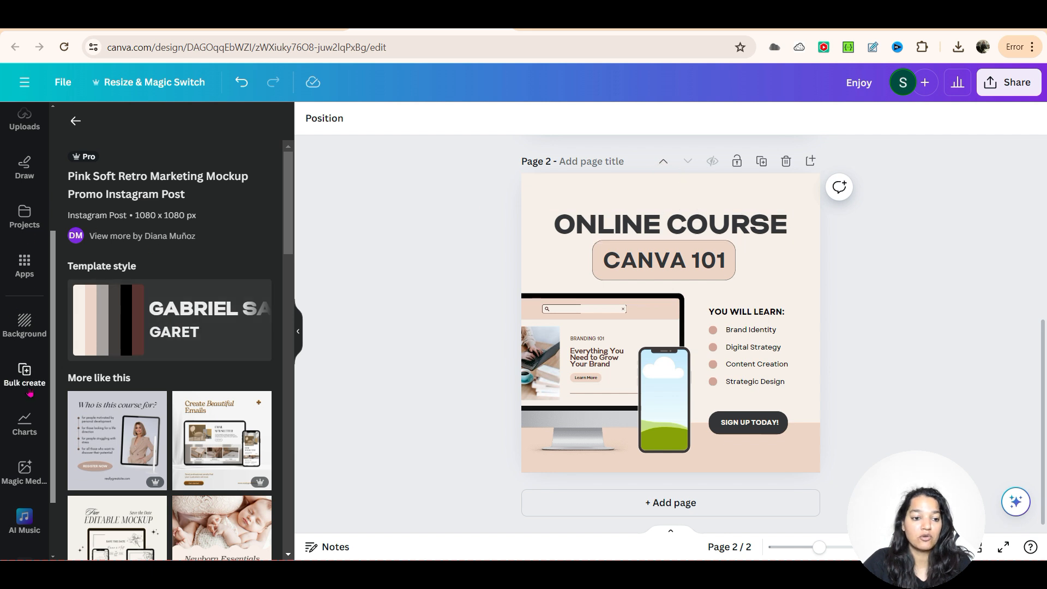
Step: Fill the empty phone frame with an uploaded portrait of the woman in the pink top
{"action": "scroll", "coordinate": [24, 270], "scroll_direction": "up", "scroll_amount": 3}
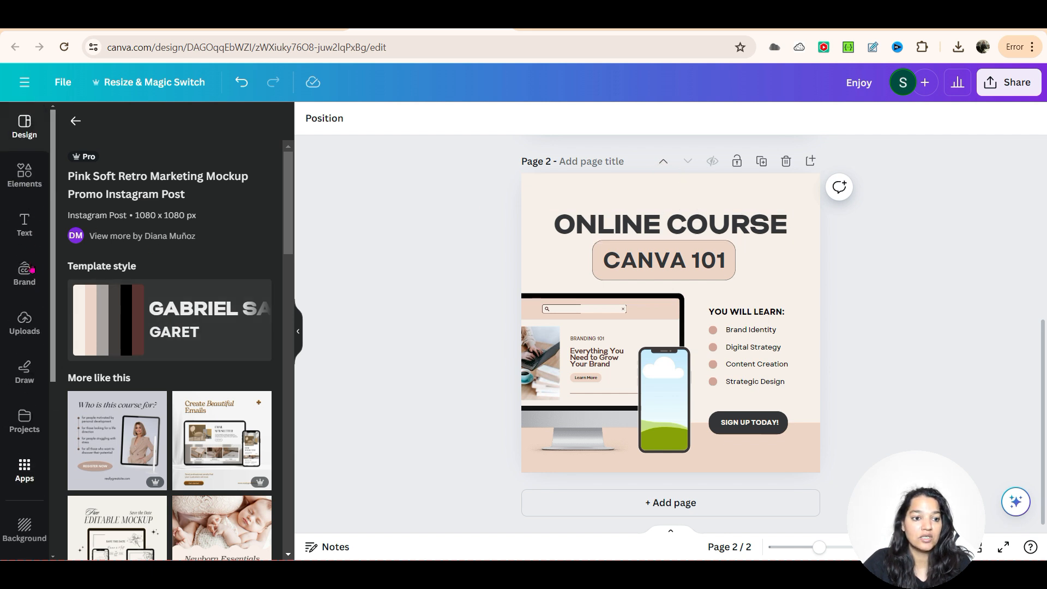
{"action": "left_click", "coordinate": [25, 323]}
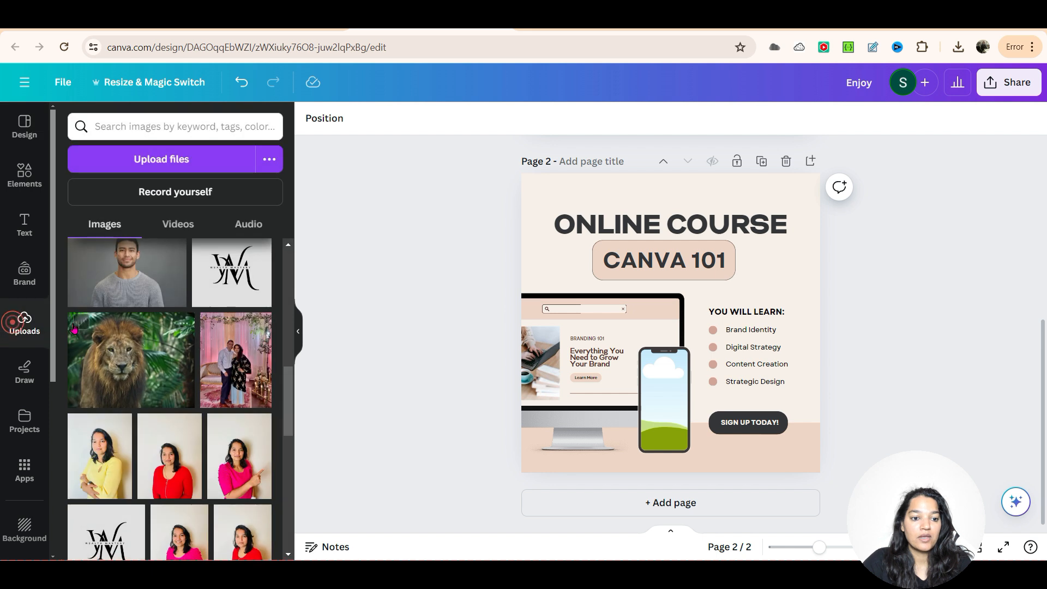
{"action": "scroll", "coordinate": [120, 324], "scroll_direction": "down", "scroll_amount": 3}
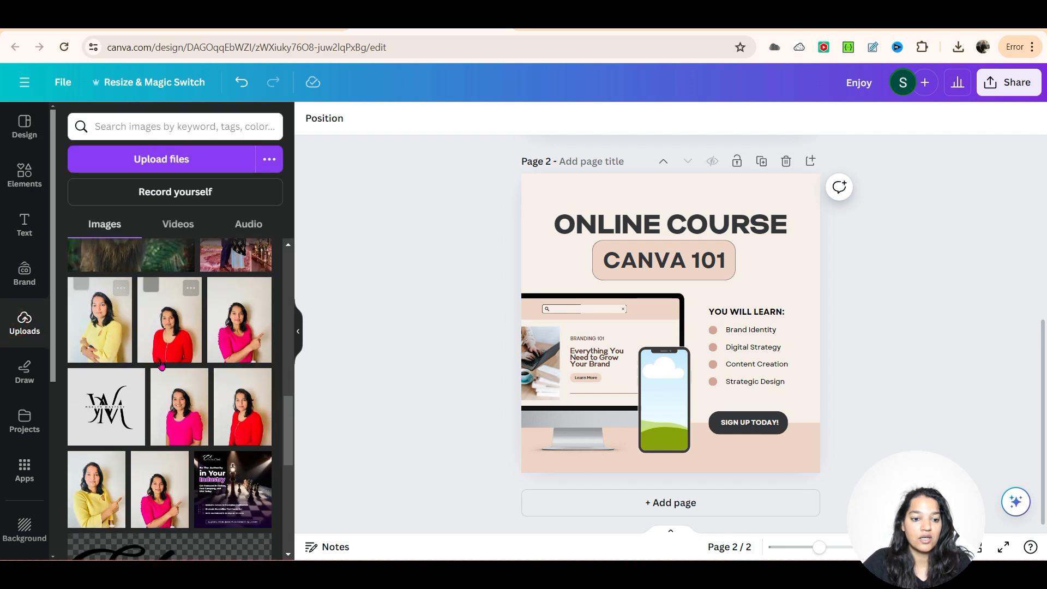
{"action": "scroll", "coordinate": [175, 322], "scroll_direction": "down", "scroll_amount": 3}
{"action": "left_click_drag", "start_coordinate": [182, 293], "coordinate": [664, 401]}
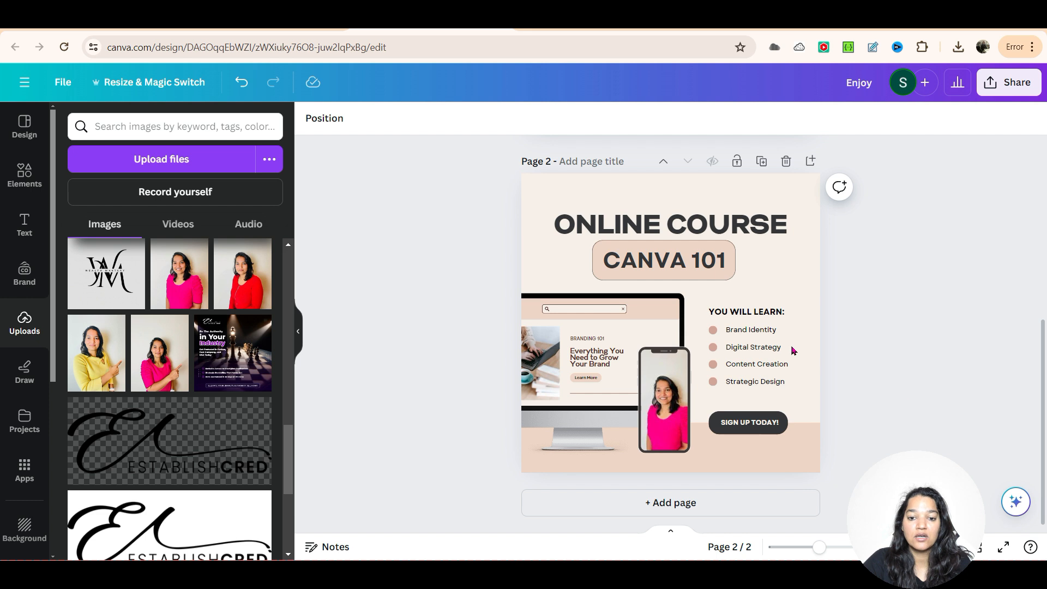
Step: Shift the laptop photo on the monitor slightly to the right and try placing the uploaded Canva logo over it
{"action": "left_click", "coordinate": [538, 367]}
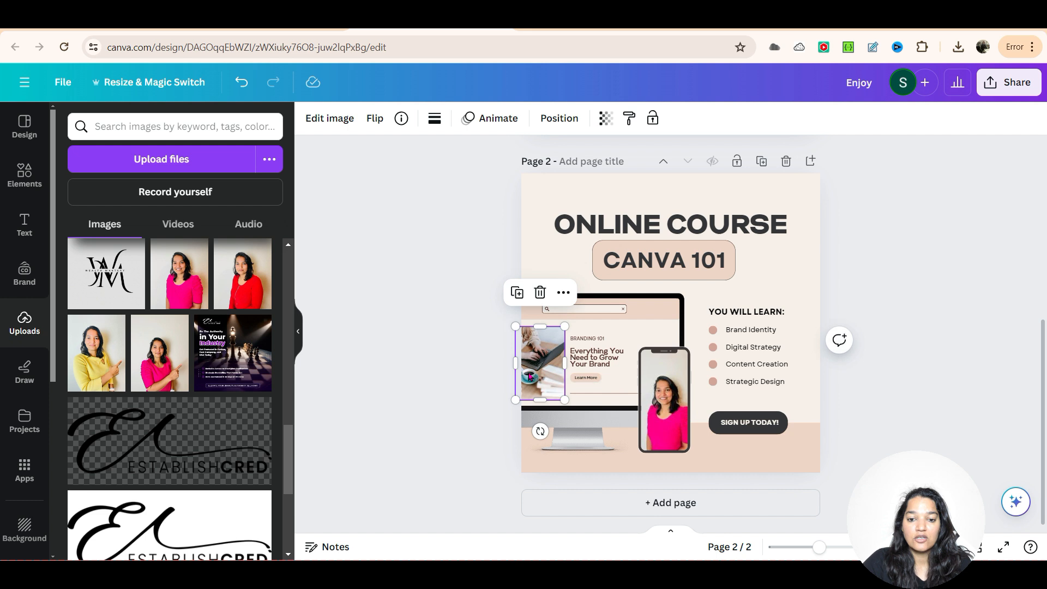
{"action": "left_click_drag", "start_coordinate": [534, 373], "coordinate": [539, 371]}
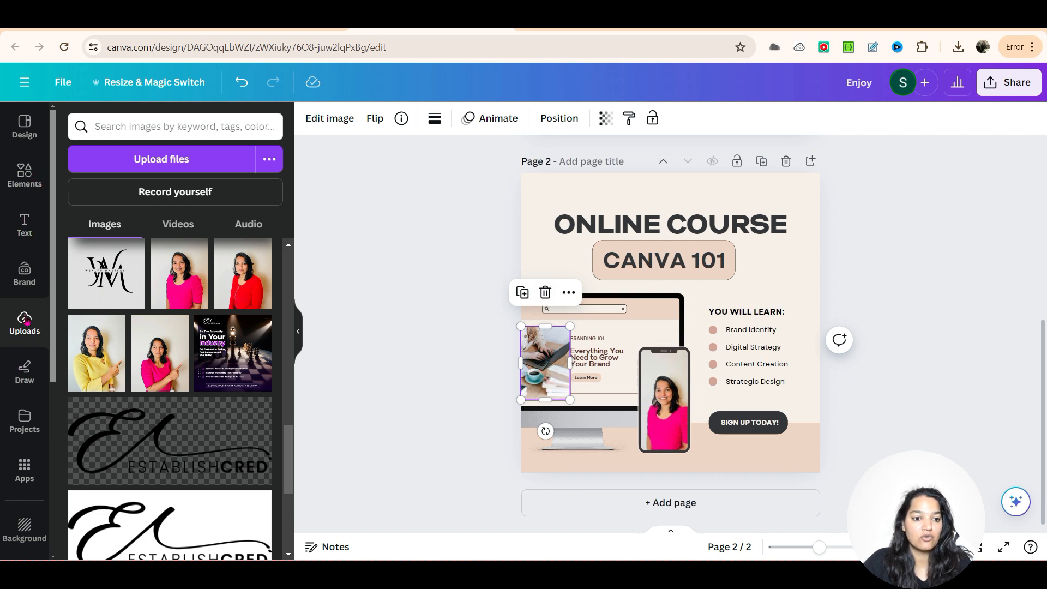
{"action": "scroll", "coordinate": [194, 388], "scroll_direction": "down", "scroll_amount": 5}
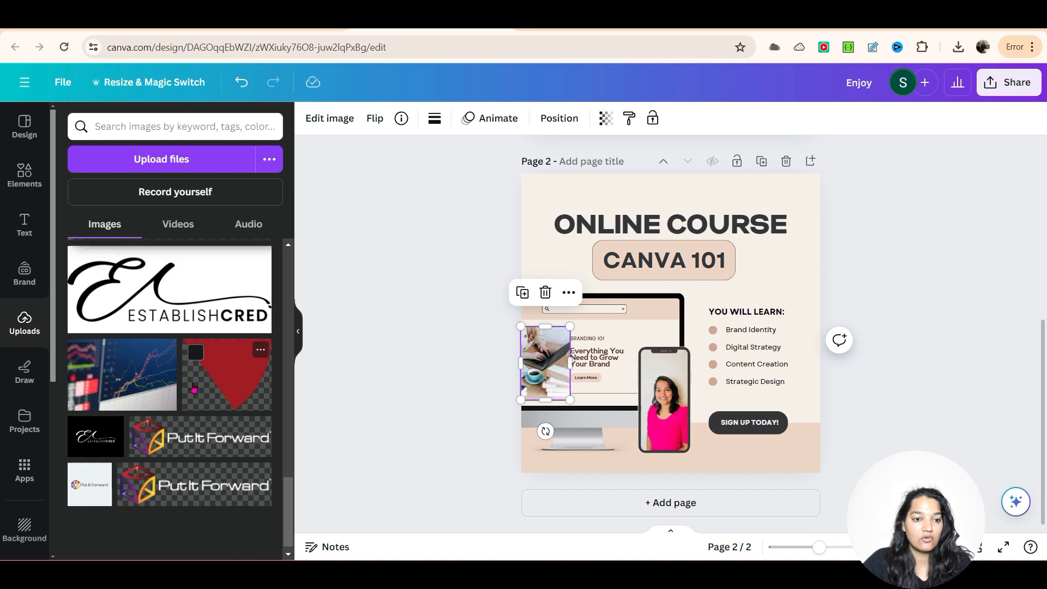
{"action": "scroll", "coordinate": [194, 388], "scroll_direction": "up", "scroll_amount": 15}
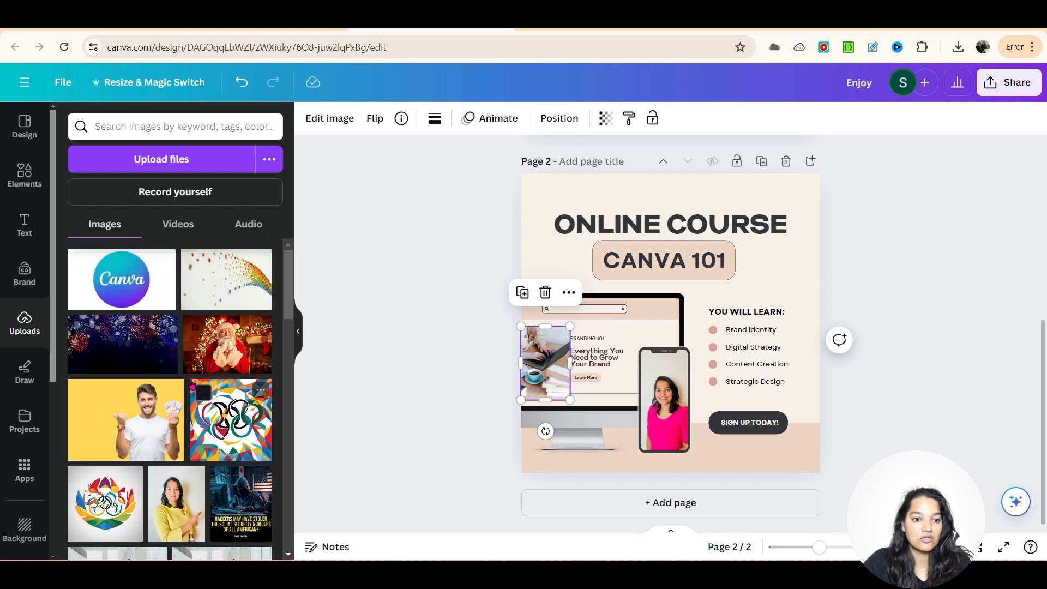
{"action": "left_click", "coordinate": [127, 287]}
{"action": "left_click_drag", "start_coordinate": [656, 341], "coordinate": [531, 367]}
{"action": "left_click_drag", "start_coordinate": [643, 413], "coordinate": [481, 360]}
{"action": "left_click", "coordinate": [542, 388]}
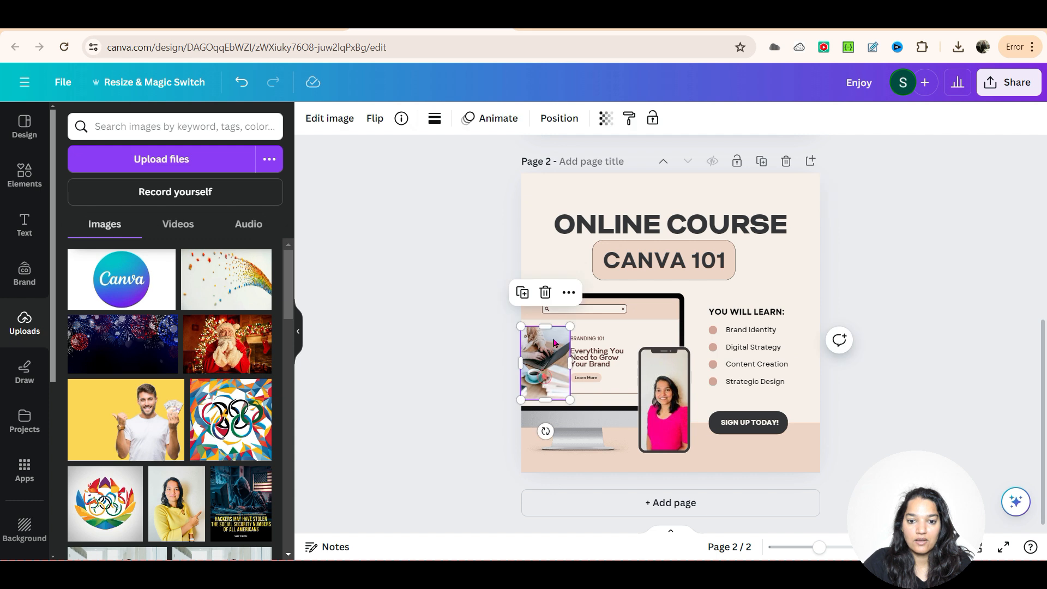
Step: Replace the laptop photo on the monitor with the uploaded Canva logo, scaled down and placed beside the Branding 101 text
{"action": "left_click", "coordinate": [450, 406]}
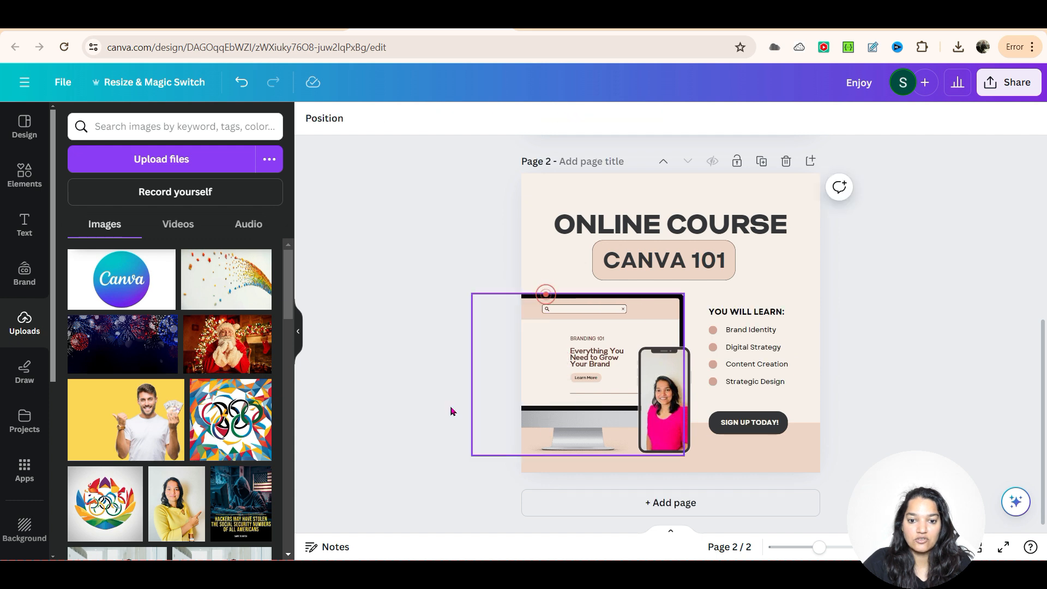
{"action": "left_click", "coordinate": [121, 279]}
{"action": "left_click_drag", "start_coordinate": [663, 330], "coordinate": [573, 370]}
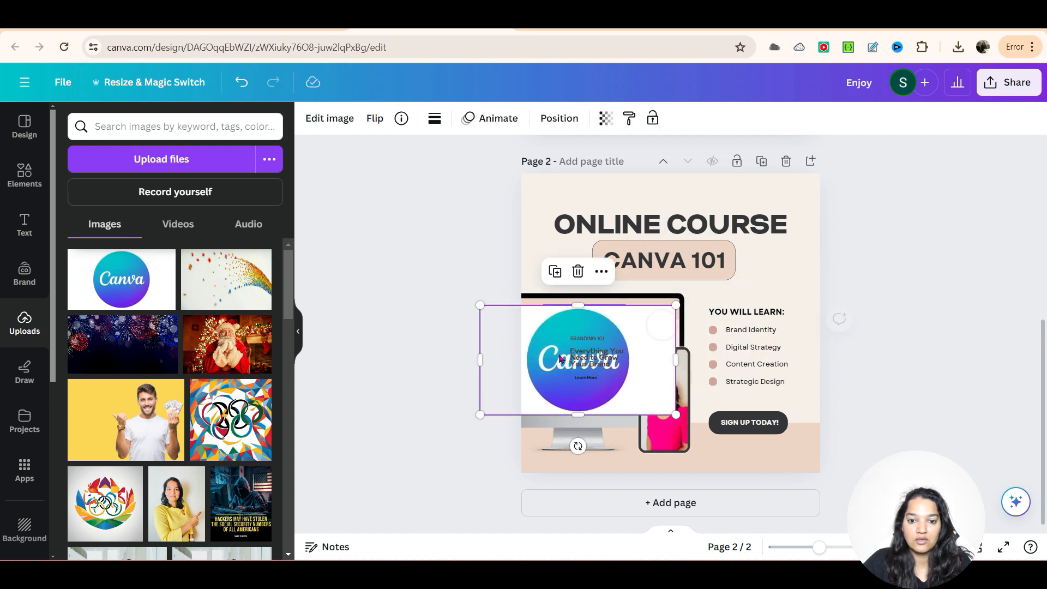
{"action": "left_click_drag", "start_coordinate": [481, 306], "coordinate": [585, 362]}
{"action": "left_click_drag", "start_coordinate": [643, 396], "coordinate": [559, 366]}
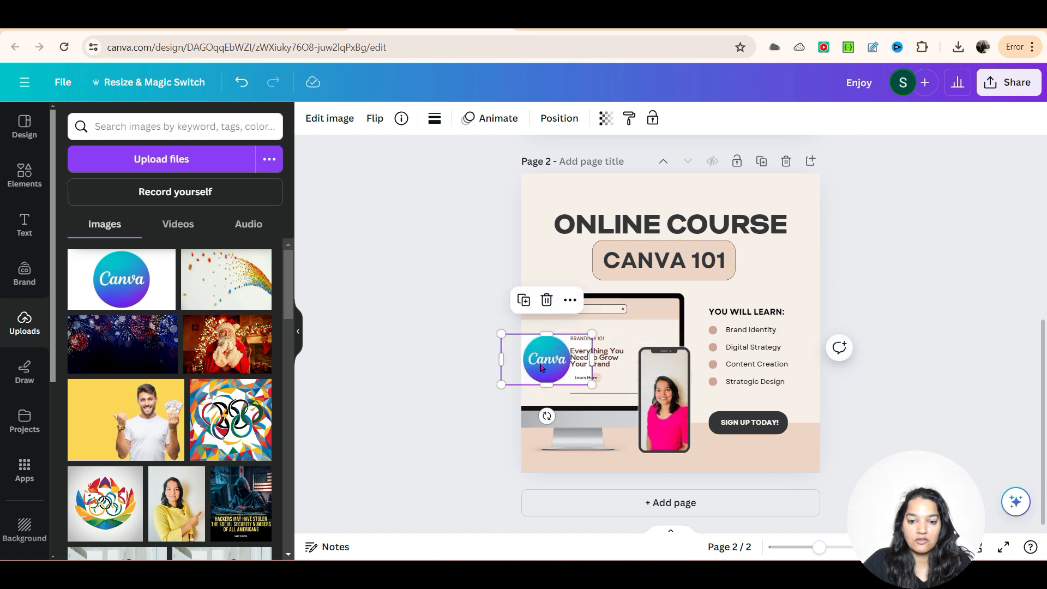
Step: Remove the Canva logo's white background and shrink the logo to fit the monitor screen beside the Branding 101 text
{"action": "left_click", "coordinate": [323, 119]}
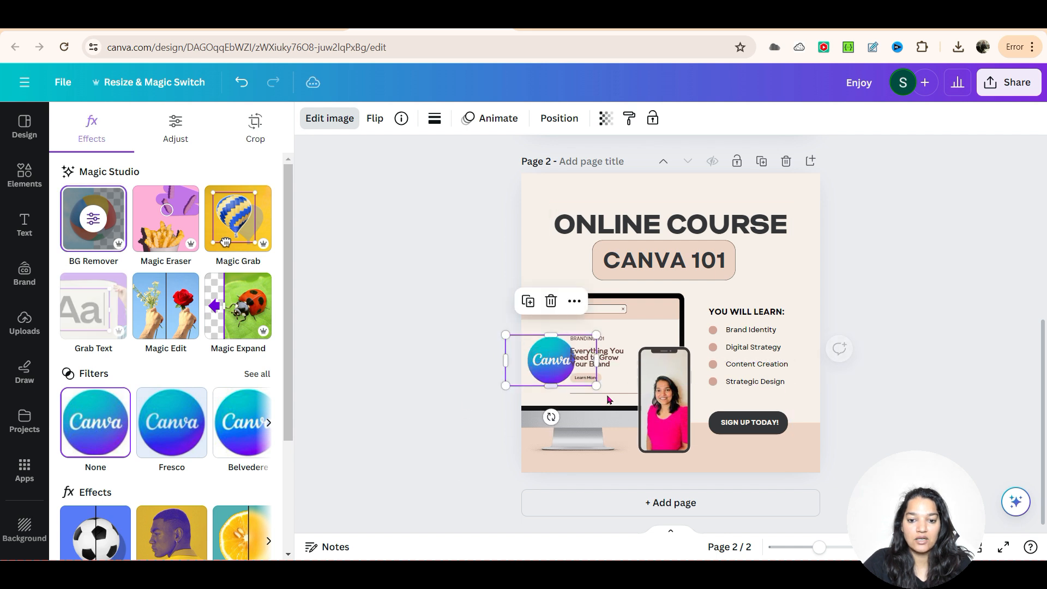
{"action": "left_click_drag", "start_coordinate": [592, 385], "coordinate": [532, 365]}
{"action": "left_click", "coordinate": [485, 372]}
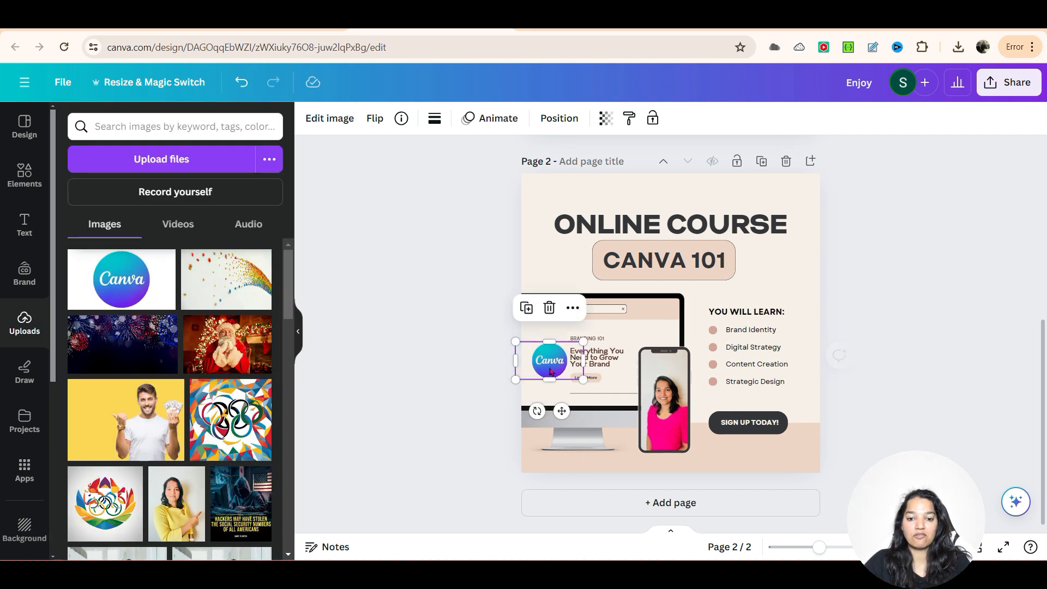
{"action": "left_click", "coordinate": [858, 411]}
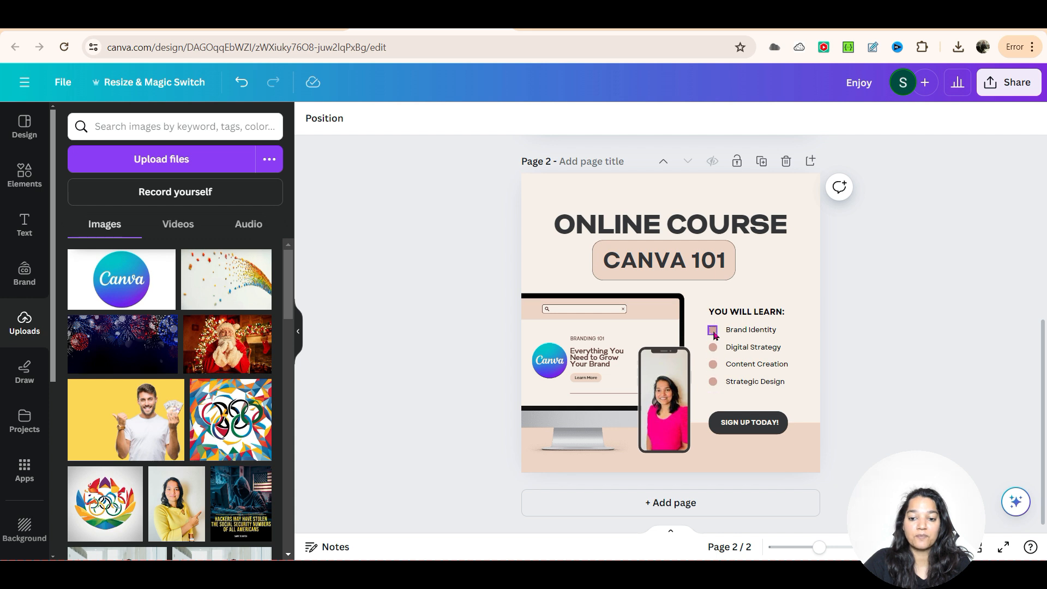
Step: Search the elements library for "checkmark"
{"action": "left_click", "coordinate": [151, 126]}
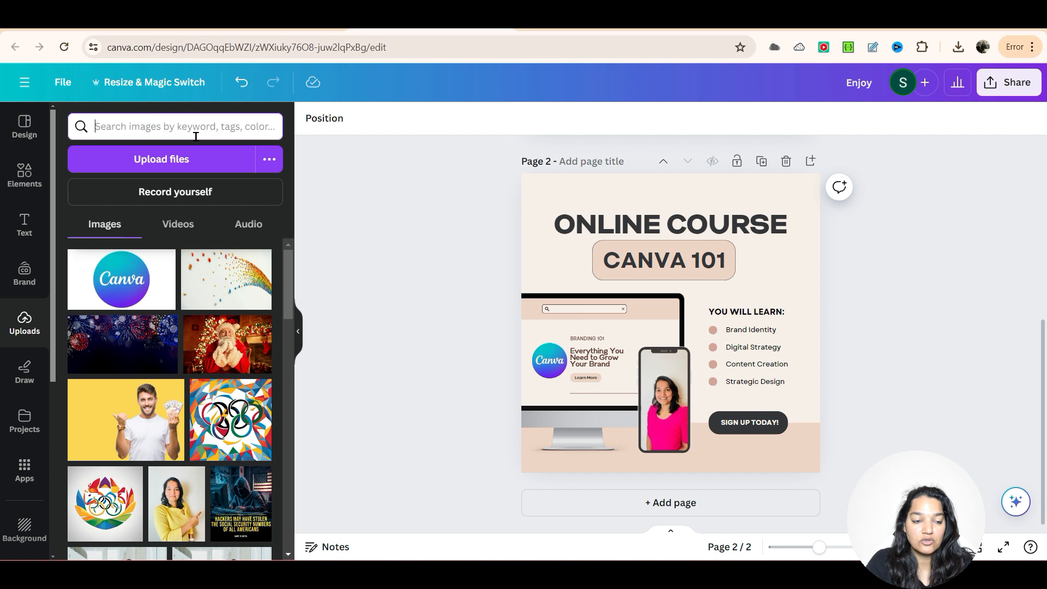
{"action": "left_click", "coordinate": [31, 188]}
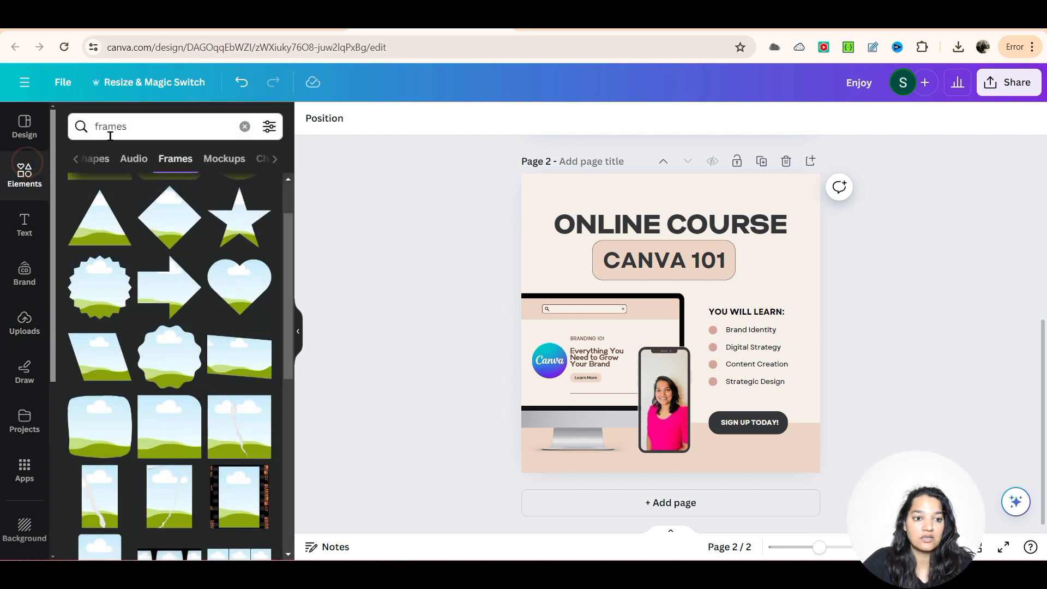
{"action": "double_click", "coordinate": [129, 130]}
{"action": "type", "text": "checkmark"}
{"action": "key", "text": "Return"}
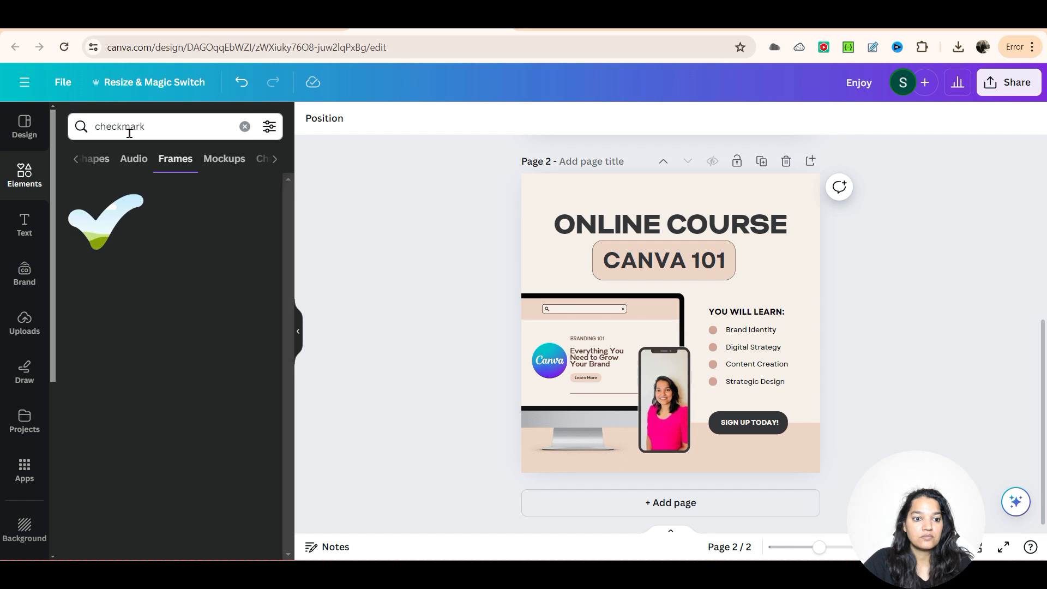
Step: Limit the checkmark results to graphics and browse them for a suitable bullet icon
{"action": "left_click", "coordinate": [76, 158]}
{"action": "left_click", "coordinate": [77, 159]}
{"action": "left_click", "coordinate": [77, 159]}
{"action": "left_click", "coordinate": [116, 159]}
{"action": "scroll", "coordinate": [222, 350], "scroll_direction": "down", "scroll_amount": 2}
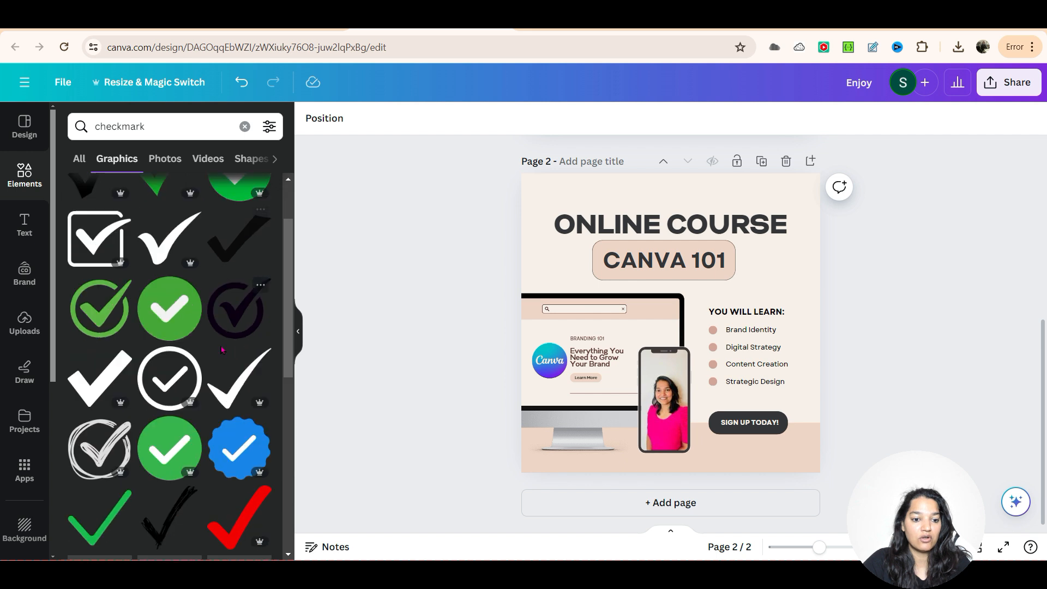
{"action": "scroll", "coordinate": [222, 350], "scroll_direction": "down", "scroll_amount": 5}
{"action": "scroll", "coordinate": [215, 355], "scroll_direction": "up", "scroll_amount": 7}
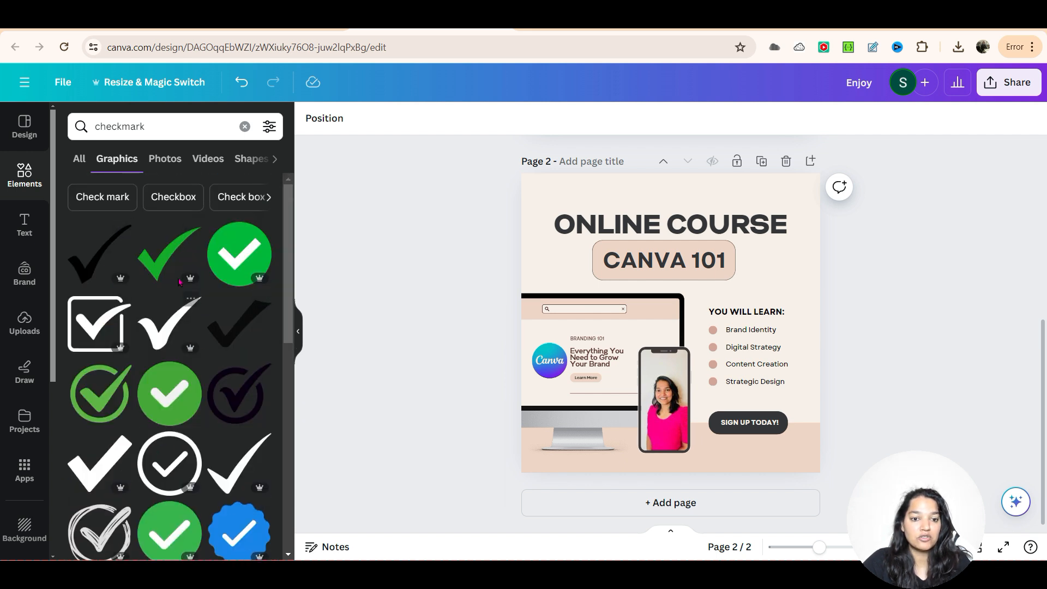
Step: Replace the round bullet beside Brand Identity with the solid green circle checkmark graphic, scaled down to bullet size
{"action": "left_click", "coordinate": [712, 330]}
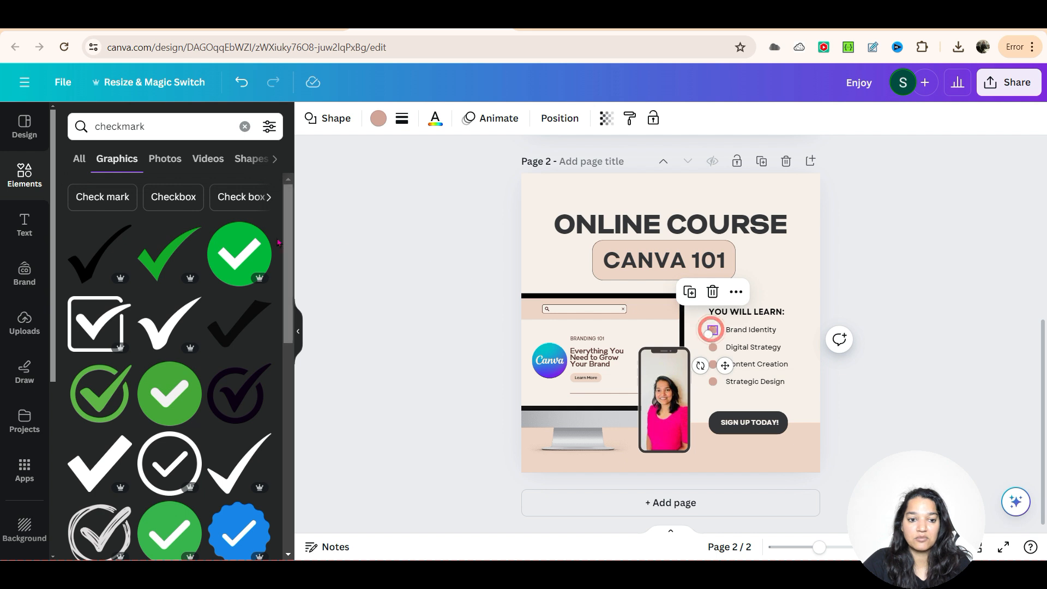
{"action": "left_click", "coordinate": [712, 292]}
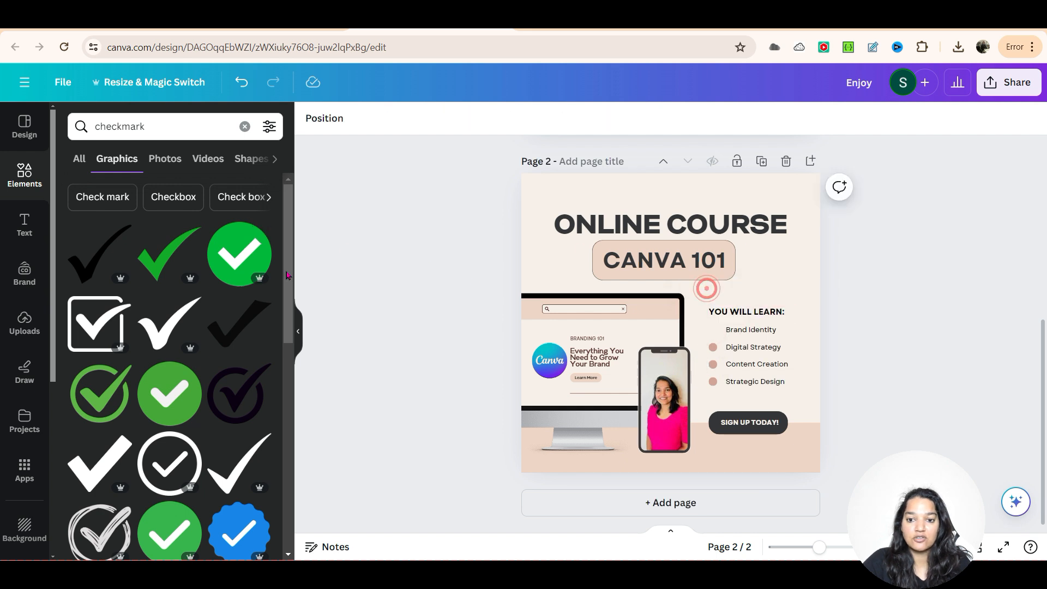
{"action": "left_click_drag", "start_coordinate": [246, 263], "coordinate": [731, 364]}
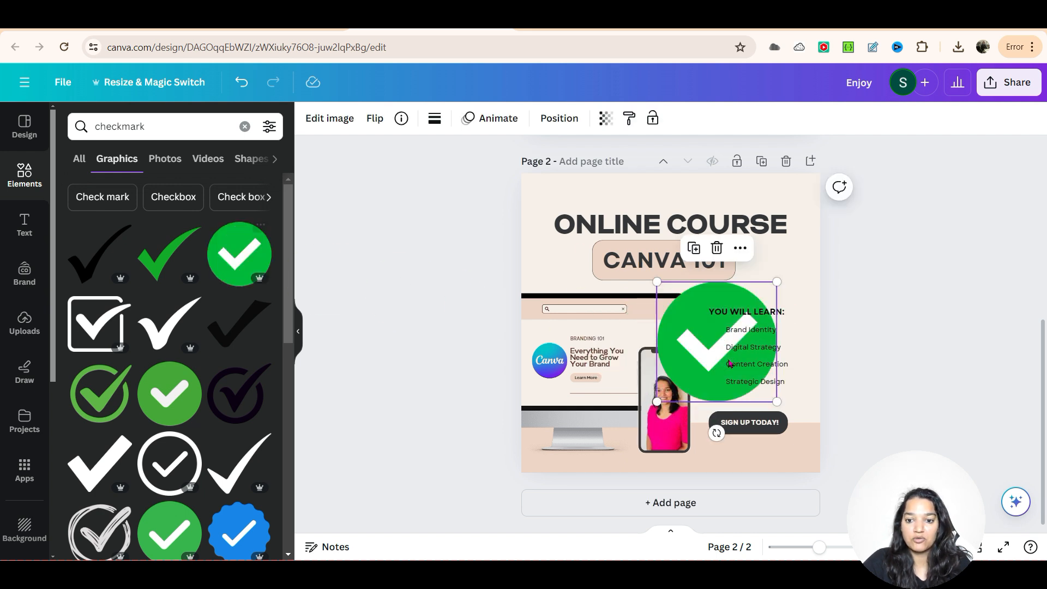
{"action": "left_click_drag", "start_coordinate": [658, 282], "coordinate": [714, 329]}
{"action": "left_click", "coordinate": [772, 407]}
{"action": "left_click", "coordinate": [823, 370]}
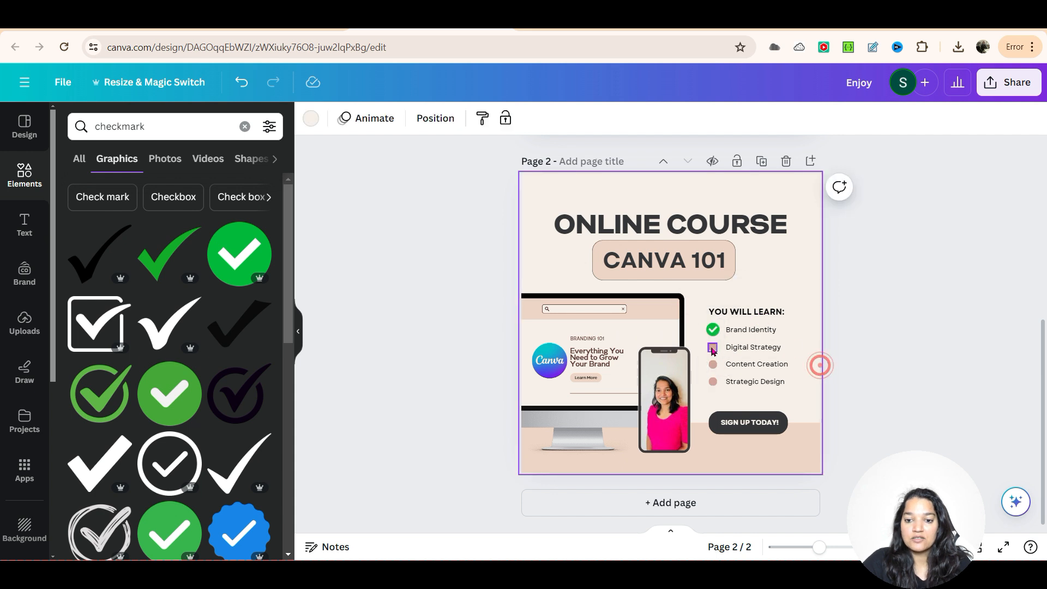
Step: Delete the round bullets beside Digital Strategy, Content Creation and Strategic Design
{"action": "left_click", "coordinate": [713, 347]}
{"action": "key", "text": "Delete"}
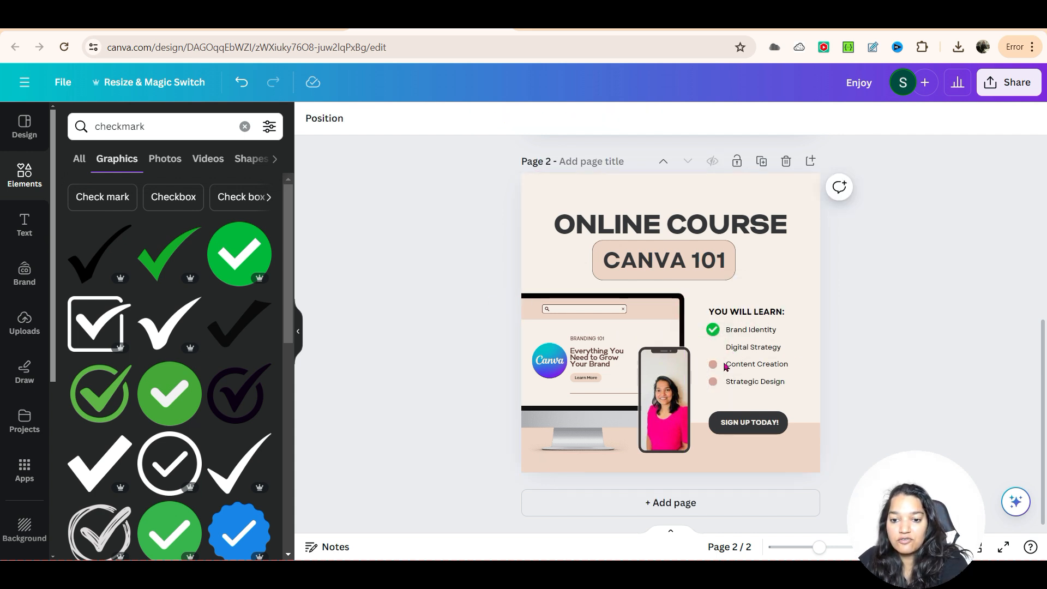
{"action": "left_click", "coordinate": [713, 365]}
{"action": "key", "text": "Delete"}
{"action": "left_click", "coordinate": [713, 381]}
{"action": "key", "text": "Delete"}
Step: Copy the green checkmark from Brand Identity and place a copy beside Digital Strategy, Content Creation and Strategic Design
{"action": "left_click", "coordinate": [716, 333]}
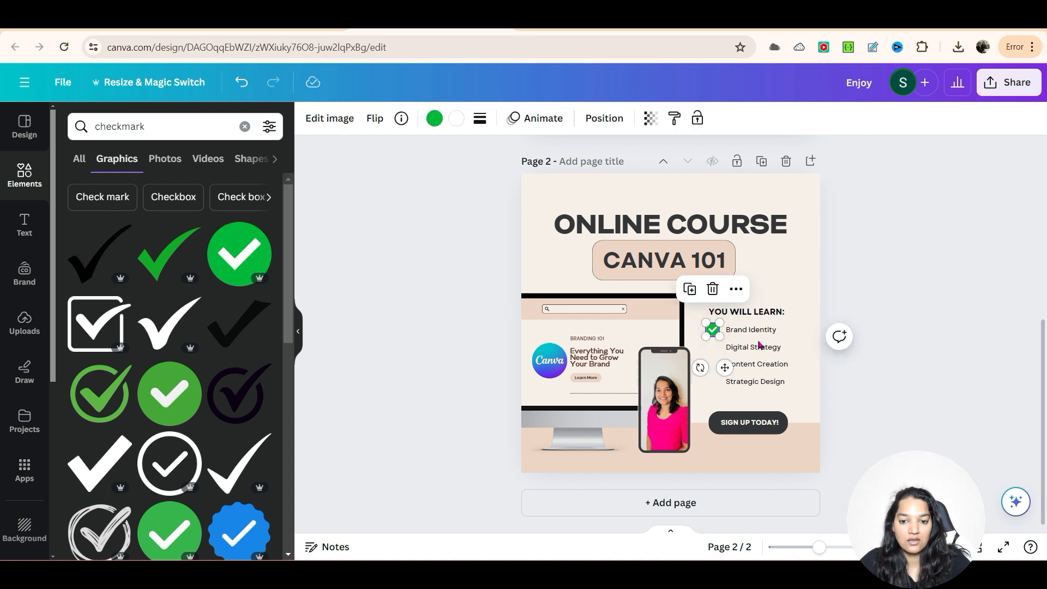
{"action": "mouse_move", "coordinate": [713, 330]}
{"action": "left_mouse_down"}
{"action": "mouse_move", "coordinate": [728, 353]}
{"action": "mouse_move", "coordinate": [717, 334]}
{"action": "mouse_move", "coordinate": [711, 349]}
{"action": "left_mouse_up"}
{"action": "left_click", "coordinate": [719, 361]}
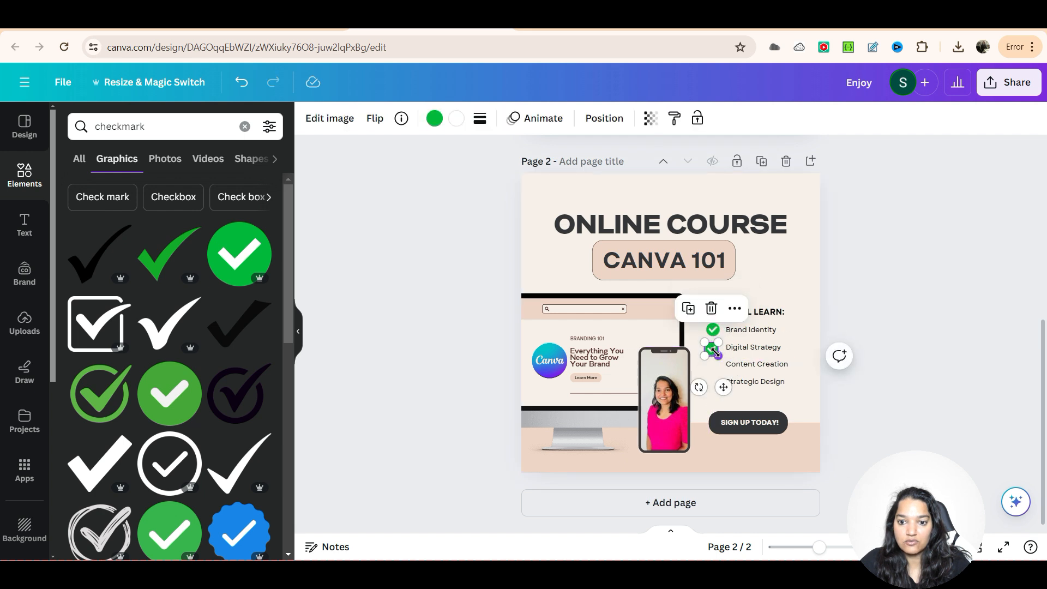
{"action": "left_click", "coordinate": [713, 370]}
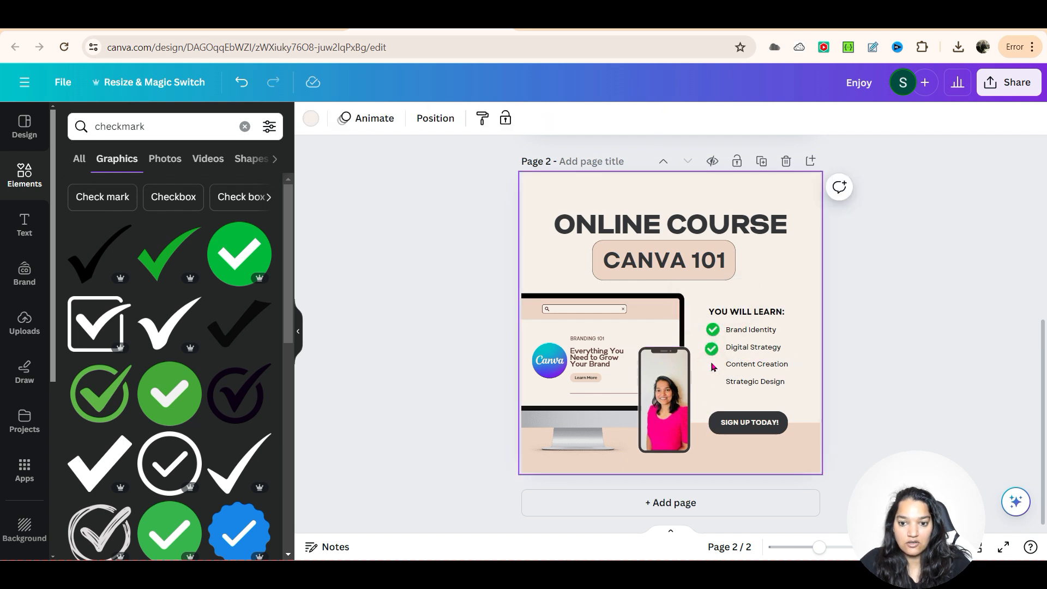
{"action": "left_click", "coordinate": [713, 370]}
{"action": "left_click_drag", "start_coordinate": [715, 335], "coordinate": [712, 366]}
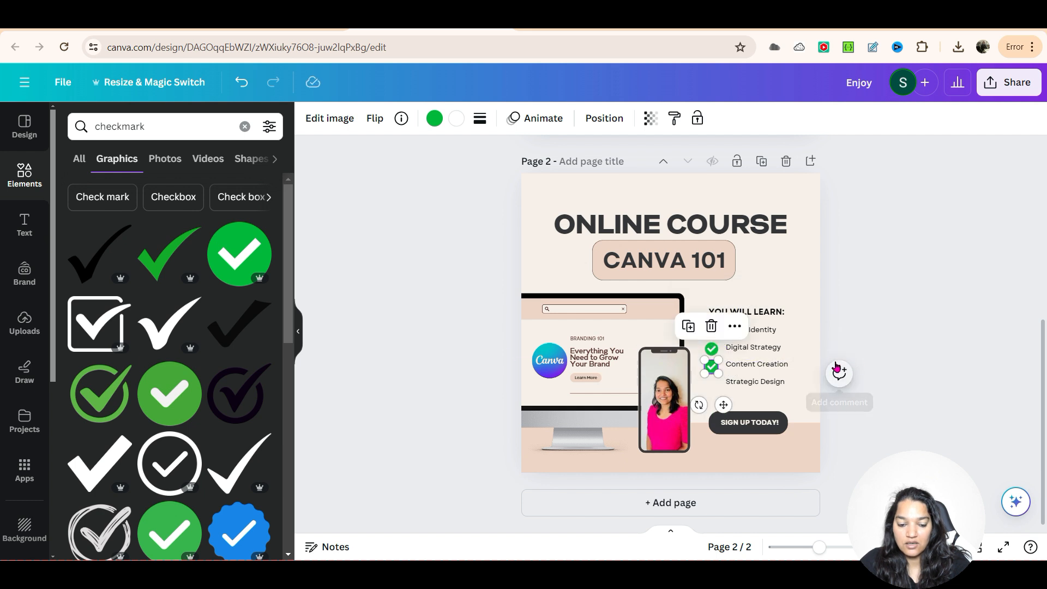
{"action": "key", "text": "ctrl+v"}
{"action": "left_click_drag", "start_coordinate": [720, 337], "coordinate": [717, 393]}
{"action": "left_click", "coordinate": [829, 357]}
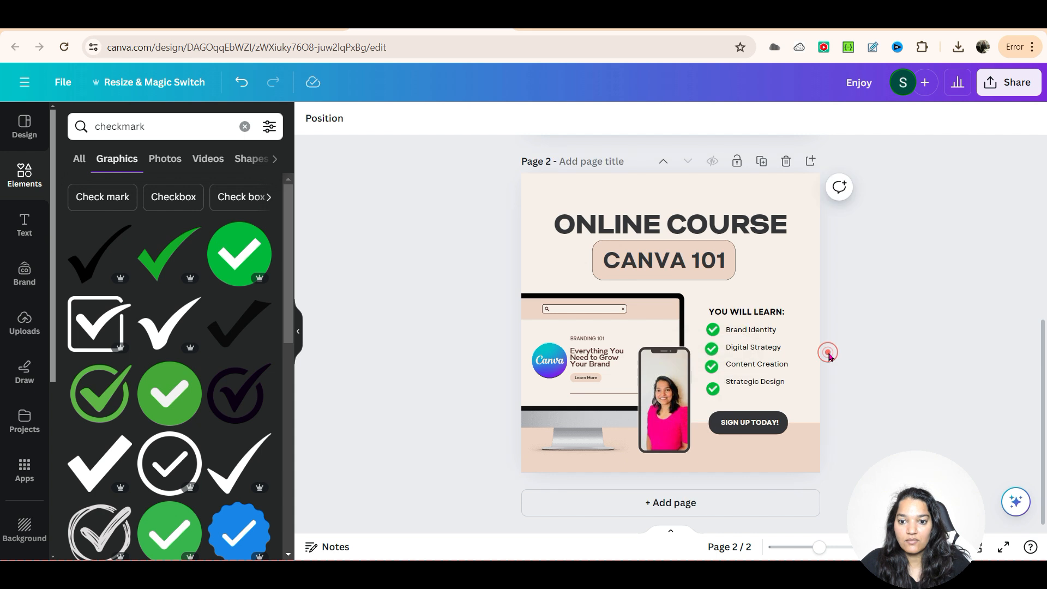
Step: Align the green checkmarks in one column, each level with its line in the YOU WILL LEARN list
{"action": "left_click", "coordinate": [744, 387]}
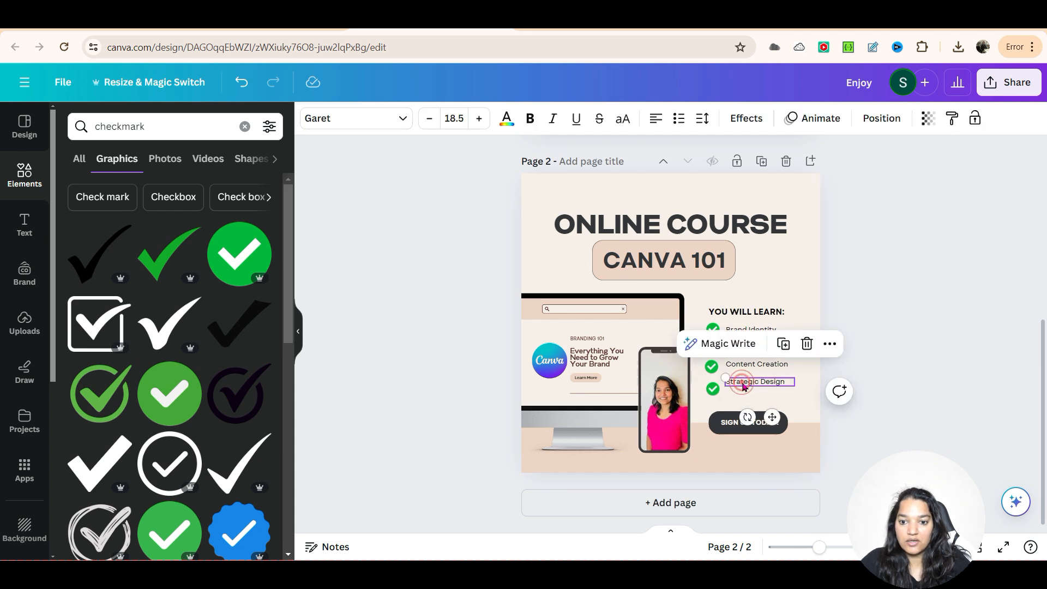
{"action": "left_click_drag", "start_coordinate": [713, 389], "coordinate": [712, 384]}
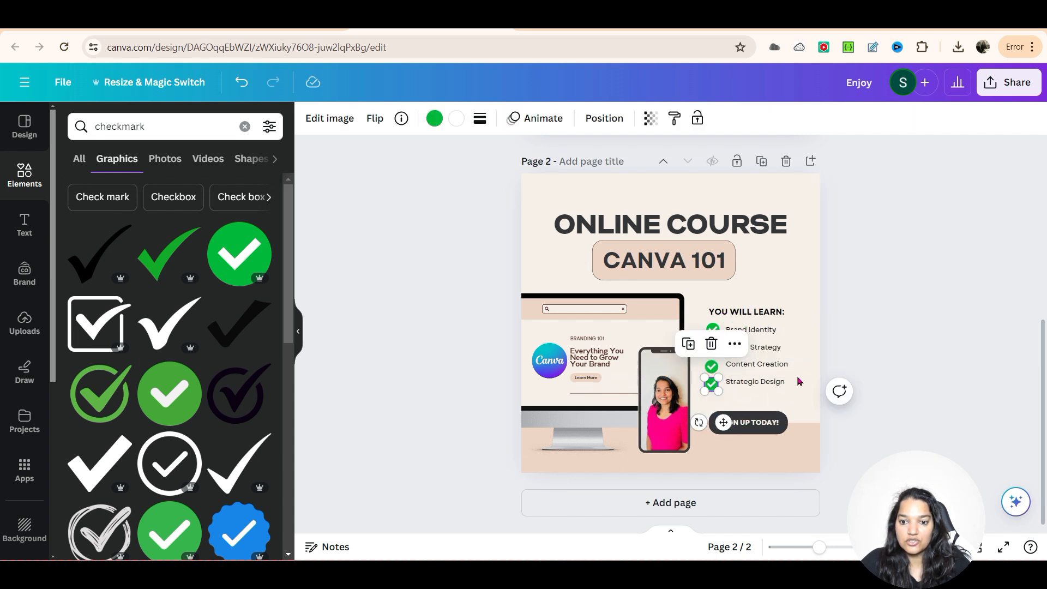
{"action": "left_click", "coordinate": [810, 373]}
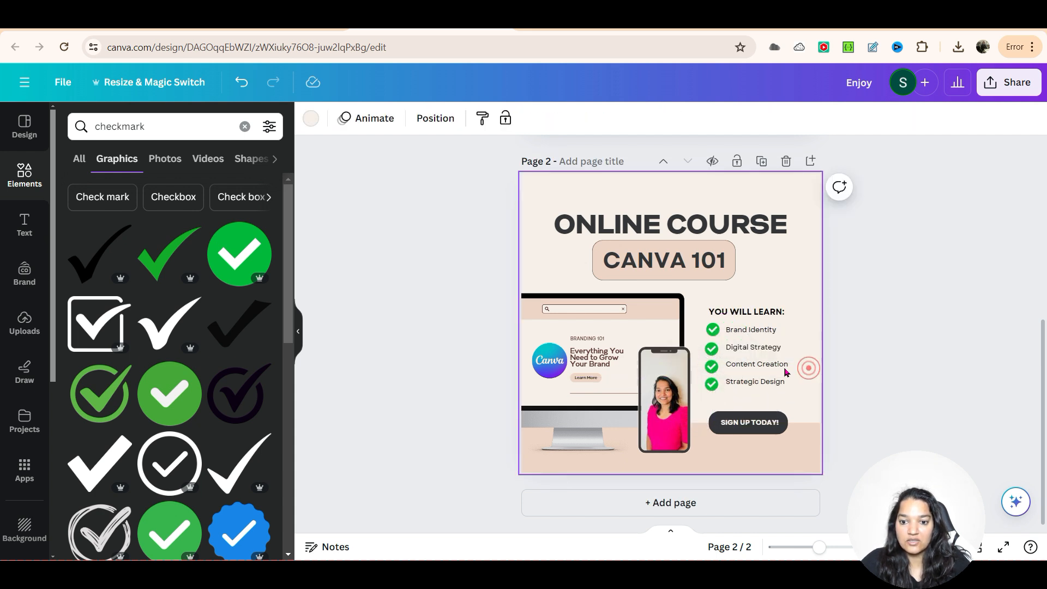
{"action": "left_click", "coordinate": [714, 352]}
{"action": "left_click_drag", "start_coordinate": [714, 352], "coordinate": [718, 352]}
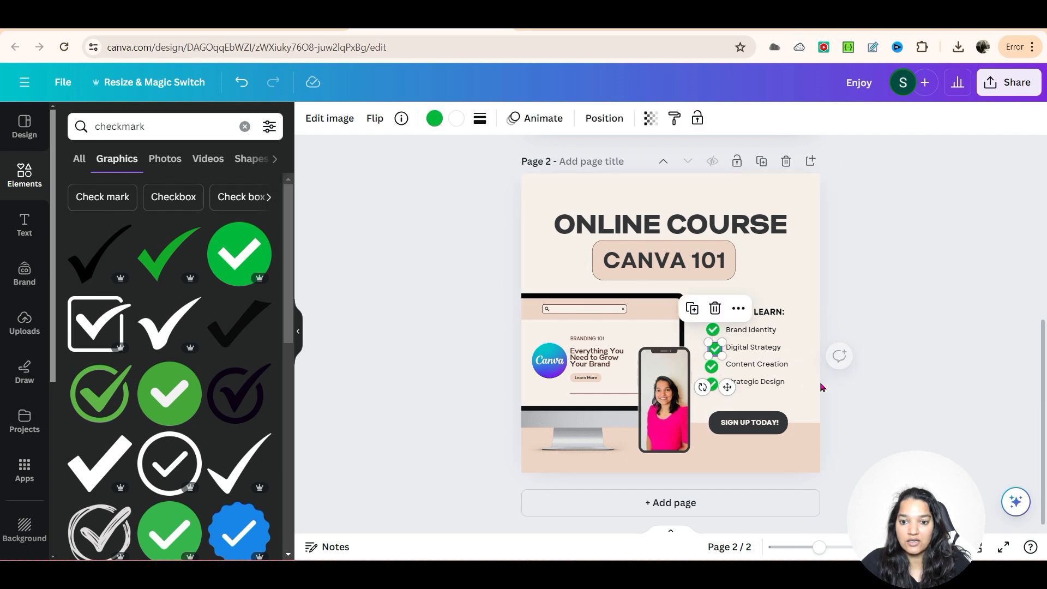
{"action": "left_click", "coordinate": [724, 329]}
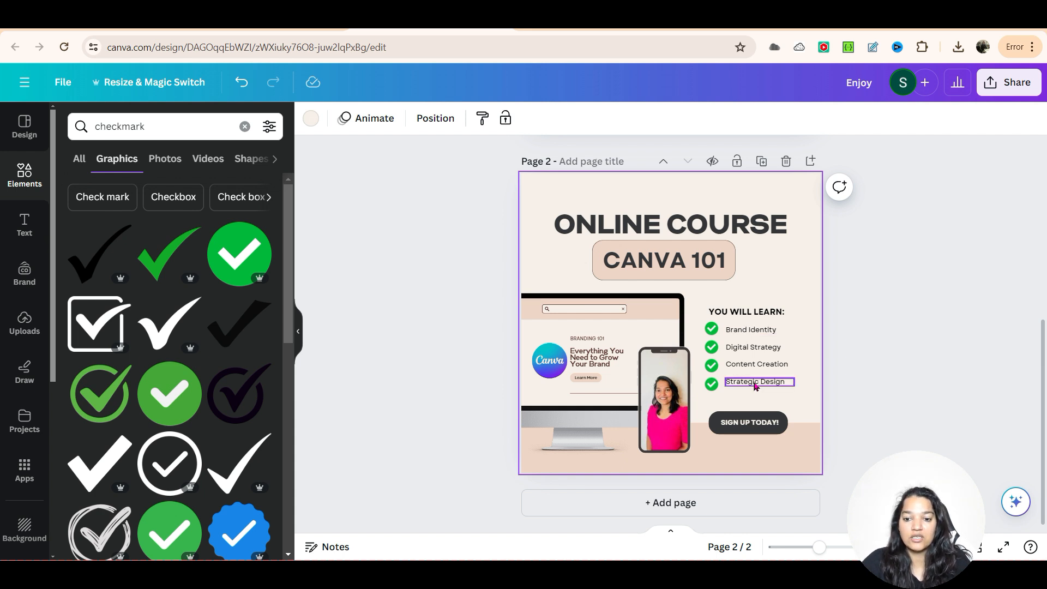
Step: Delete the SIGN UP TODAY! text, its dark button shape and the peach band along the page's lower edge
{"action": "left_click", "coordinate": [751, 424]}
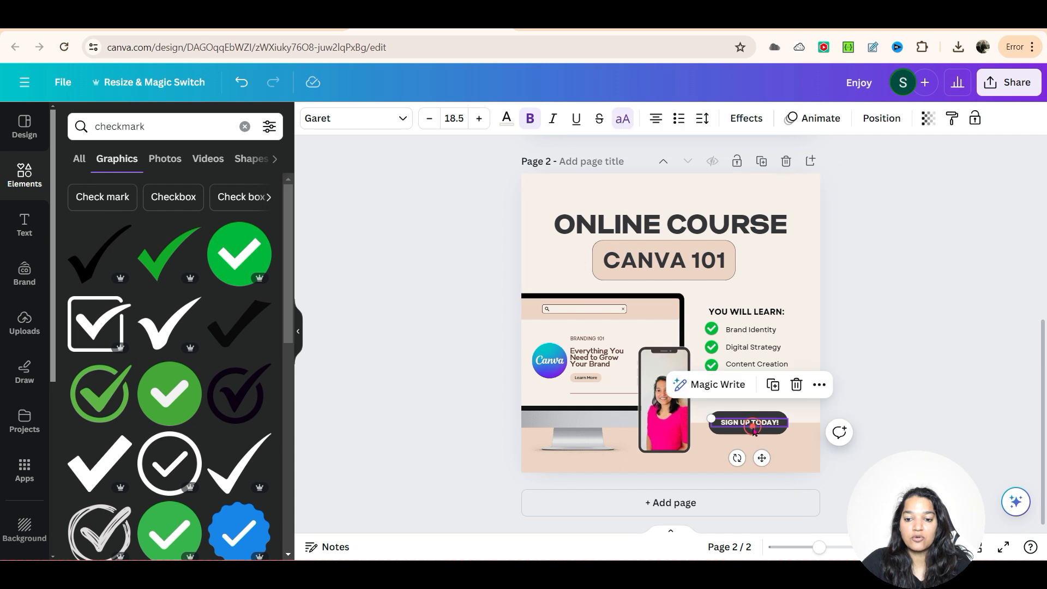
{"action": "left_click", "coordinate": [911, 386]}
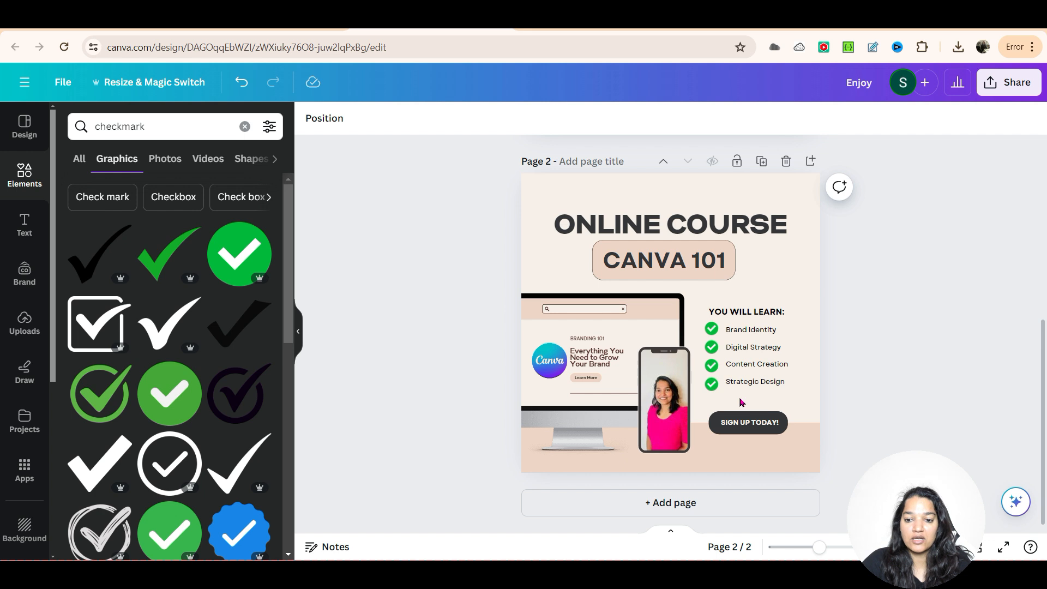
{"action": "left_click", "coordinate": [796, 438]}
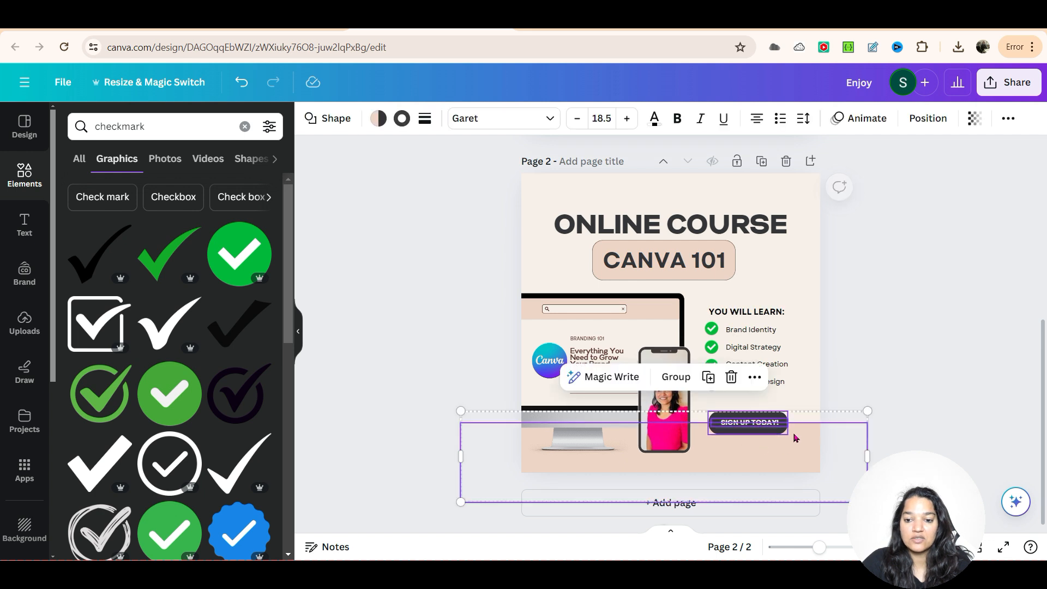
{"action": "left_click", "coordinate": [731, 377]}
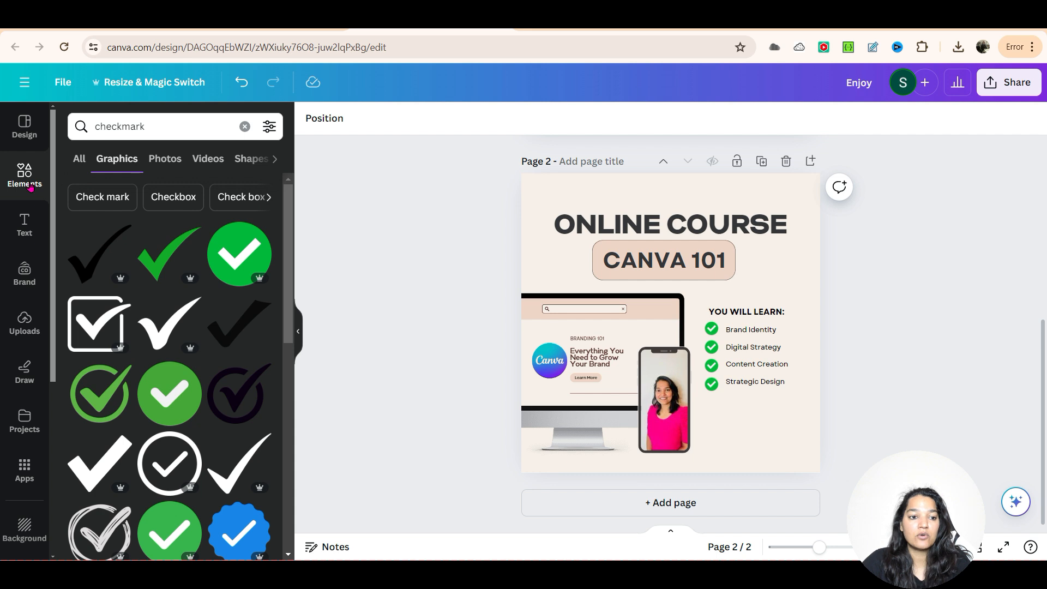
Step: Search the Canva apps for "qr code" and open the QR code app with its URL entry active
{"action": "left_click", "coordinate": [20, 465]}
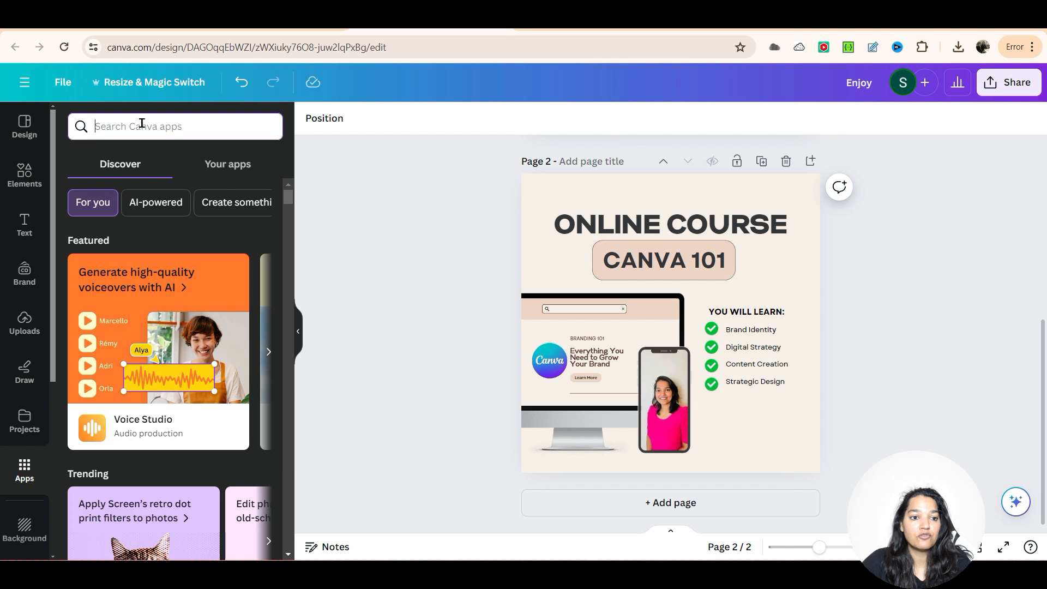
{"action": "type", "text": "qr code"}
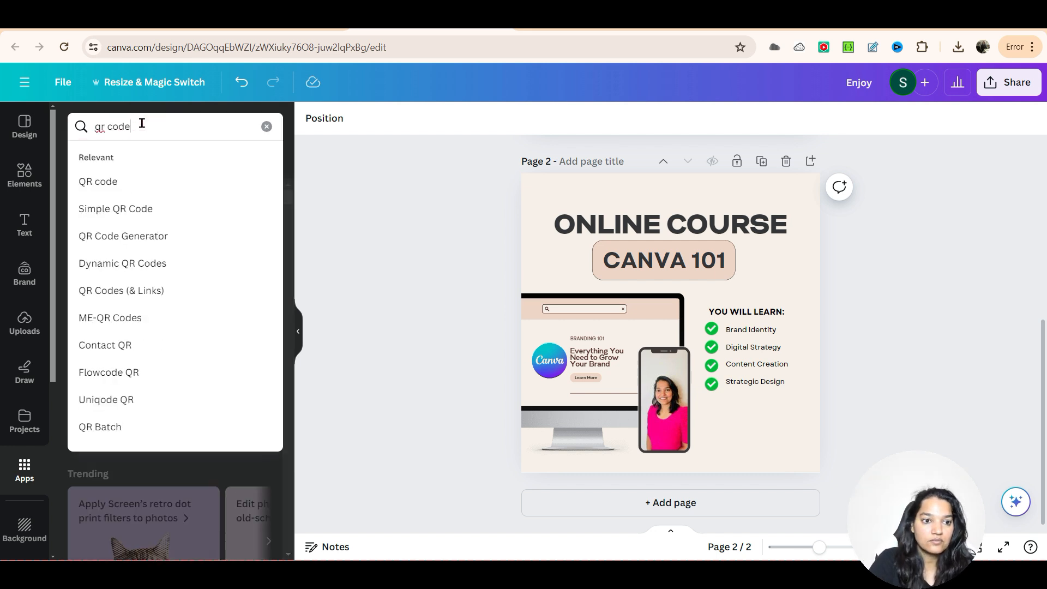
{"action": "key", "text": "Return"}
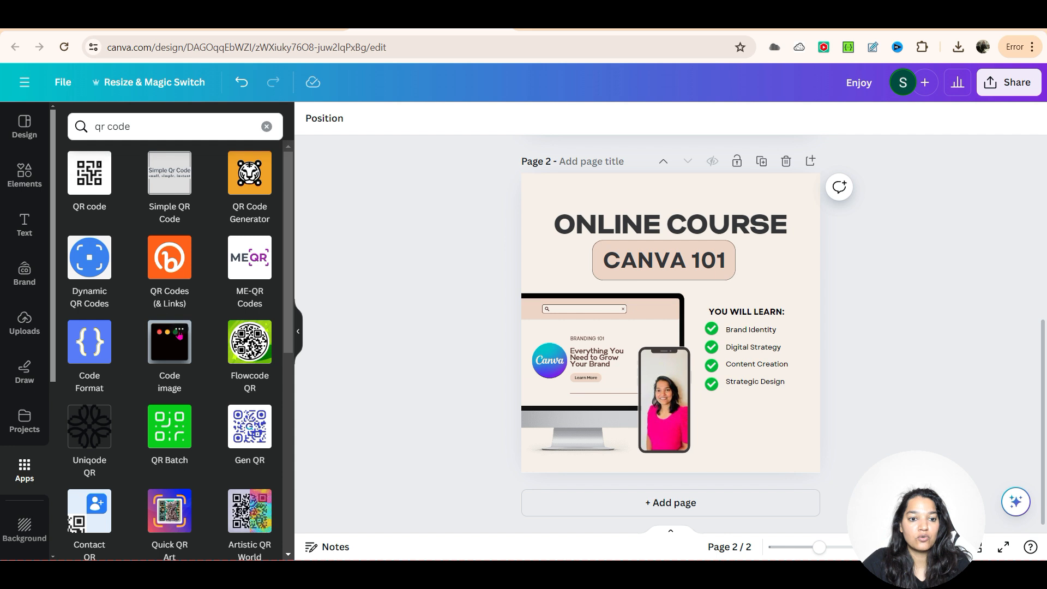
{"action": "left_click", "coordinate": [93, 185]}
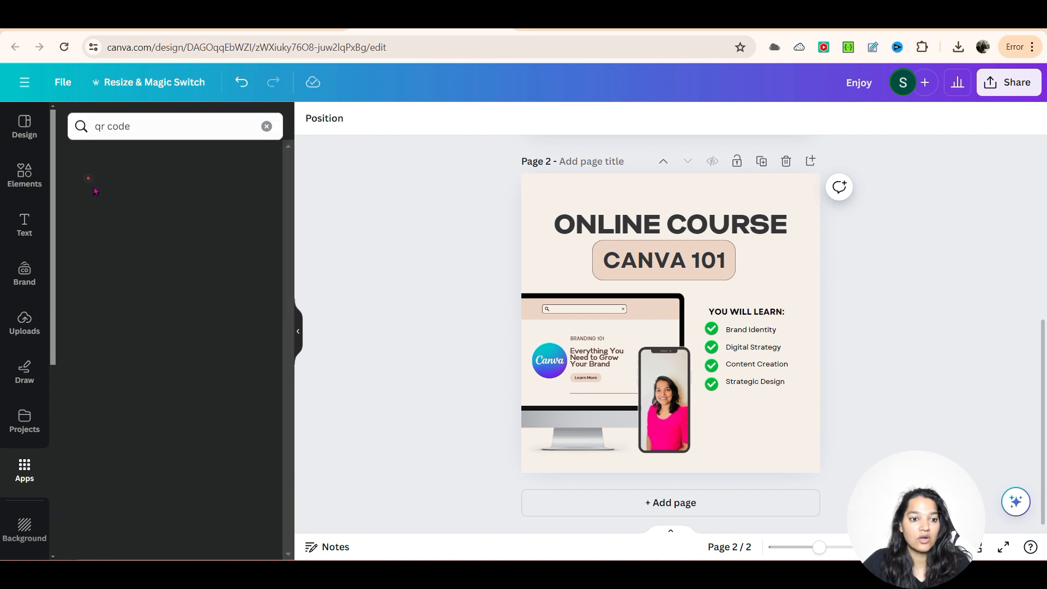
{"action": "left_click", "coordinate": [89, 223]}
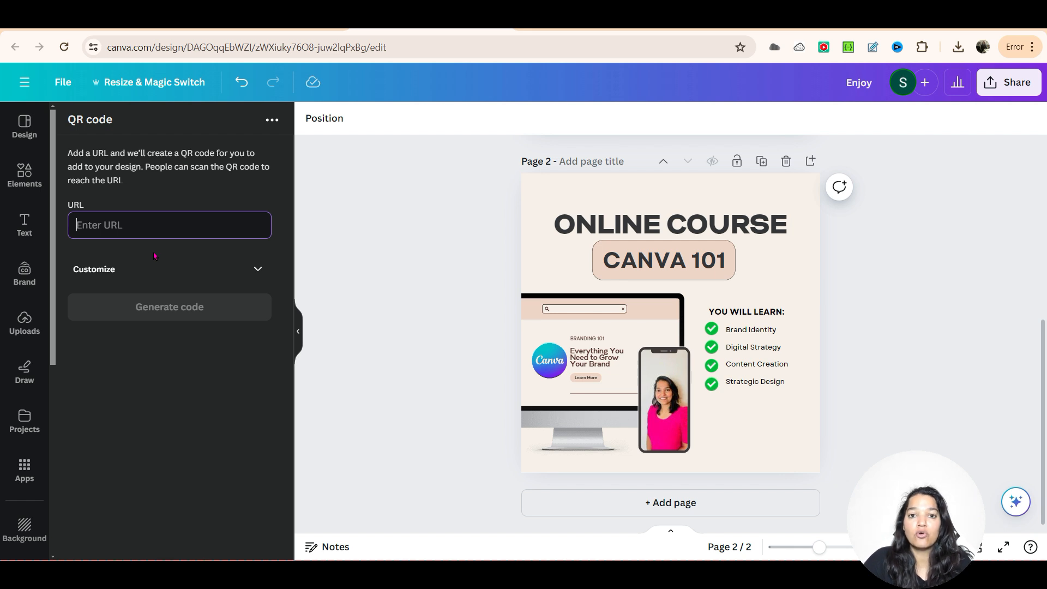
Step: Generate a QR code for the URL google.com on the CANVA 101 page
{"action": "type", "text": "go"}
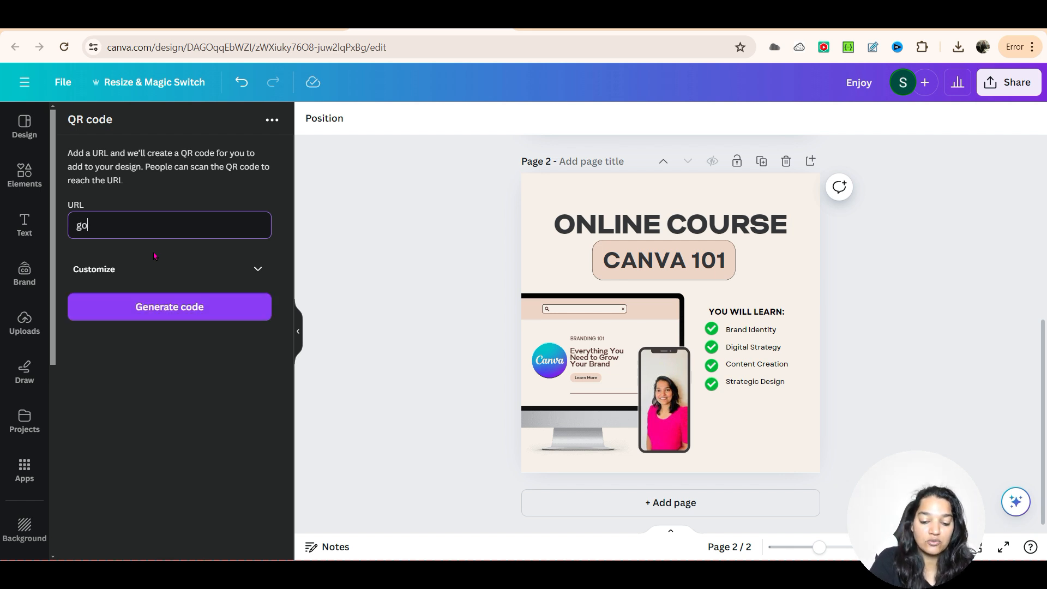
{"action": "type", "text": "ogle.com"}
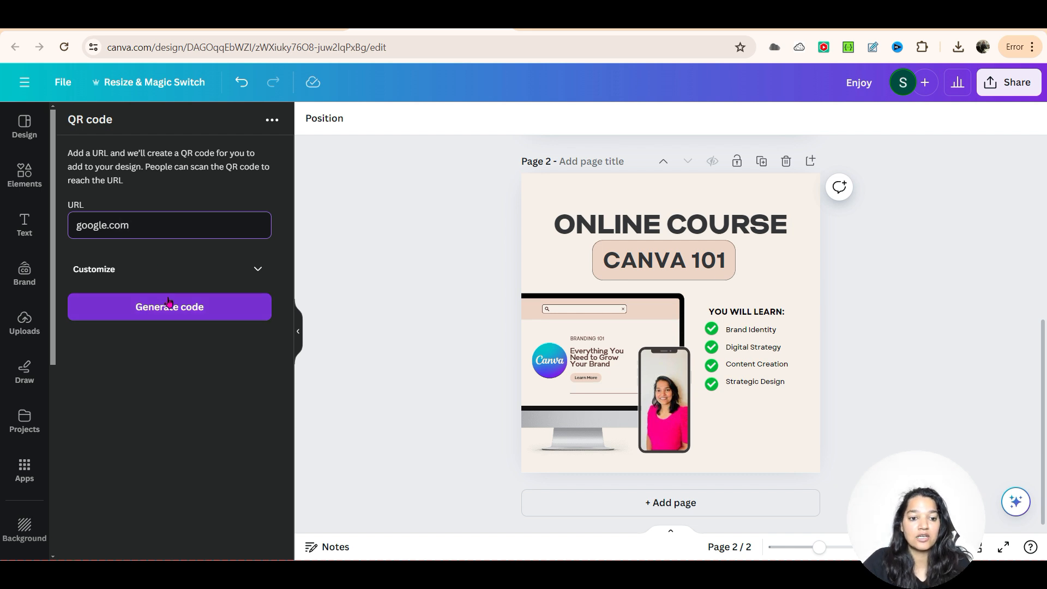
{"action": "left_click", "coordinate": [169, 303]}
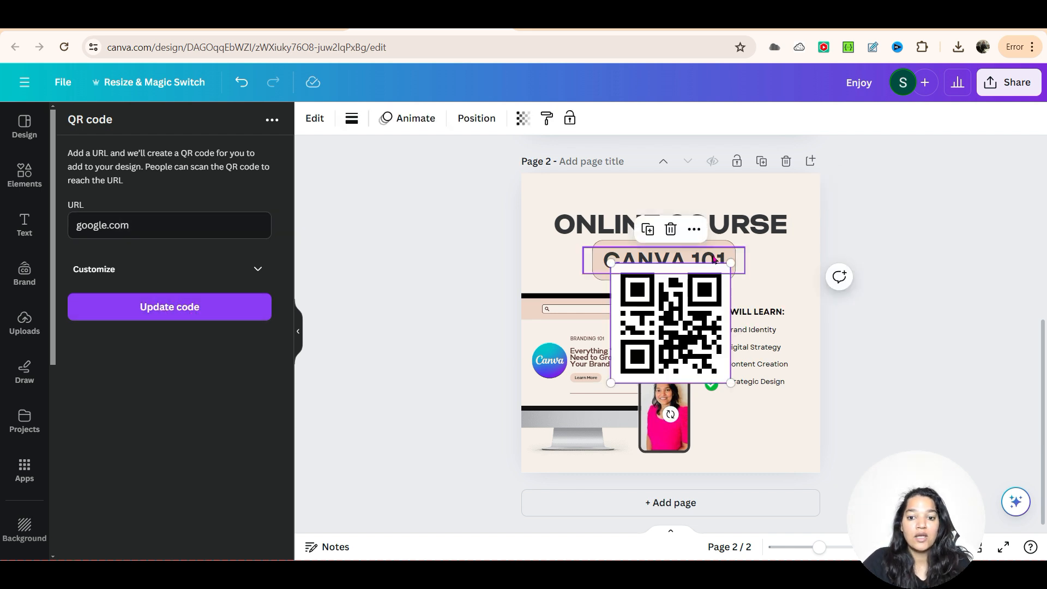
Step: Shrink the QR code to about half its size and place it below the YOU WILL LEARN list, clear of the phone
{"action": "left_click_drag", "start_coordinate": [610, 261], "coordinate": [674, 326]}
{"action": "left_click_drag", "start_coordinate": [705, 378], "coordinate": [755, 450]}
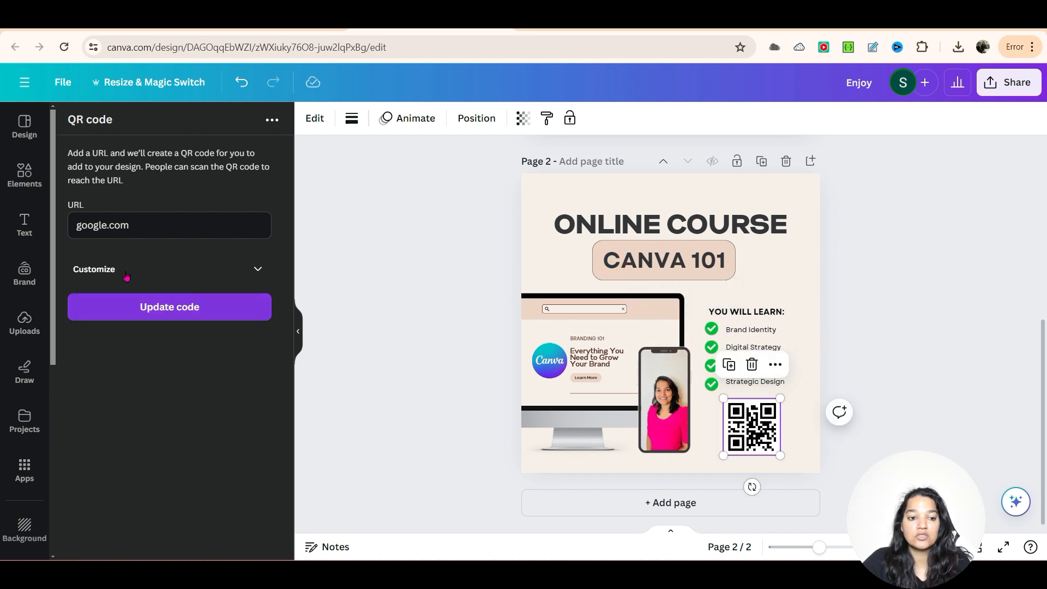
{"action": "left_click", "coordinate": [825, 436]}
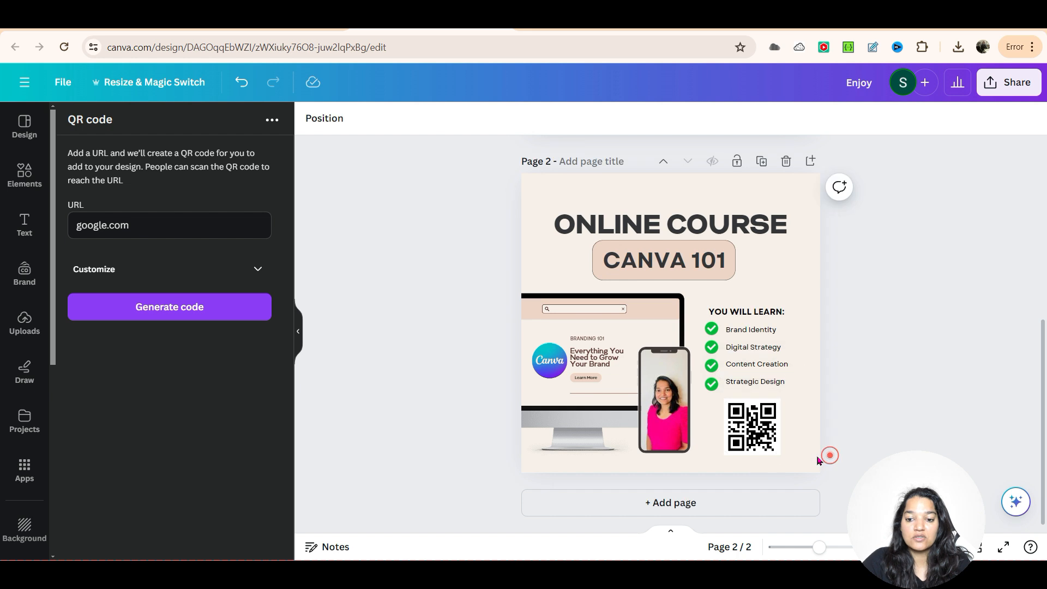
{"action": "left_click_drag", "start_coordinate": [745, 421], "coordinate": [752, 421]}
{"action": "left_click", "coordinate": [833, 450]}
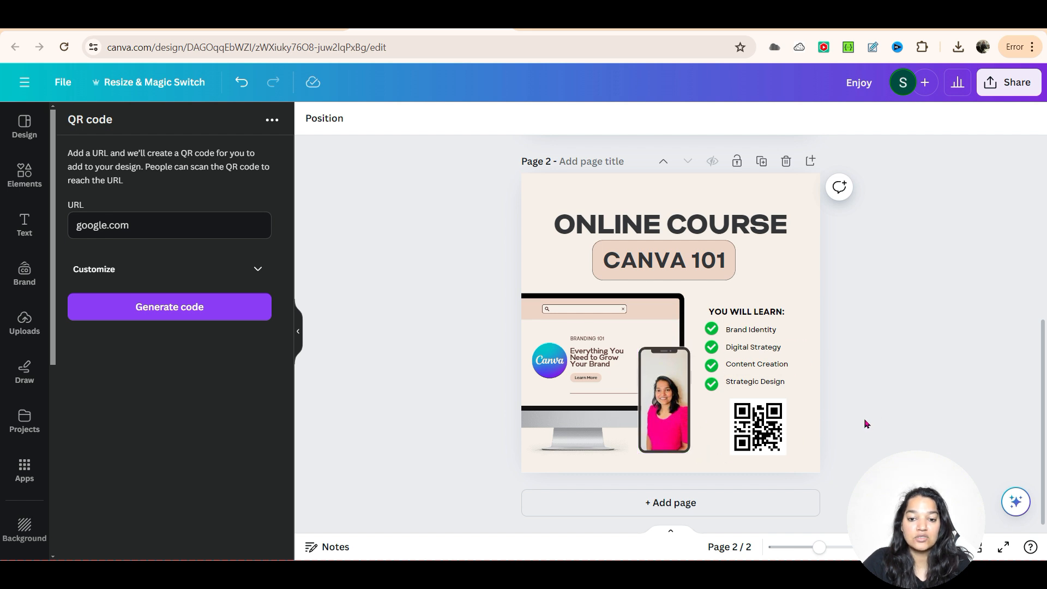
Step: Search the graphic elements for "arrow"
{"action": "left_click", "coordinate": [23, 180]}
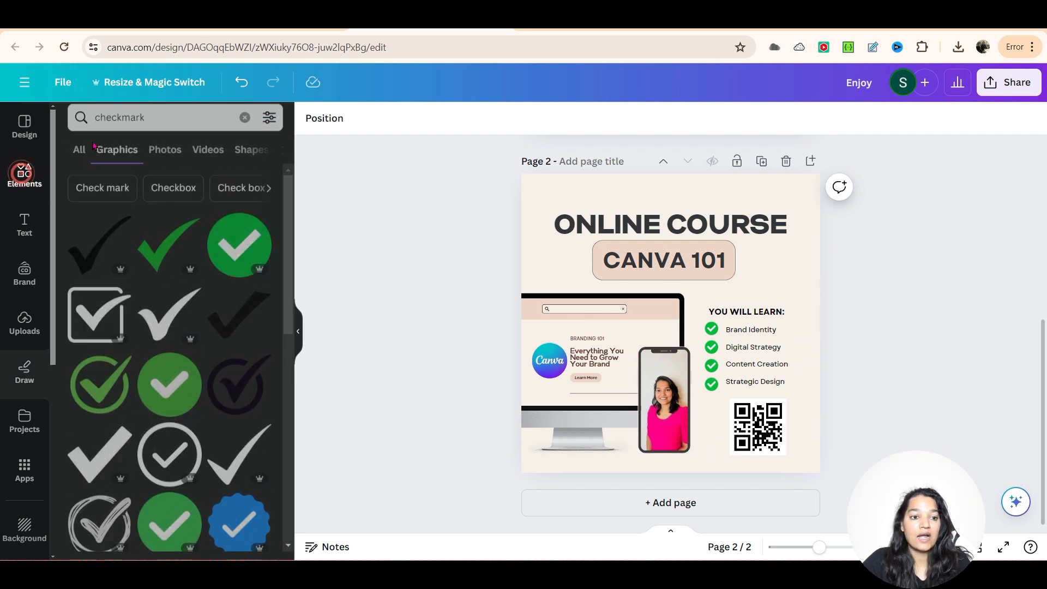
{"action": "left_click", "coordinate": [111, 131]}
{"action": "key", "text": "ctrl+a"}
{"action": "type", "text": "arr"}
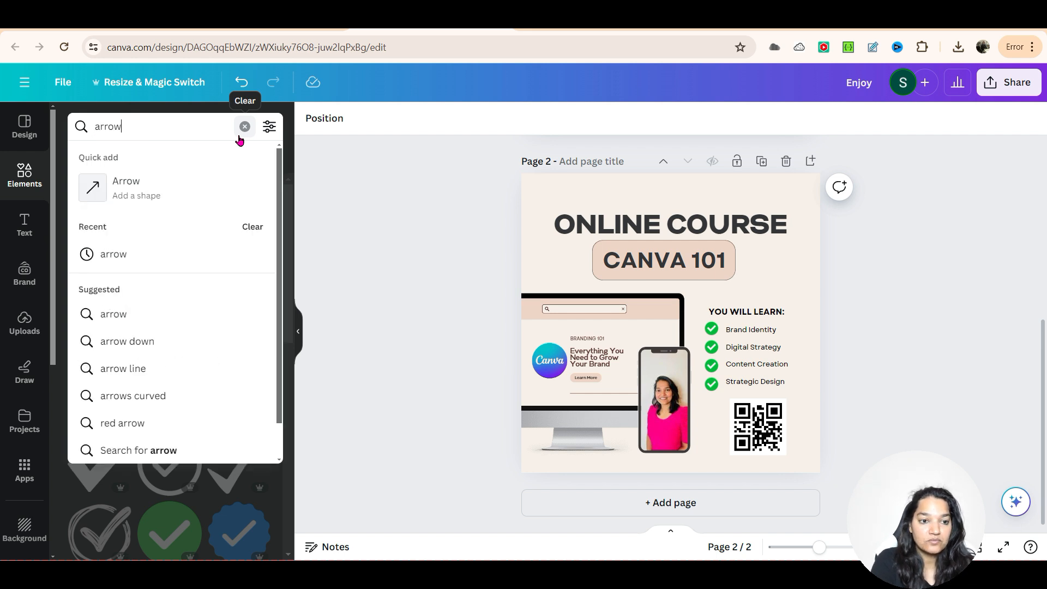
{"action": "type", "text": "ow"}
{"action": "key", "text": "Return"}
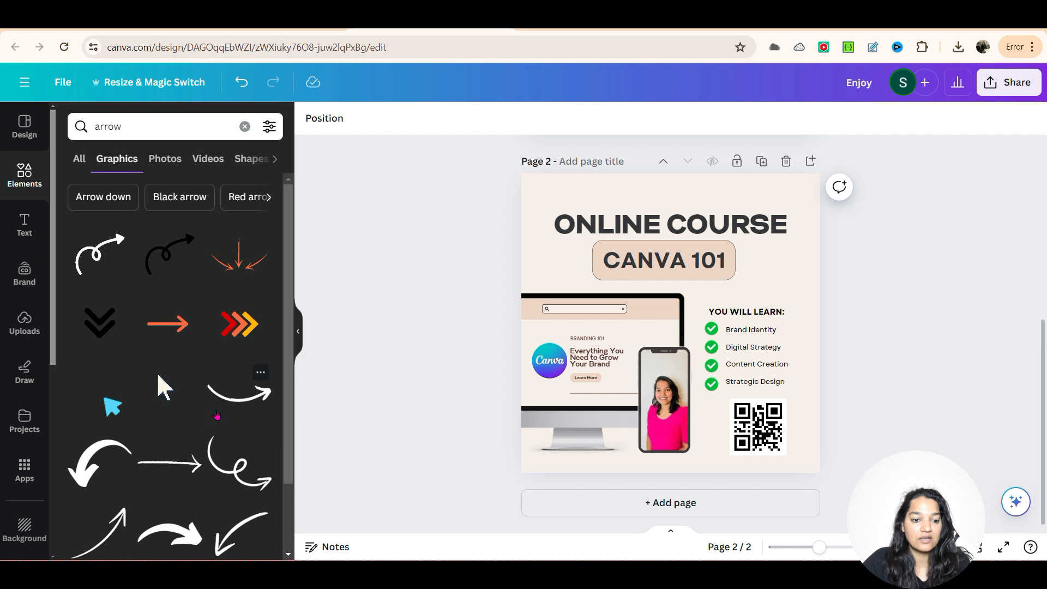
Step: Add the thick white curved arrow, shrunk to fit between the phone and the QR code and pointing at the code
{"action": "scroll", "coordinate": [217, 416], "scroll_direction": "down", "scroll_amount": 2}
{"action": "left_click_drag", "start_coordinate": [163, 459], "coordinate": [677, 412]}
{"action": "left_click_drag", "start_coordinate": [765, 425], "coordinate": [708, 395]}
{"action": "mouse_move", "coordinate": [727, 408]}
{"action": "left_mouse_down"}
{"action": "mouse_move", "coordinate": [728, 423]}
{"action": "mouse_move", "coordinate": [751, 430]}
{"action": "mouse_move", "coordinate": [731, 424]}
{"action": "left_mouse_up"}
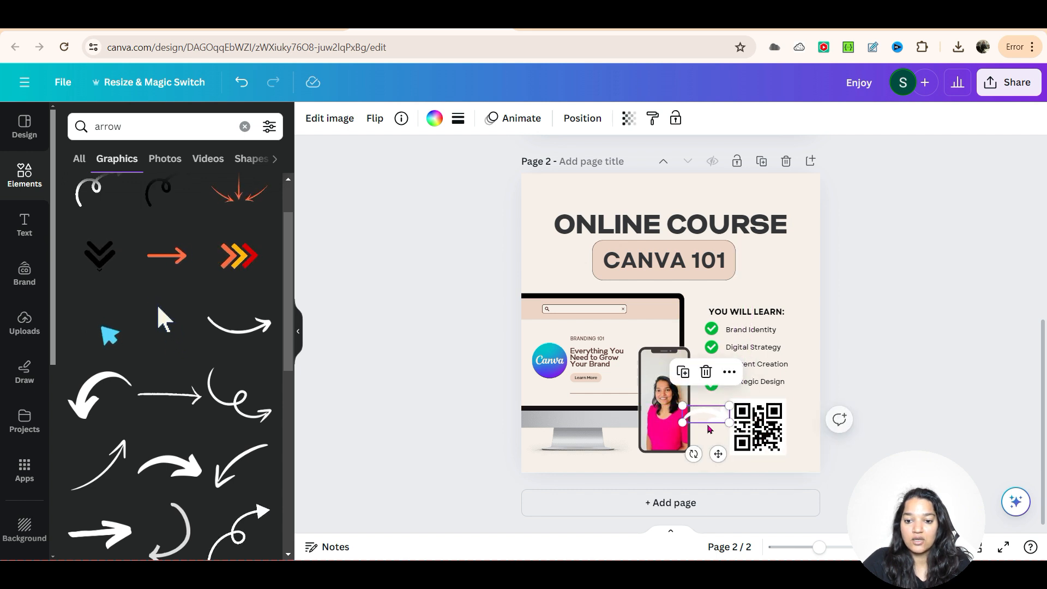
Step: Recolour the curved arrow with the Brand Kit's turquoise and shrink it slightly so it clears the phone
{"action": "left_click", "coordinate": [329, 115]}
{"action": "left_click", "coordinate": [329, 116]}
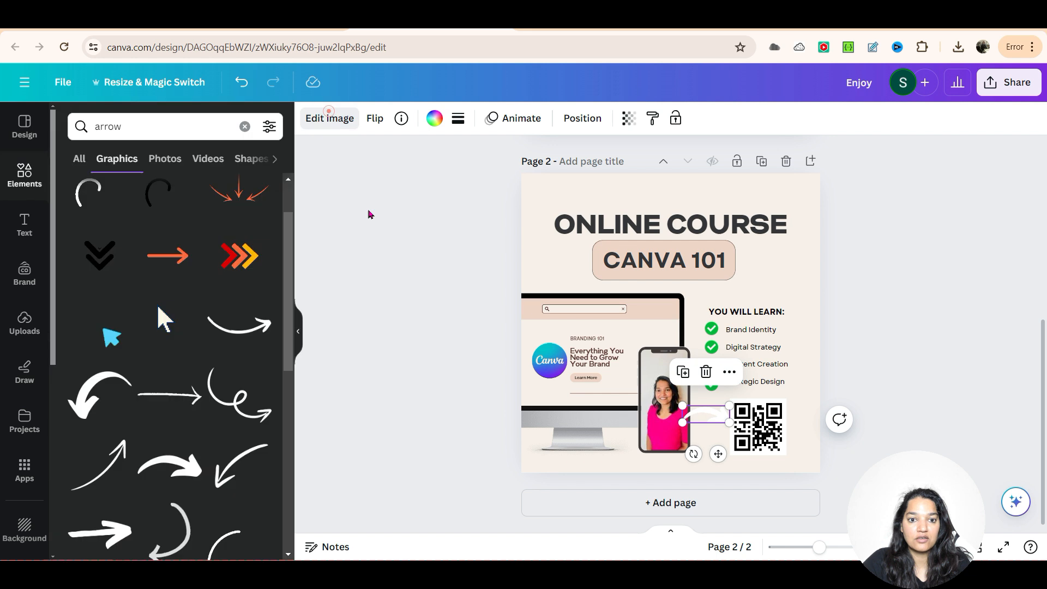
{"action": "left_click", "coordinate": [368, 210]}
{"action": "left_click", "coordinate": [718, 416]}
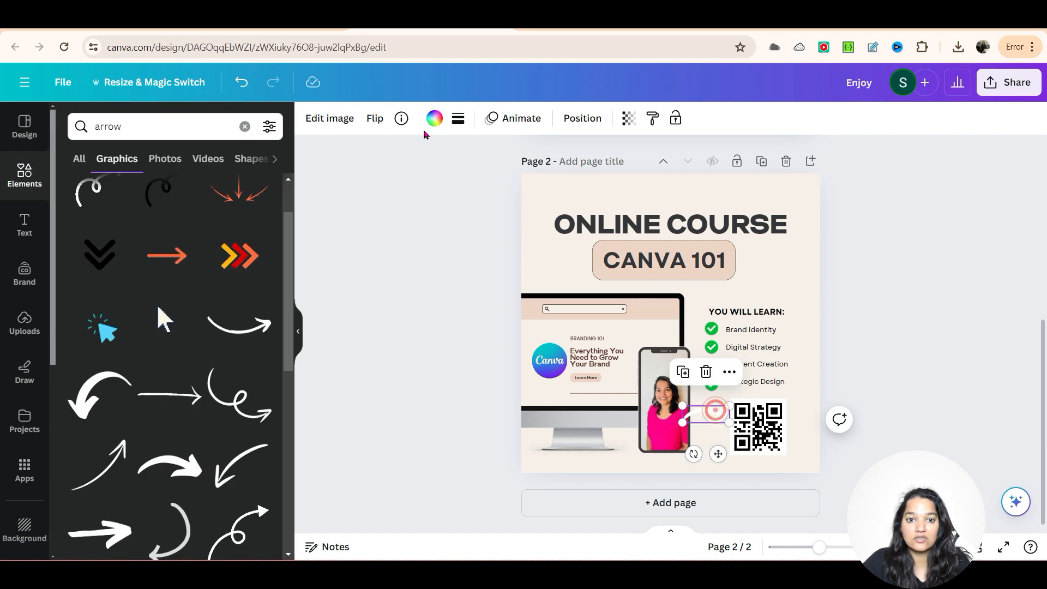
{"action": "left_click", "coordinate": [435, 118]}
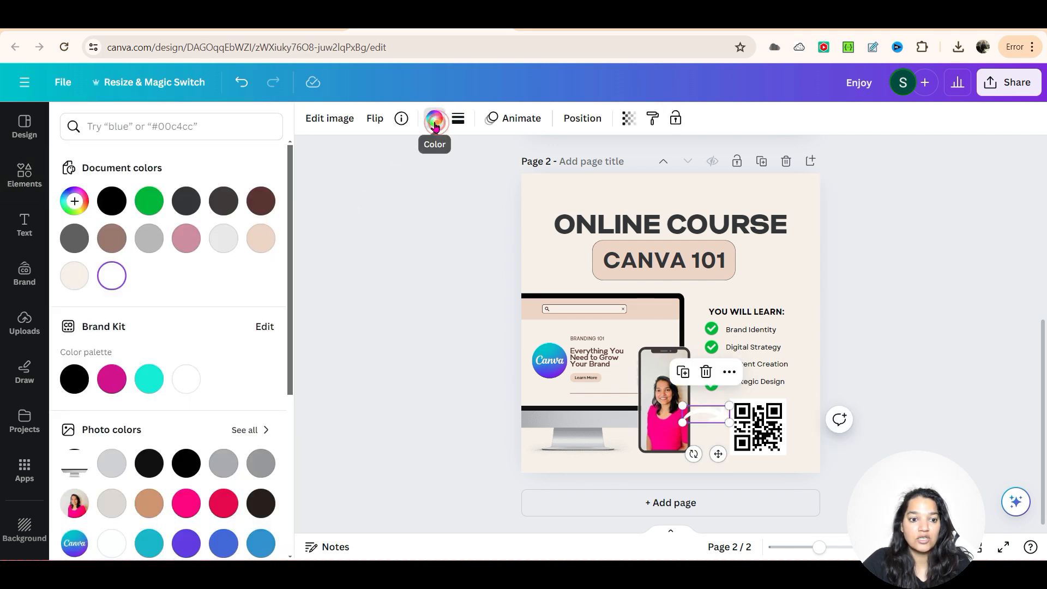
{"action": "left_click", "coordinate": [150, 381]}
{"action": "key", "text": "Escape"}
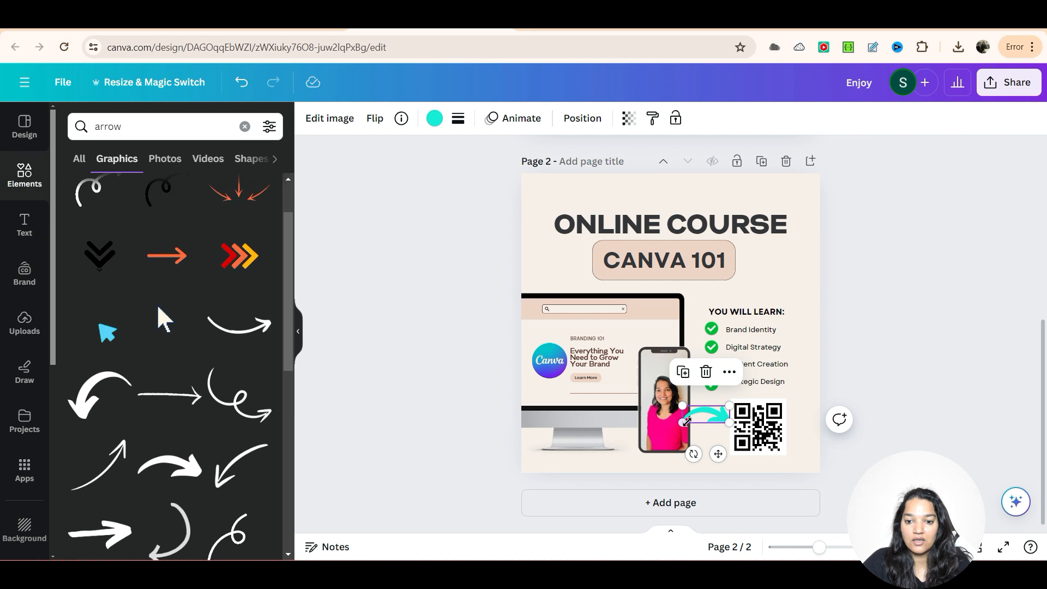
{"action": "left_click_drag", "start_coordinate": [687, 421], "coordinate": [696, 419]}
{"action": "left_click", "coordinate": [916, 417]}
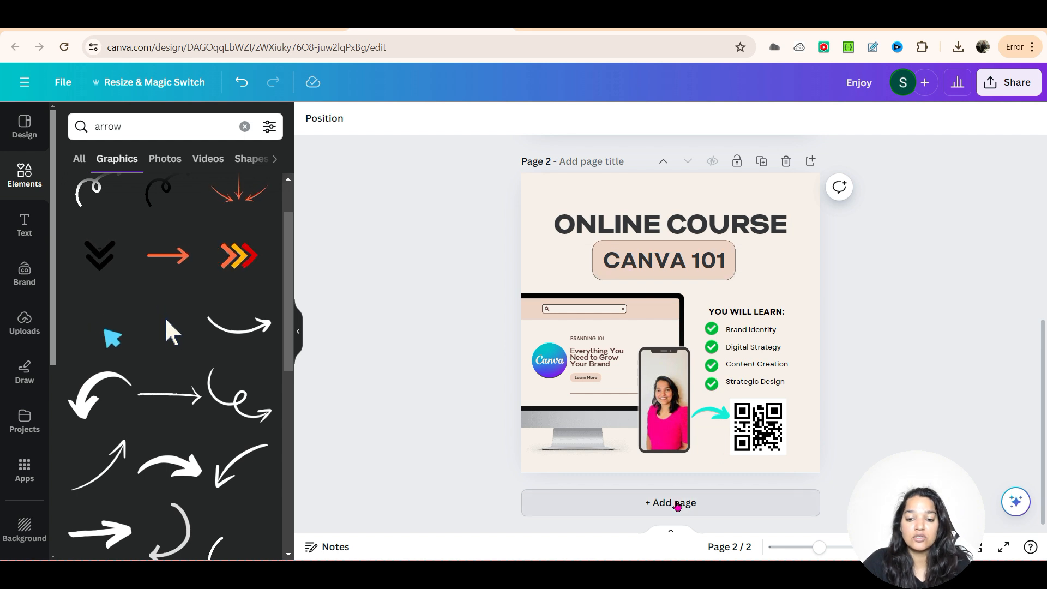
Step: Add a third page and set its background colour to white
{"action": "left_click", "coordinate": [799, 501]}
{"action": "left_click", "coordinate": [614, 274]}
{"action": "left_click", "coordinate": [310, 118]}
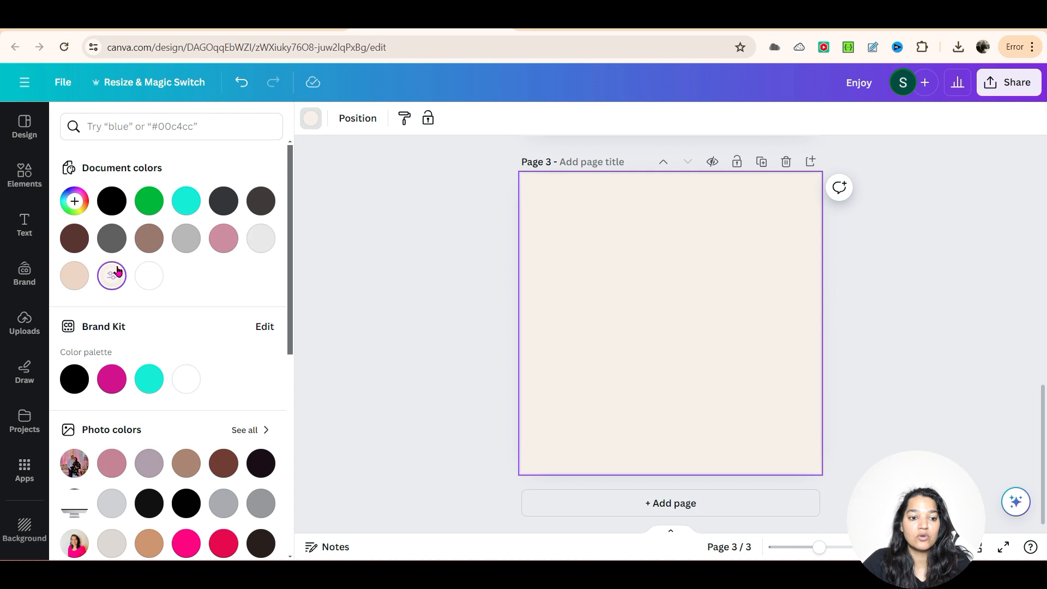
{"action": "left_click", "coordinate": [199, 383]}
{"action": "left_click", "coordinate": [427, 313]}
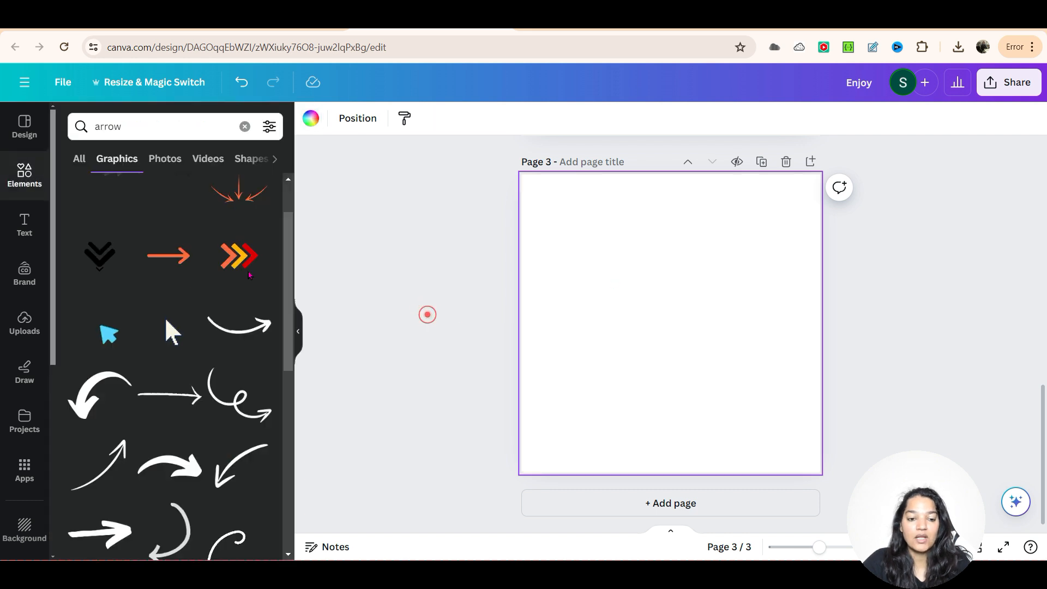
Step: Add a fourth page and apply the blue and pink Positive Thinking Online Webinar template to it
{"action": "left_click", "coordinate": [24, 134]}
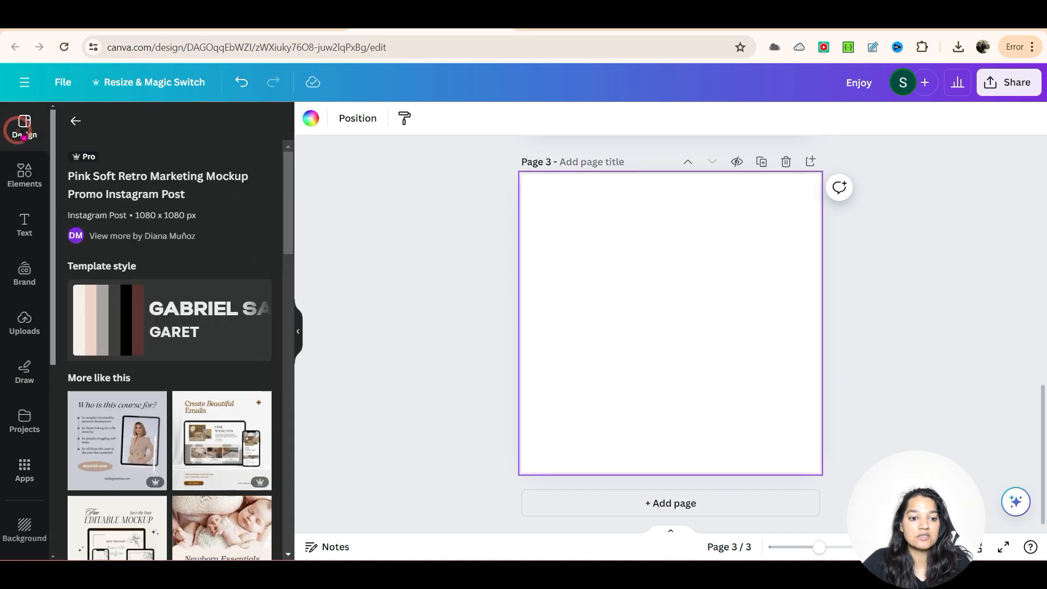
{"action": "scroll", "coordinate": [263, 446], "scroll_direction": "down", "scroll_amount": 8}
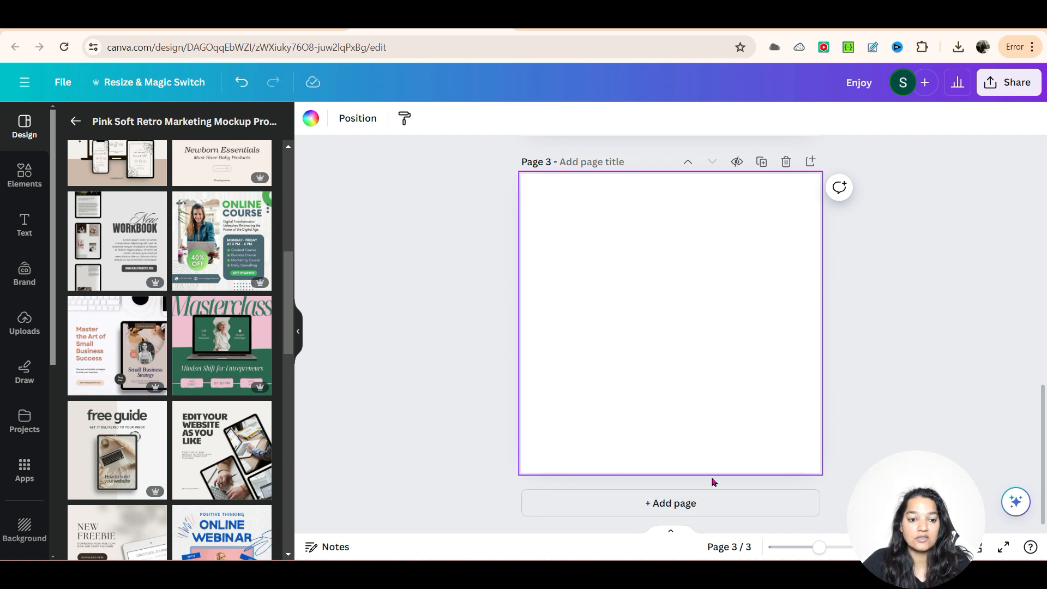
{"action": "left_click", "coordinate": [664, 504]}
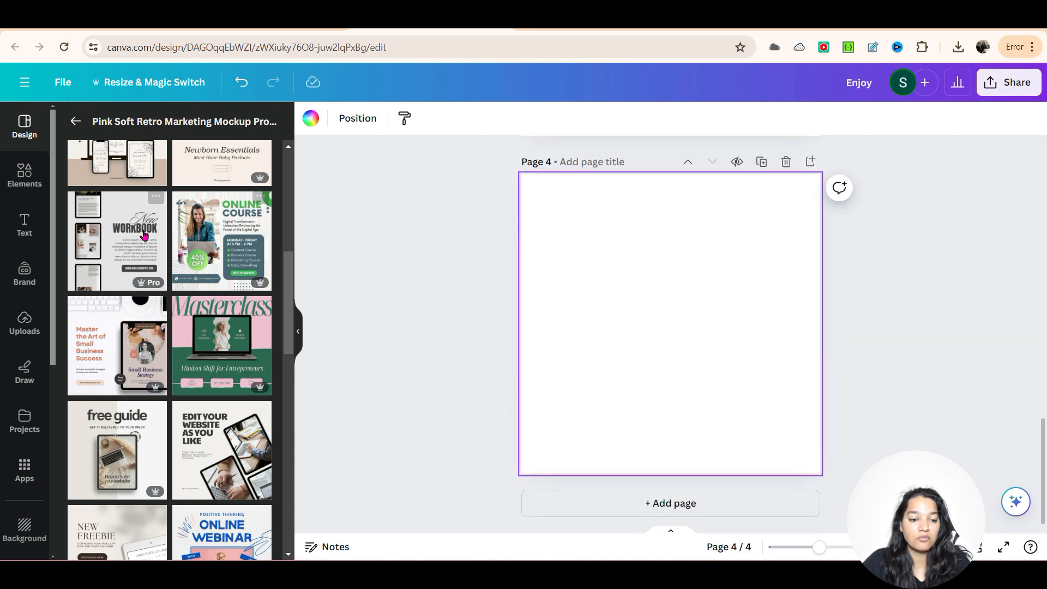
{"action": "scroll", "coordinate": [217, 414], "scroll_direction": "down", "scroll_amount": 3}
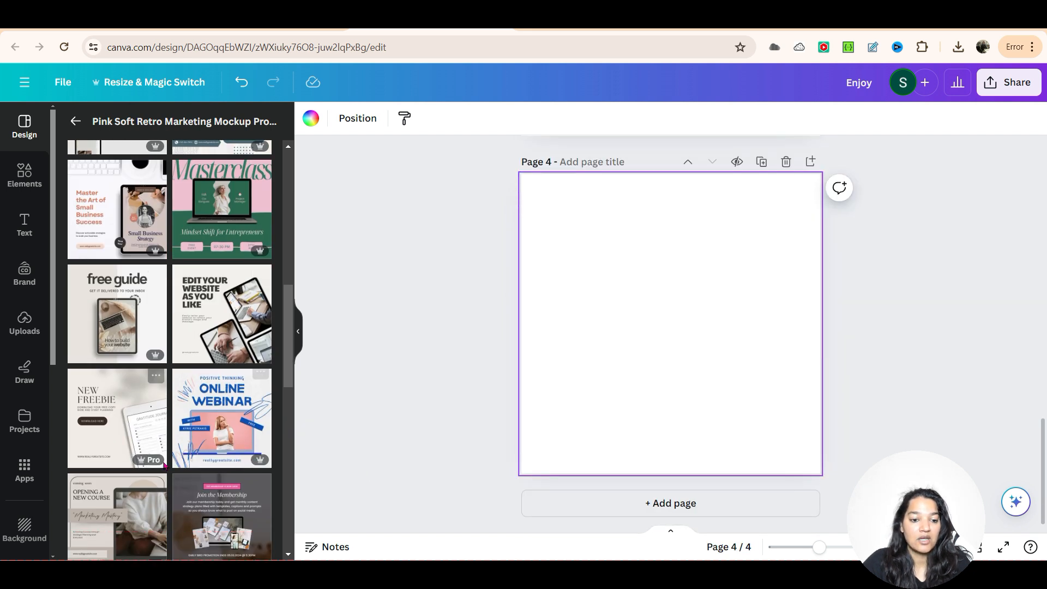
{"action": "left_click", "coordinate": [206, 440]}
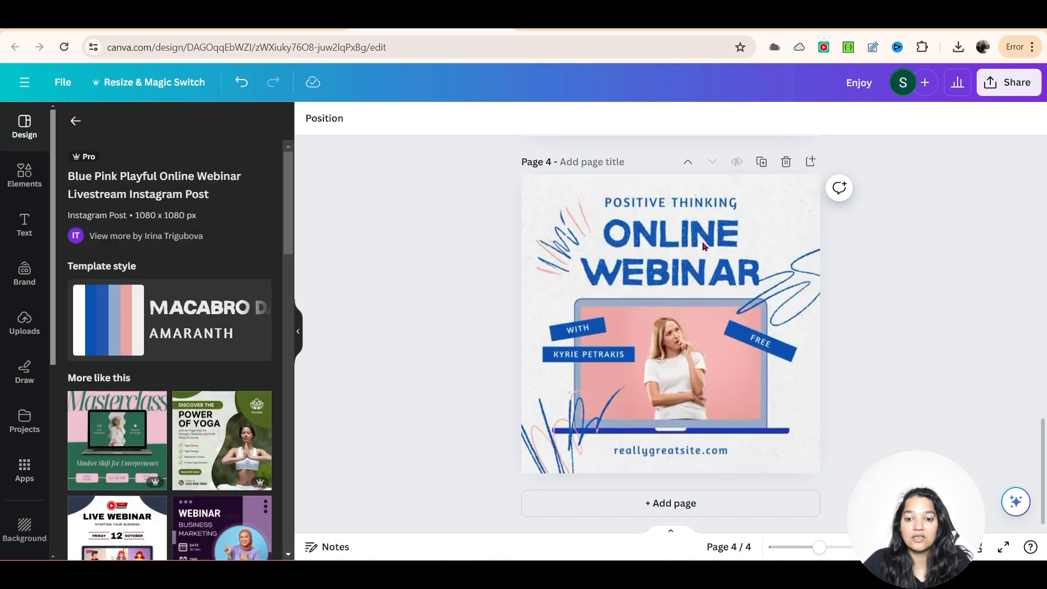
Step: Duplicate the ONLINE WEBINAR heading on page 4 and move the copy to the upper part of blank page 3
{"action": "left_click", "coordinate": [728, 267]}
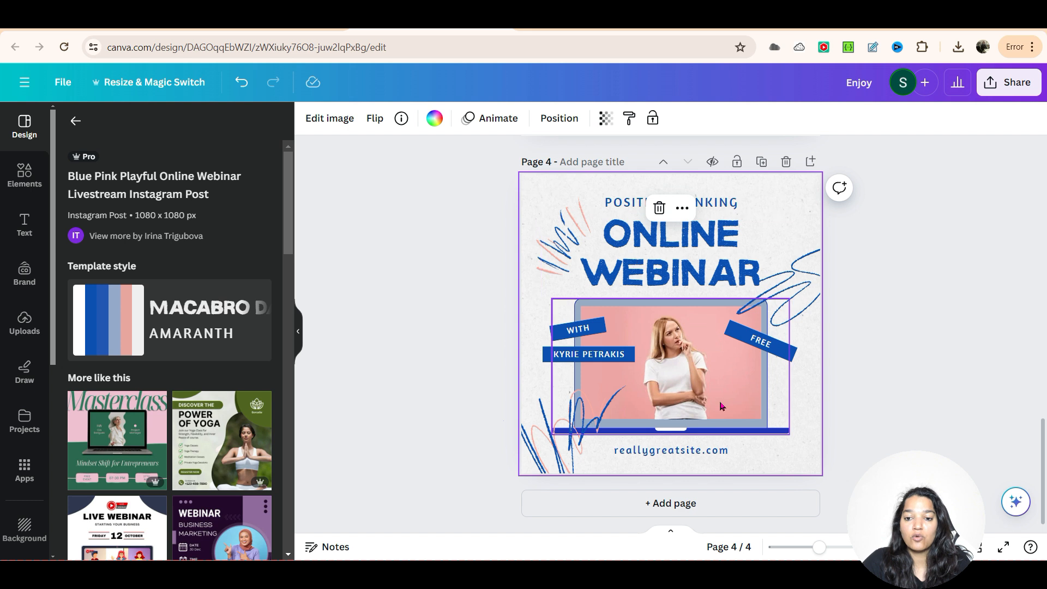
{"action": "left_click", "coordinate": [865, 401]}
{"action": "scroll", "coordinate": [865, 400], "scroll_direction": "up", "scroll_amount": 2}
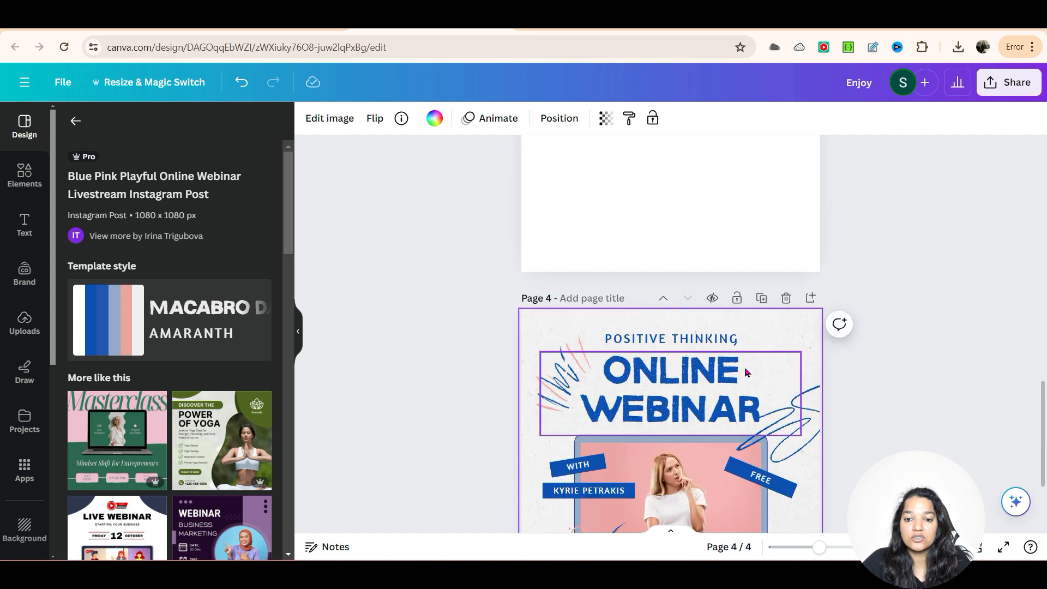
{"action": "left_click", "coordinate": [626, 366]}
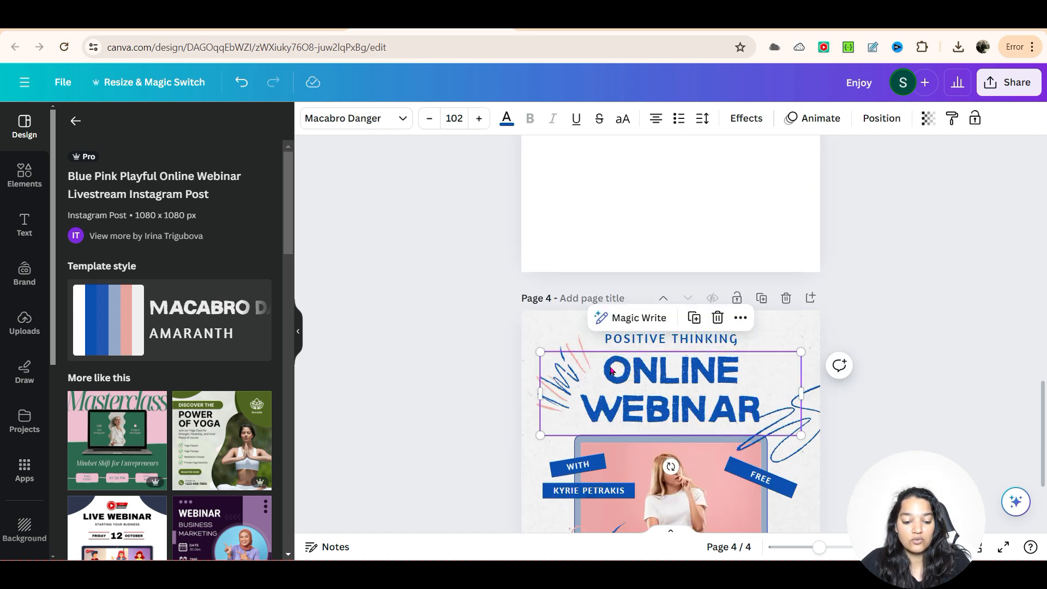
{"action": "key", "text": "ctrl+d"}
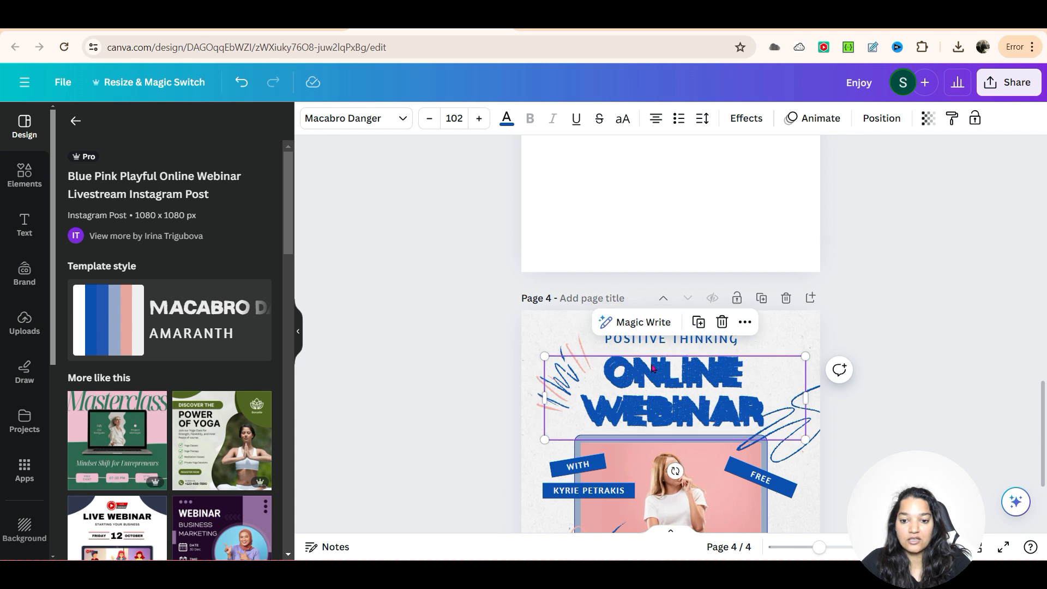
{"action": "left_click_drag", "start_coordinate": [665, 387], "coordinate": [666, 218]}
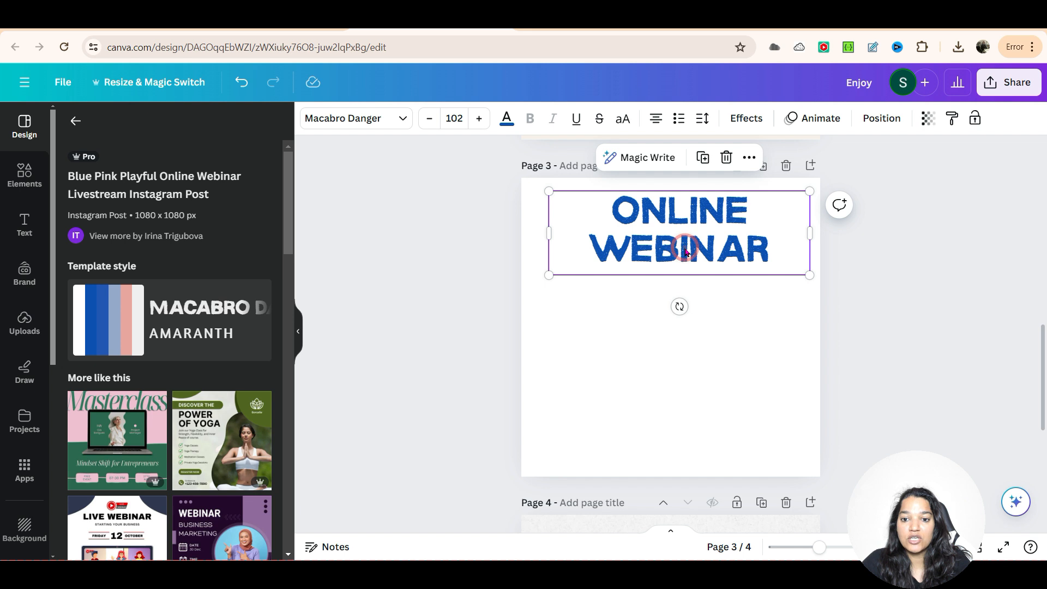
Step: Change the copied heading on page 3 to CANVA 101, with 101 on a second line
{"action": "double_click", "coordinate": [674, 216]}
{"action": "type", "text": "CANVA"}
{"action": "key", "text": "Return"}
{"action": "type", "text": "101"}
{"action": "left_click", "coordinate": [643, 234]}
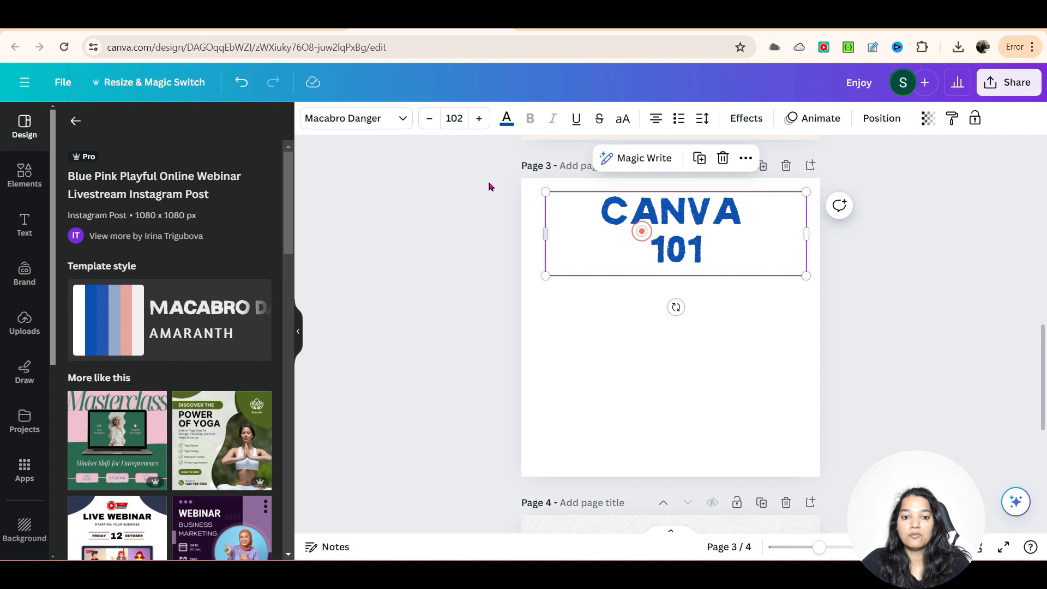
Step: Align the CANVA 101 heading horizontally to the page's centre and vertically to its upper edge
{"action": "left_click", "coordinate": [868, 126]}
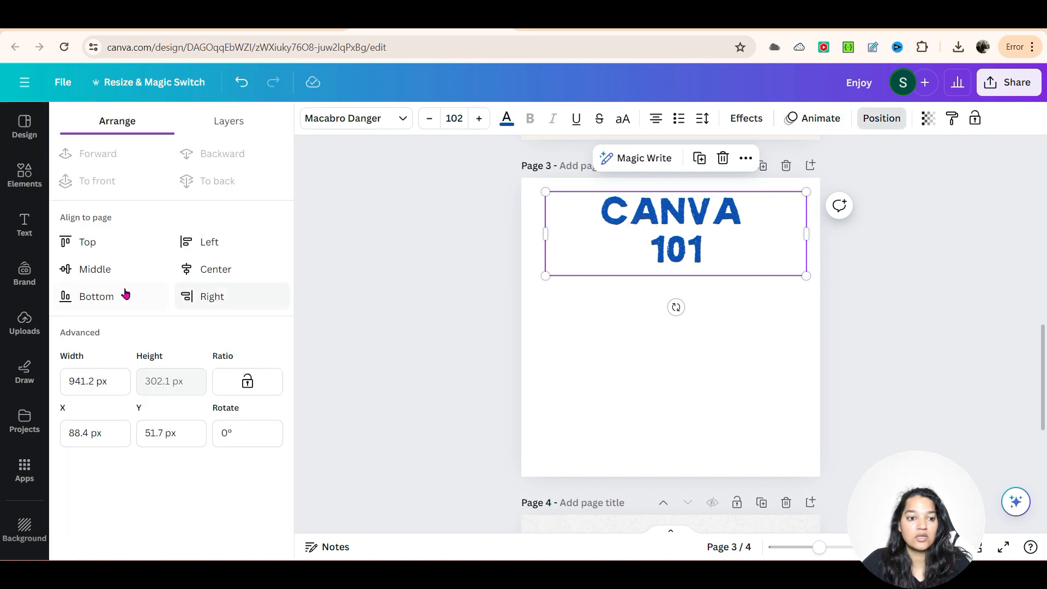
{"action": "left_click", "coordinate": [97, 274]}
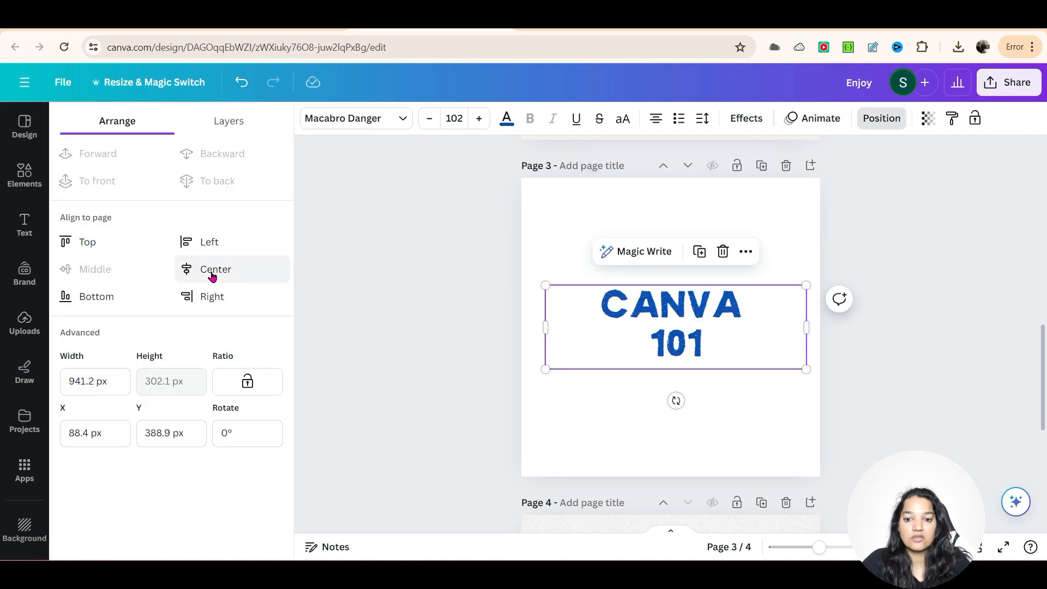
{"action": "left_click", "coordinate": [212, 277]}
{"action": "left_click", "coordinate": [96, 252]}
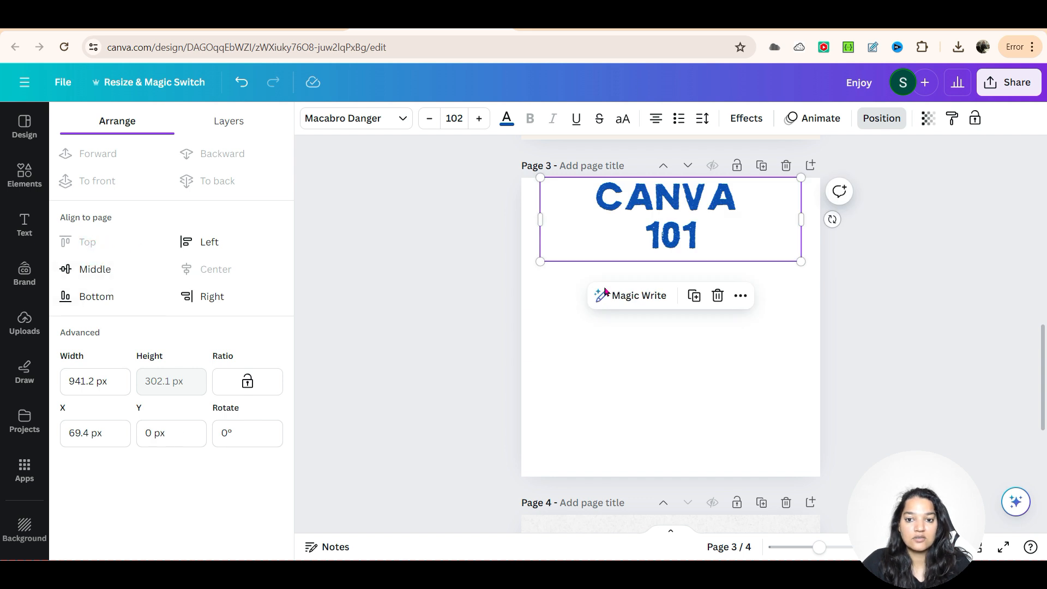
{"action": "left_click", "coordinate": [861, 298]}
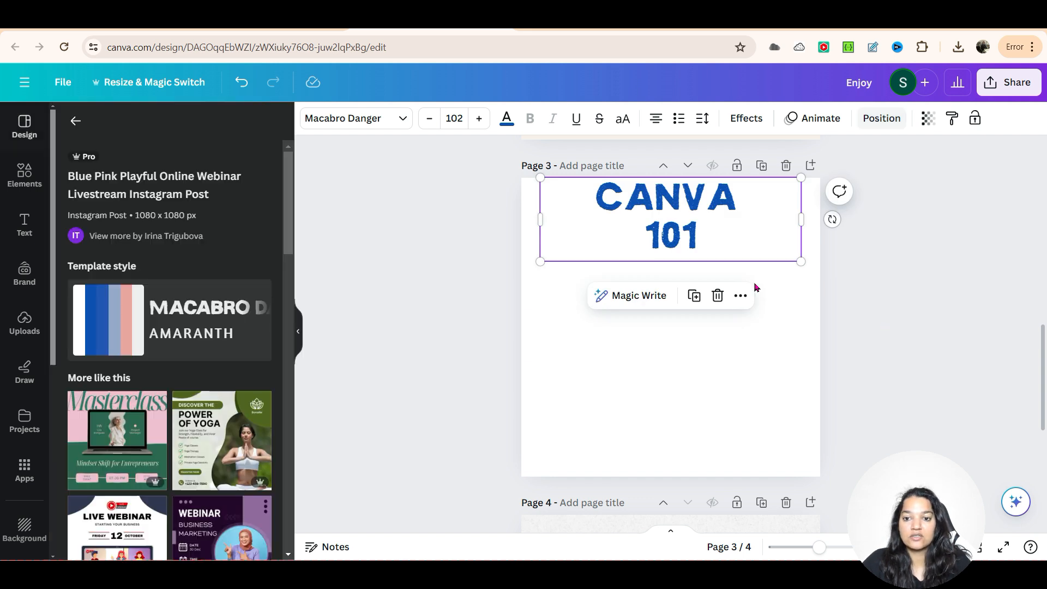
{"action": "left_click", "coordinate": [945, 340]}
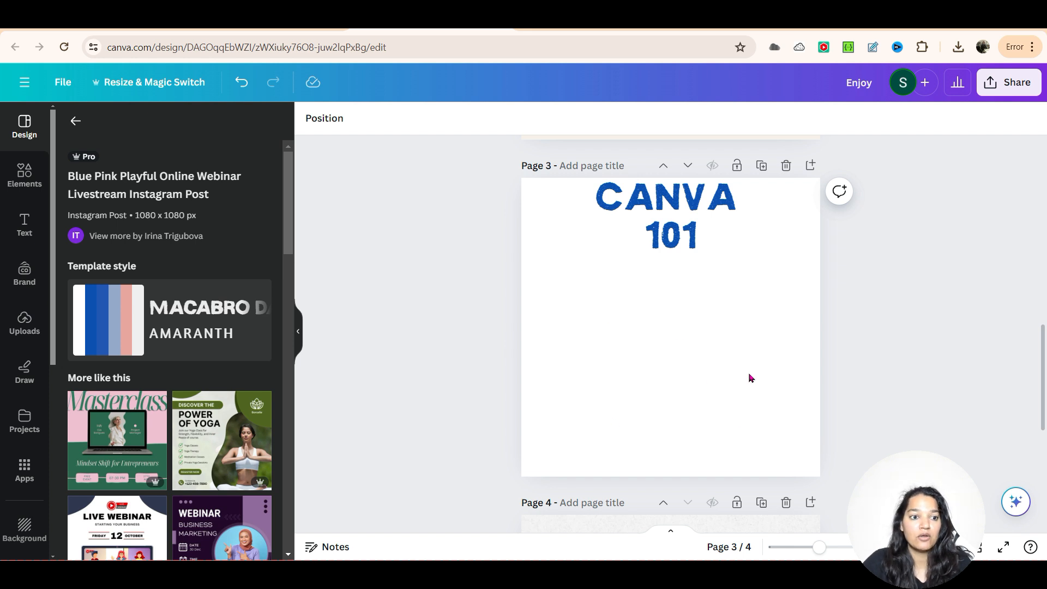
Step: Search the graphic elements for "laptop"
{"action": "left_click", "coordinate": [24, 175]}
{"action": "left_click", "coordinate": [125, 126]}
{"action": "double_click", "coordinate": [125, 126]}
{"action": "type", "text": "laptop"}
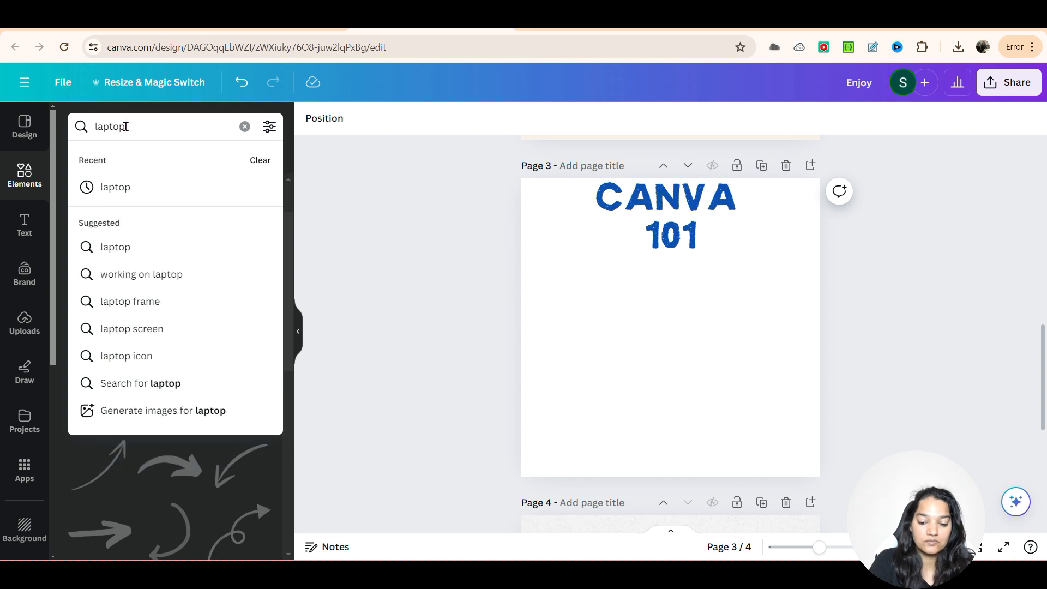
{"action": "key", "text": "Return"}
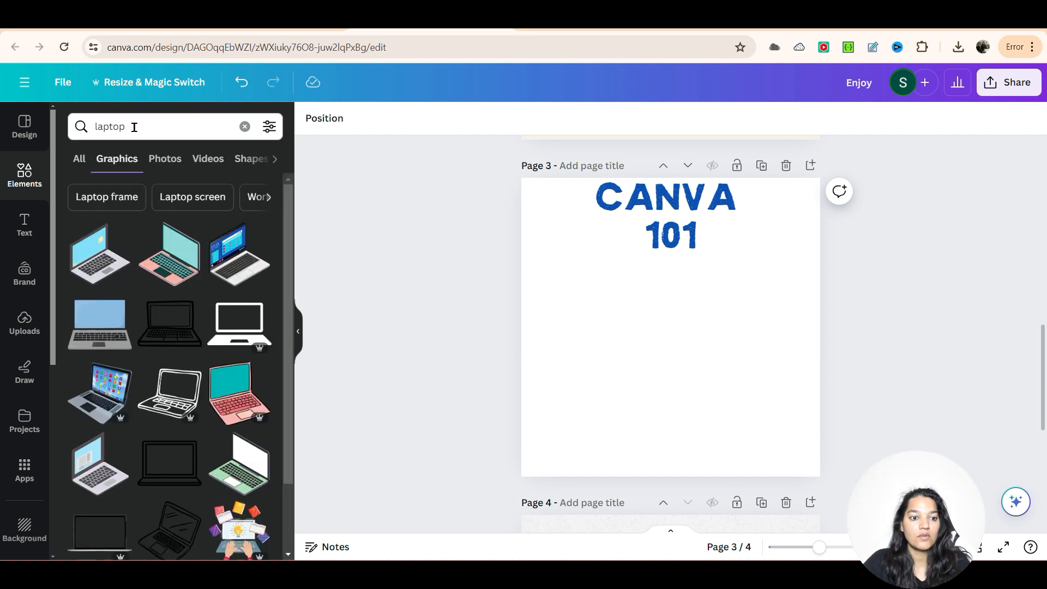
Step: Narrow the graphics search to "Laptop screen" and place the desktop monitor graphic below the heading on page 3
{"action": "scroll", "coordinate": [182, 476], "scroll_direction": "down", "scroll_amount": 5}
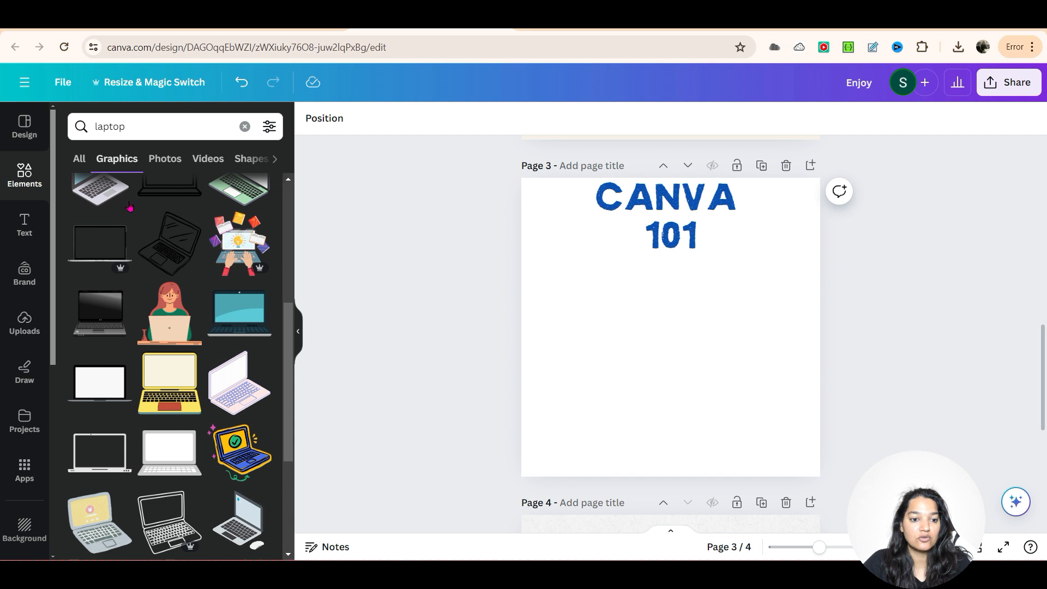
{"action": "scroll", "coordinate": [178, 470], "scroll_direction": "down", "scroll_amount": 6}
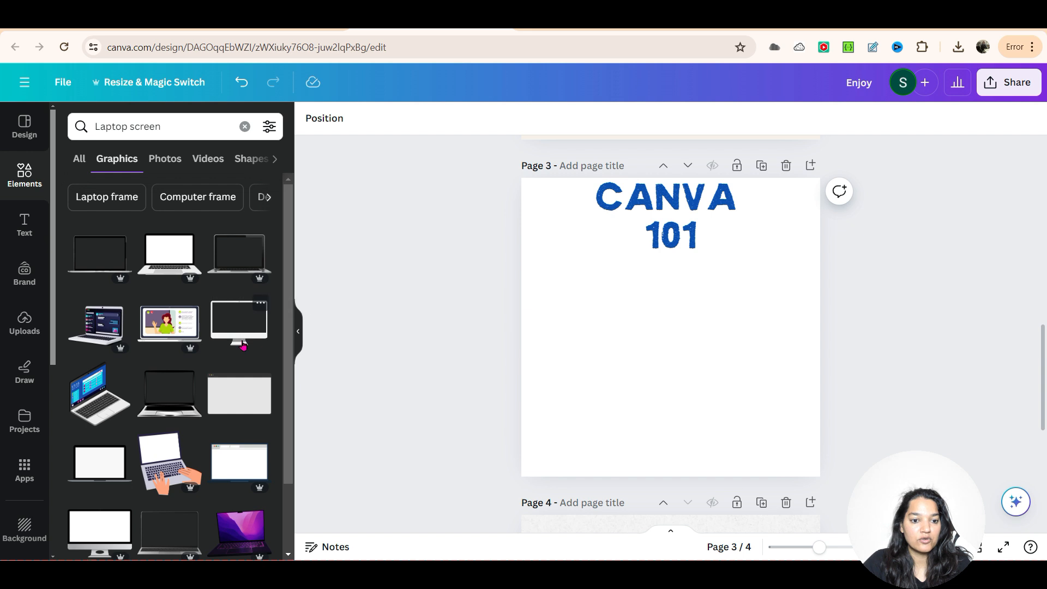
{"action": "left_click_drag", "start_coordinate": [249, 335], "coordinate": [579, 279]}
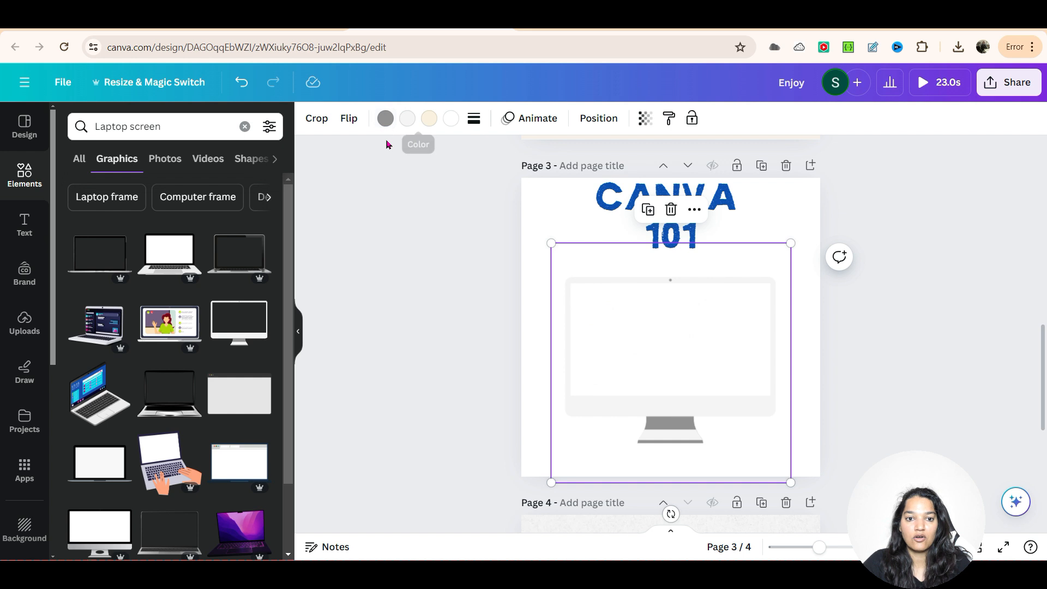
Step: Recolour the monitor's grey stand and light bezel black, and shift the graphic slightly up and to the right
{"action": "left_click", "coordinate": [386, 119]}
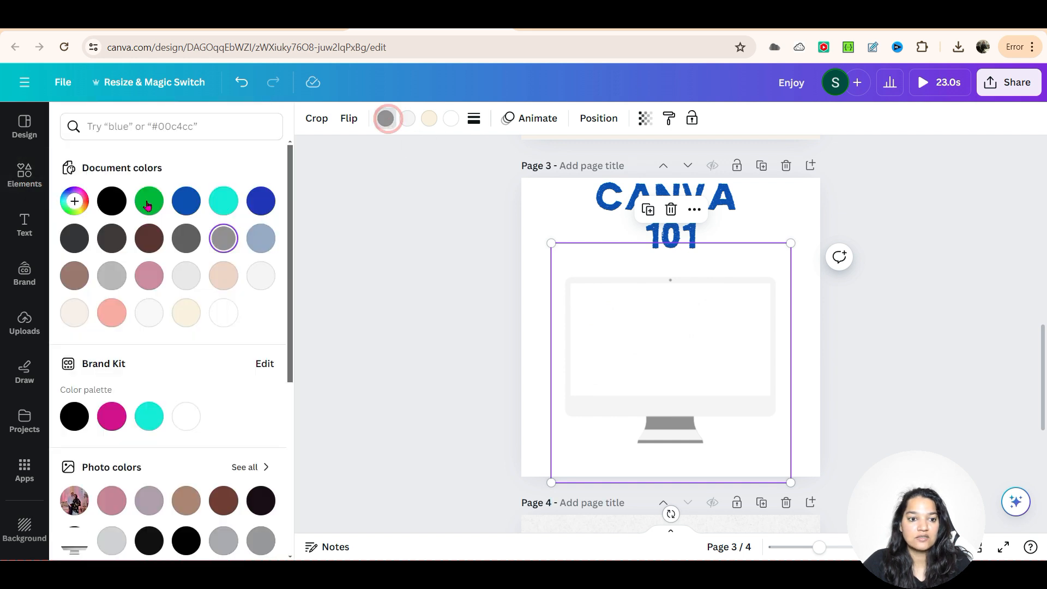
{"action": "left_click", "coordinate": [111, 201]}
{"action": "left_click", "coordinate": [401, 119]}
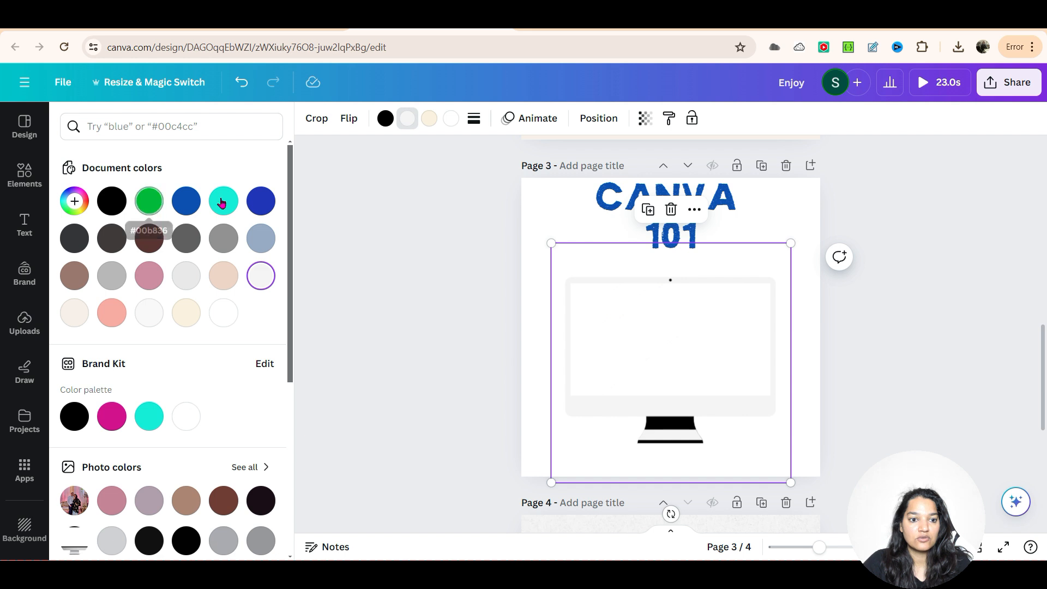
{"action": "left_click", "coordinate": [113, 200]}
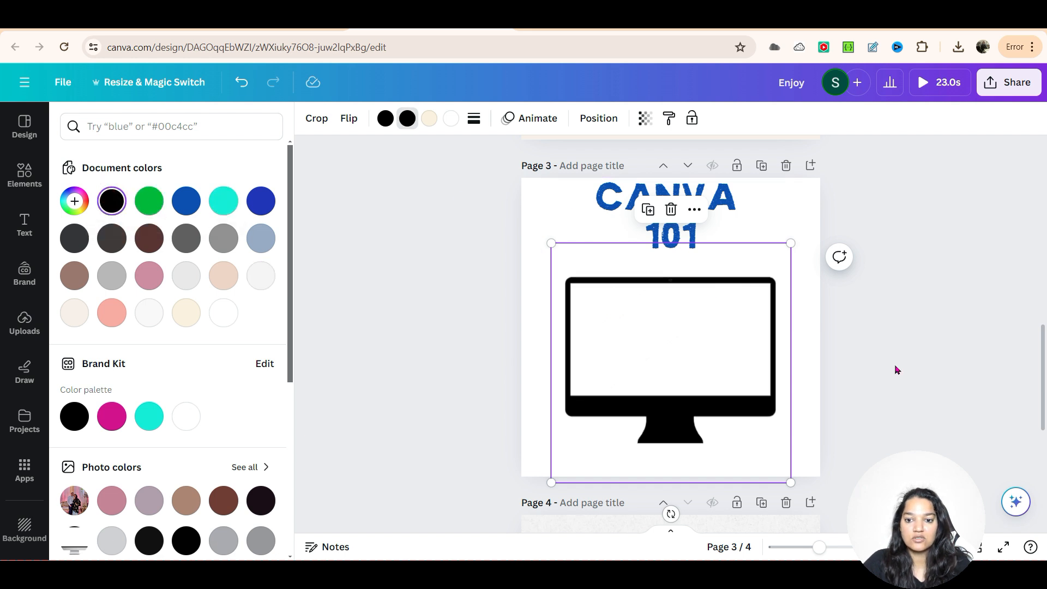
{"action": "left_click", "coordinate": [897, 366]}
{"action": "left_click_drag", "start_coordinate": [717, 383], "coordinate": [715, 373]}
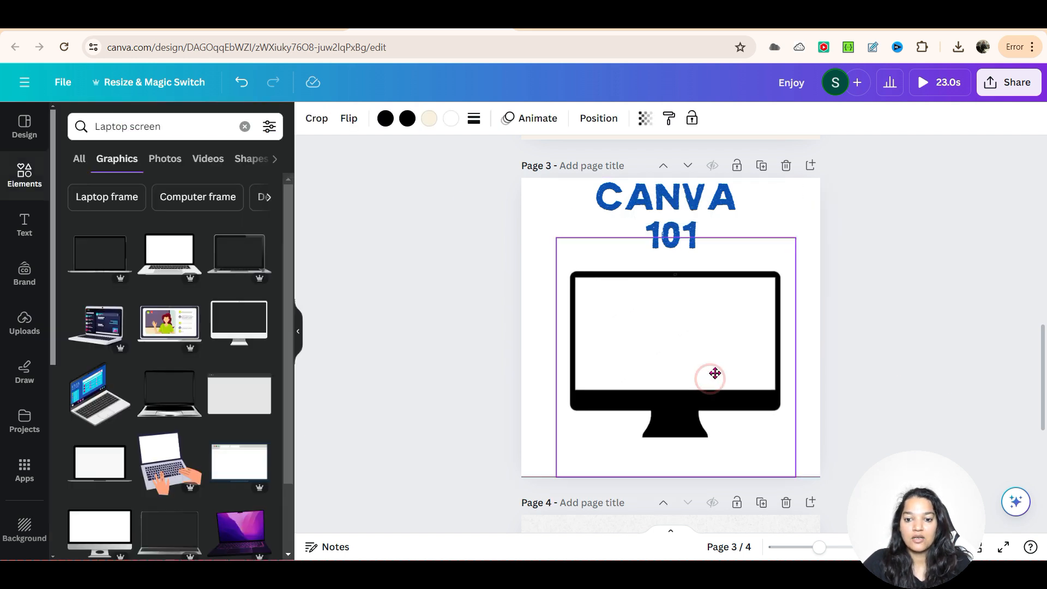
{"action": "left_click", "coordinate": [895, 385]}
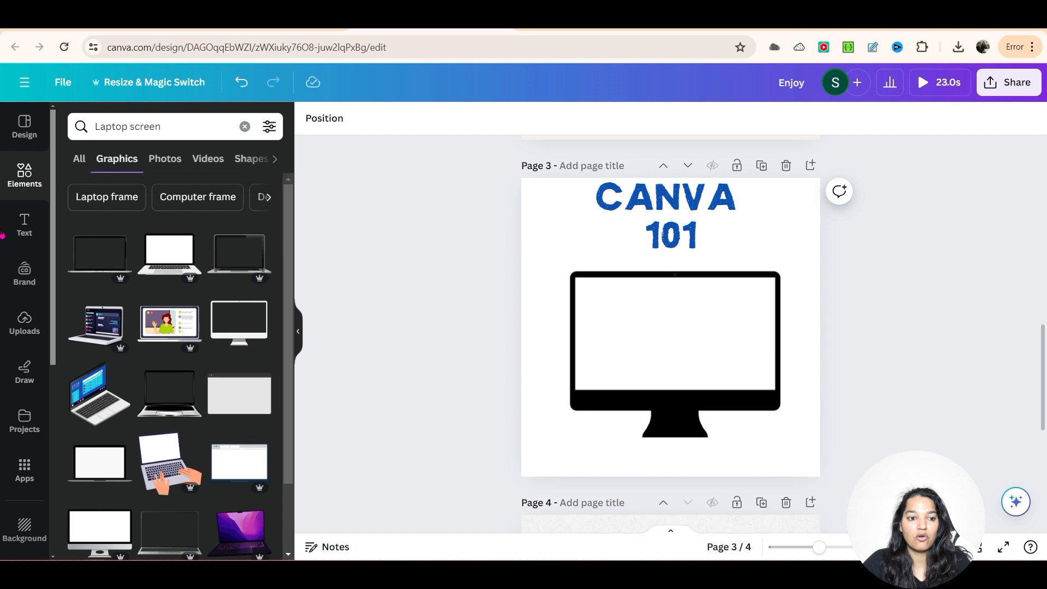
Step: Search the elements for "frame" and place the square photo frame over the monitor on page 3
{"action": "left_click", "coordinate": [41, 172]}
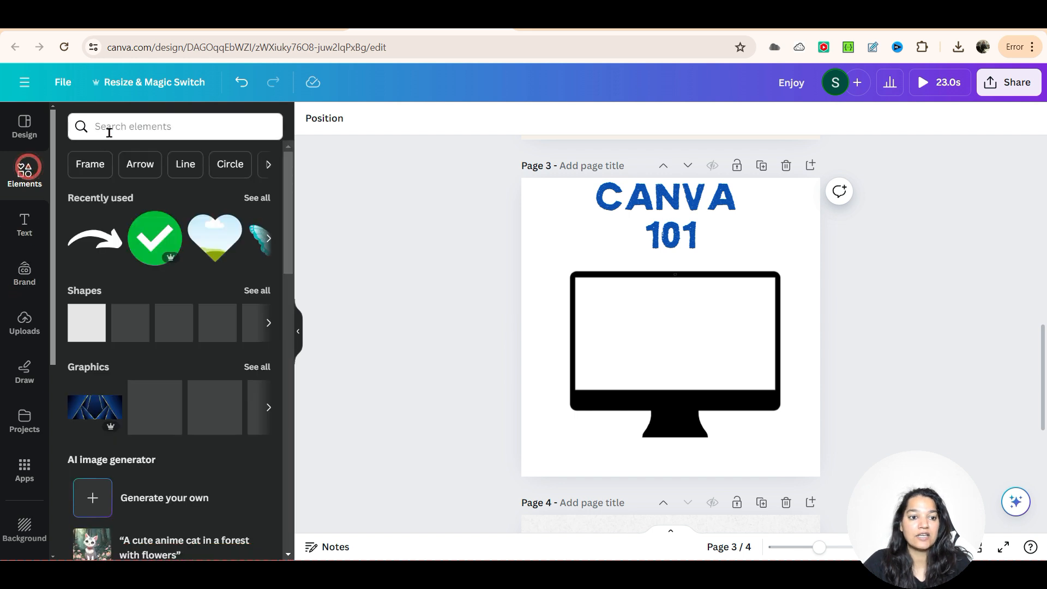
{"action": "left_click", "coordinate": [107, 129]}
{"action": "type", "text": "fra"}
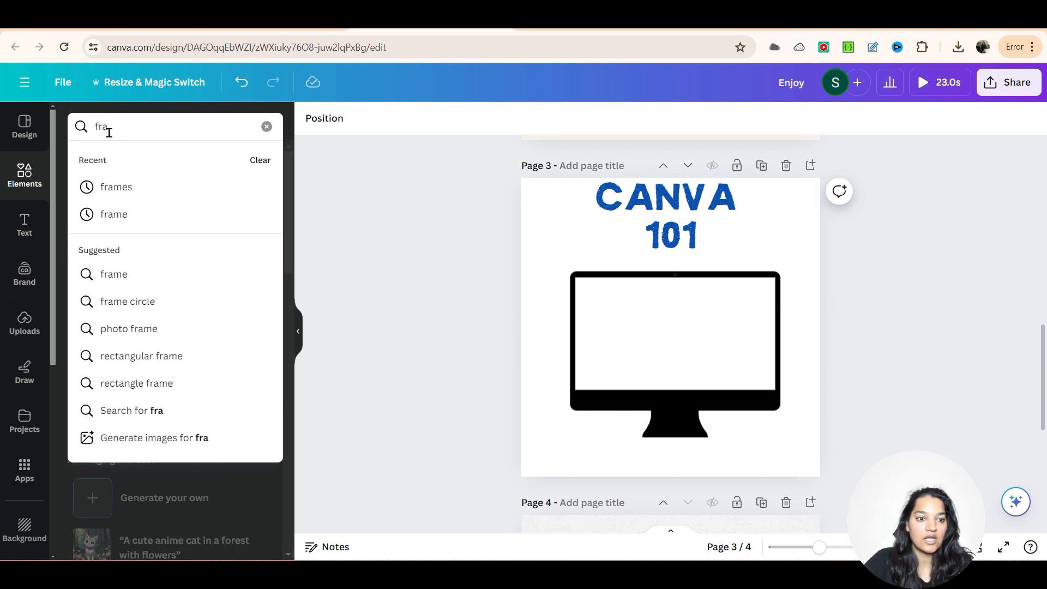
{"action": "left_click", "coordinate": [197, 276]}
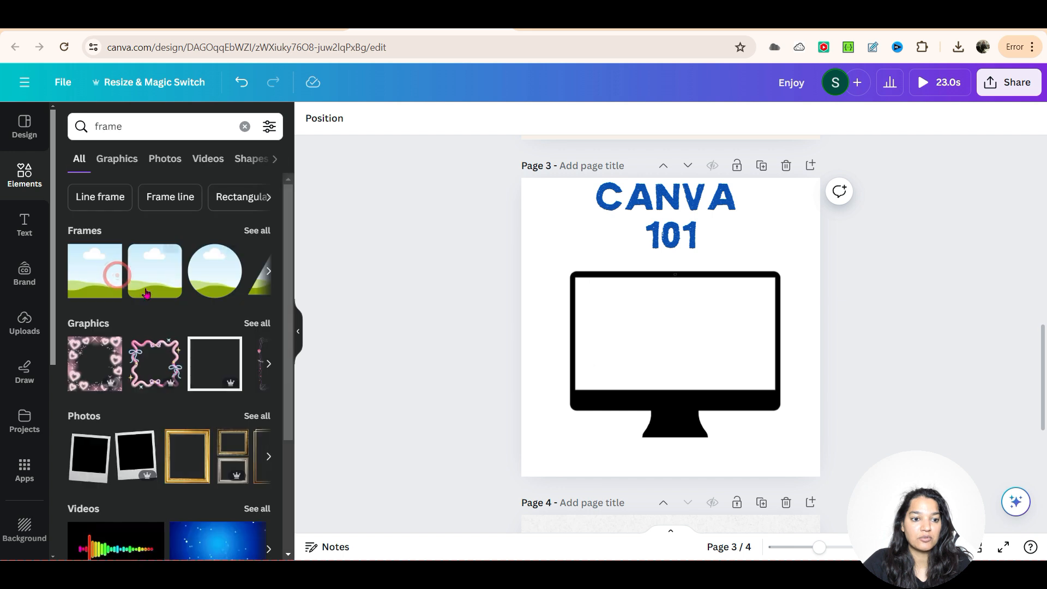
{"action": "left_click_drag", "start_coordinate": [90, 283], "coordinate": [649, 375]}
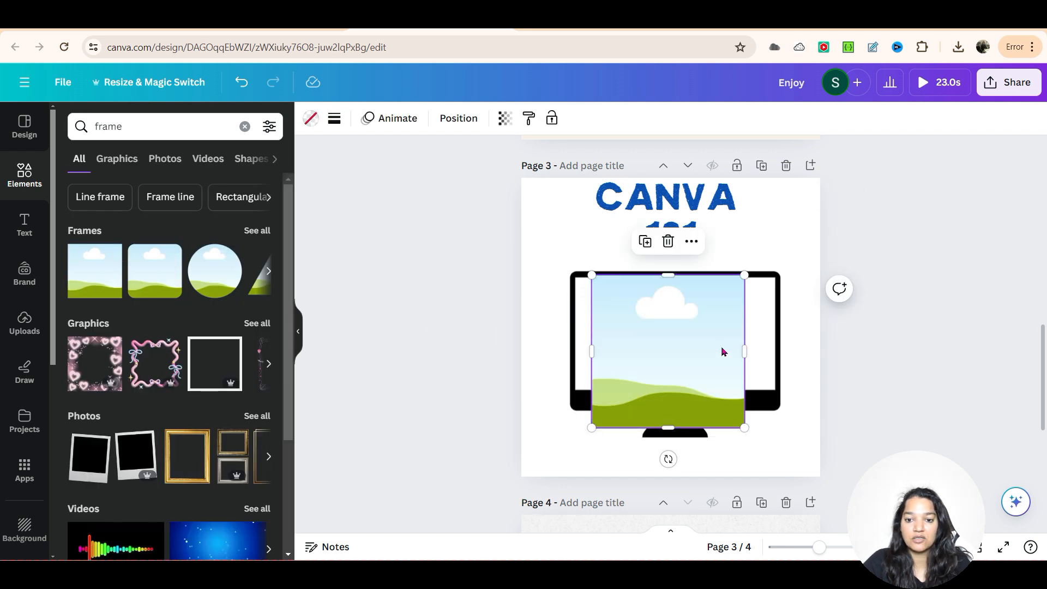
Step: Widen and shorten the photo frame, and position it to cover the monitor's screen area
{"action": "left_click_drag", "start_coordinate": [742, 349], "coordinate": [777, 351]}
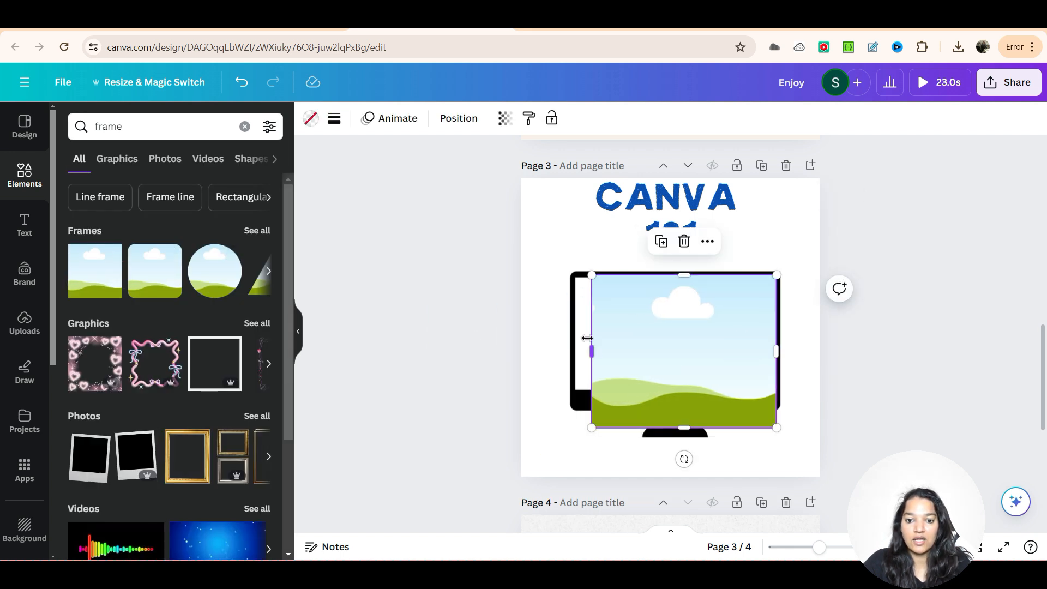
{"action": "left_click_drag", "start_coordinate": [588, 350], "coordinate": [573, 352]}
{"action": "left_click_drag", "start_coordinate": [666, 350], "coordinate": [664, 344]}
{"action": "left_click_drag", "start_coordinate": [673, 421], "coordinate": [685, 393]}
{"action": "left_click", "coordinate": [797, 401]}
{"action": "left_click_drag", "start_coordinate": [711, 356], "coordinate": [709, 362]}
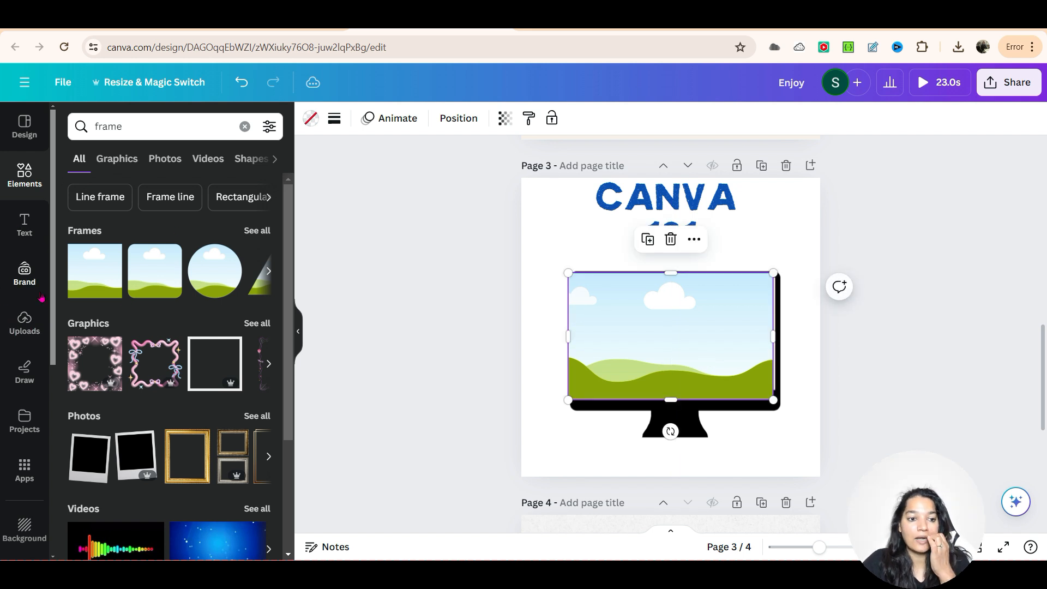
Step: Fill the frame with the uploaded portrait of the woman in the pink top and align the frame with the monitor's screen
{"action": "left_click", "coordinate": [24, 322]}
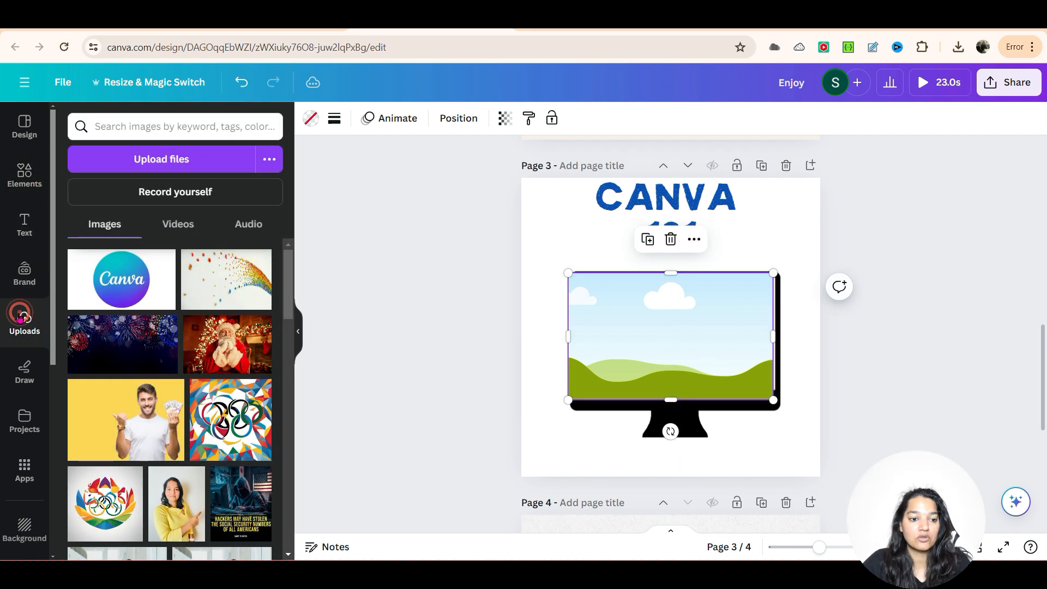
{"action": "scroll", "coordinate": [71, 283], "scroll_direction": "down", "scroll_amount": 15}
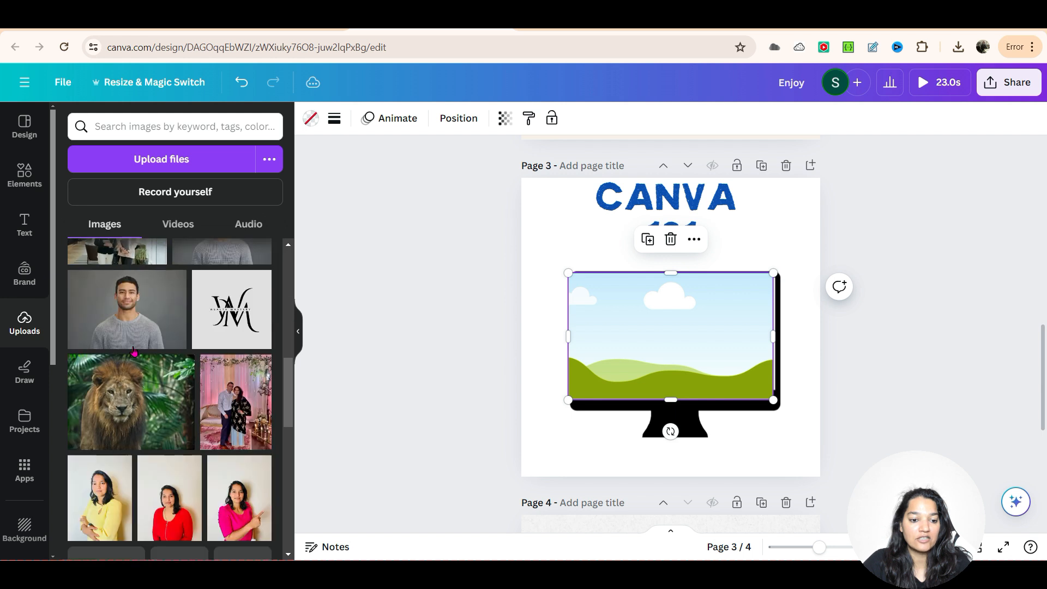
{"action": "scroll", "coordinate": [169, 427], "scroll_direction": "up", "scroll_amount": 2}
{"action": "scroll", "coordinate": [163, 428], "scroll_direction": "down", "scroll_amount": 2}
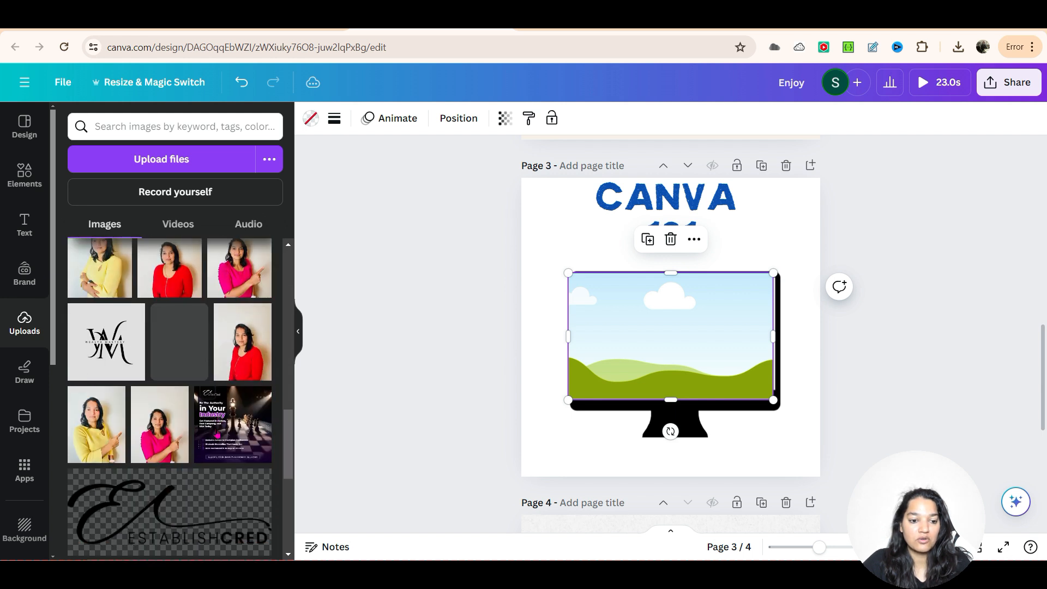
{"action": "left_click_drag", "start_coordinate": [193, 375], "coordinate": [764, 410]}
{"action": "left_click_drag", "start_coordinate": [660, 345], "coordinate": [664, 345]}
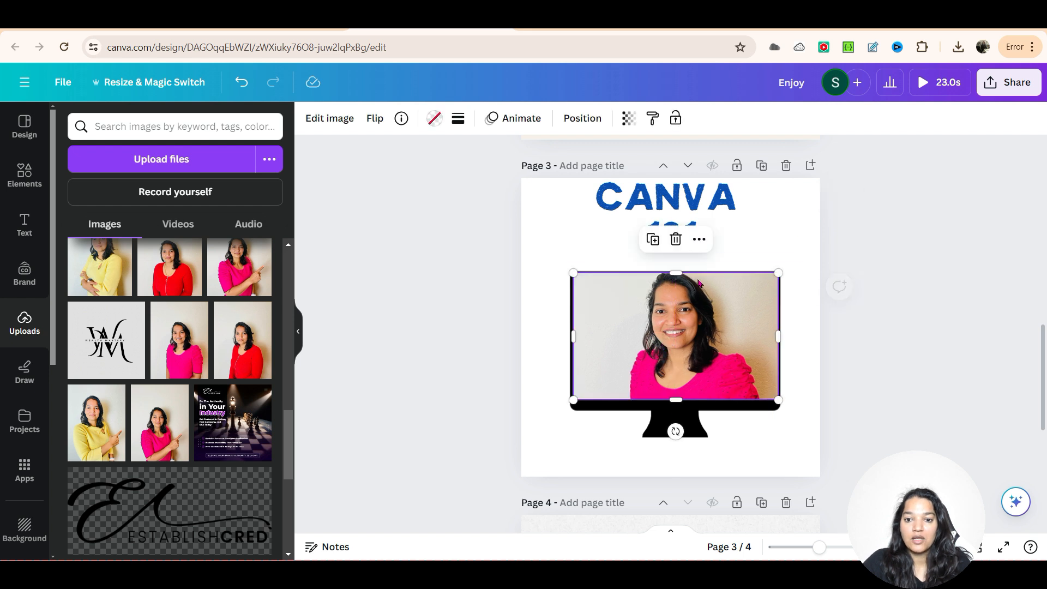
{"action": "left_click", "coordinate": [840, 405]}
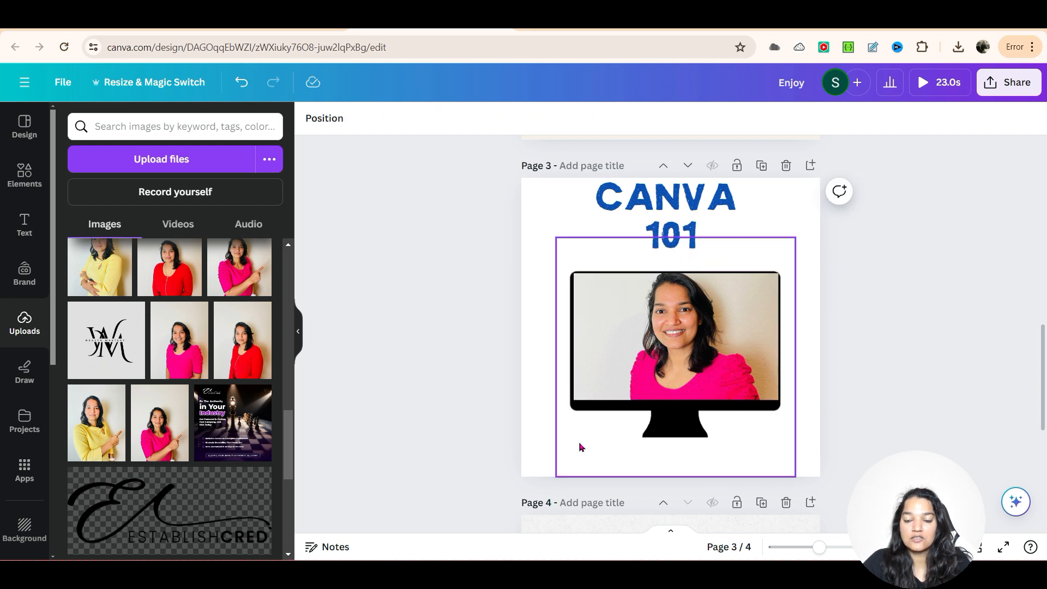
Step: Reposition the portrait within its frame, shifting it slightly down for more space above the head
{"action": "left_click", "coordinate": [663, 387]}
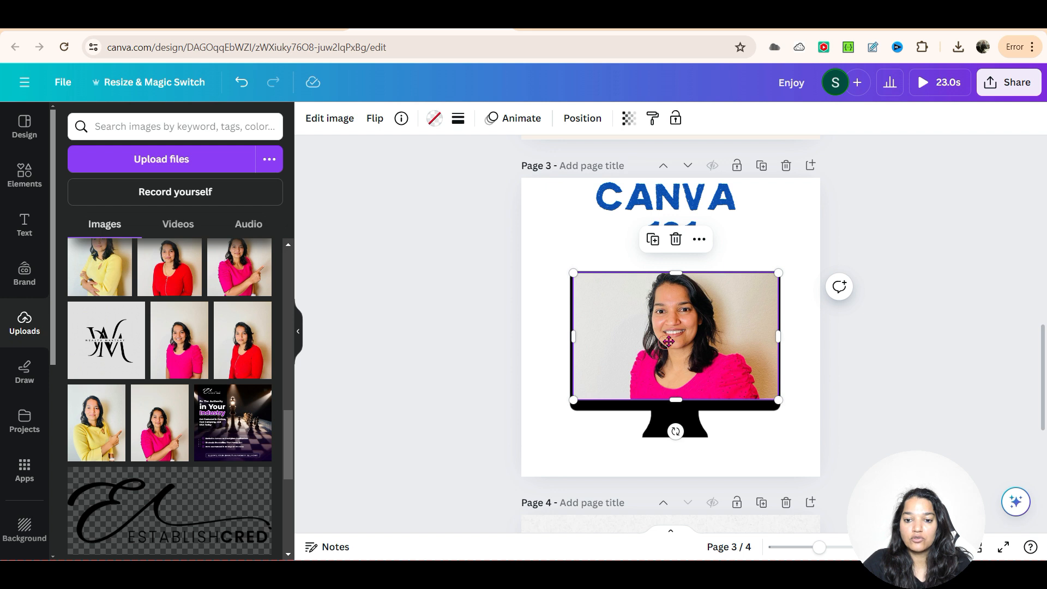
{"action": "double_click", "coordinate": [668, 341]}
{"action": "left_click_drag", "start_coordinate": [672, 341], "coordinate": [670, 348]}
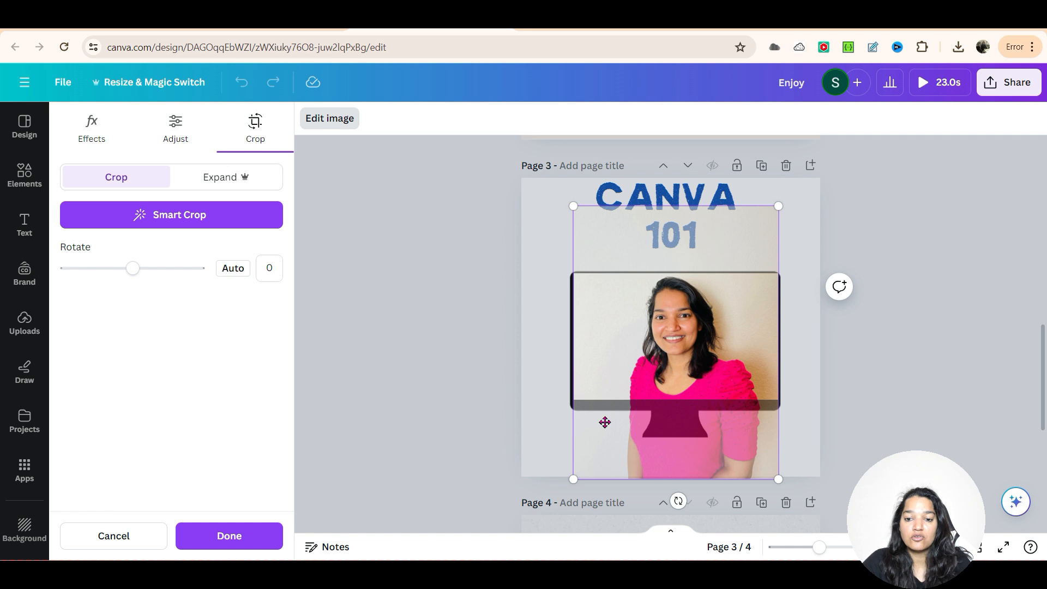
{"action": "left_click", "coordinate": [854, 386]}
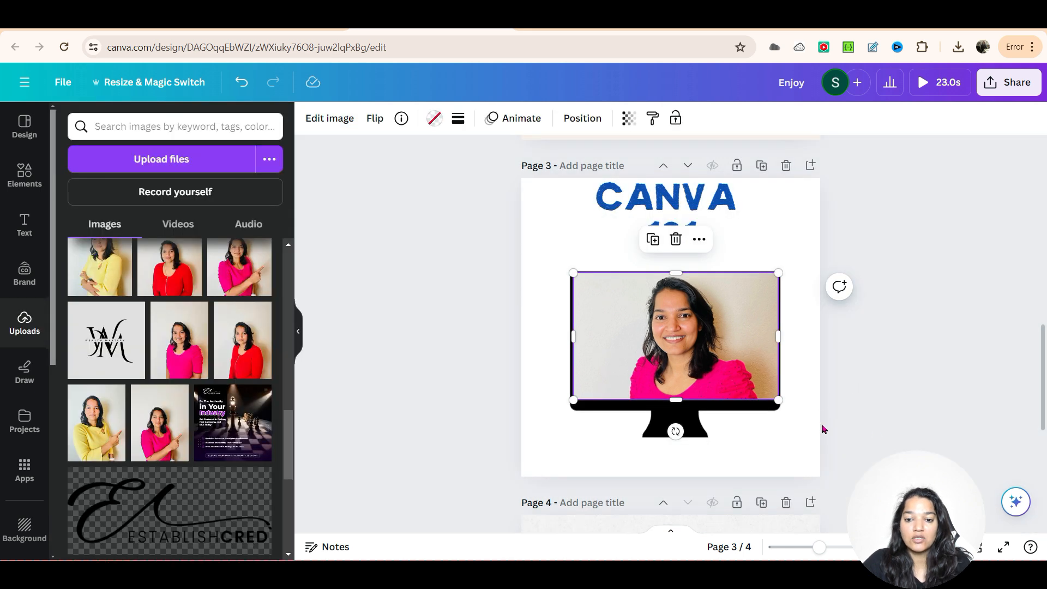
{"action": "double_click", "coordinate": [678, 341]}
{"action": "mouse_move", "coordinate": [679, 340]}
{"action": "left_mouse_down"}
{"action": "mouse_move", "coordinate": [679, 389]}
{"action": "mouse_move", "coordinate": [682, 341]}
{"action": "left_mouse_up"}
{"action": "left_click", "coordinate": [833, 432]}
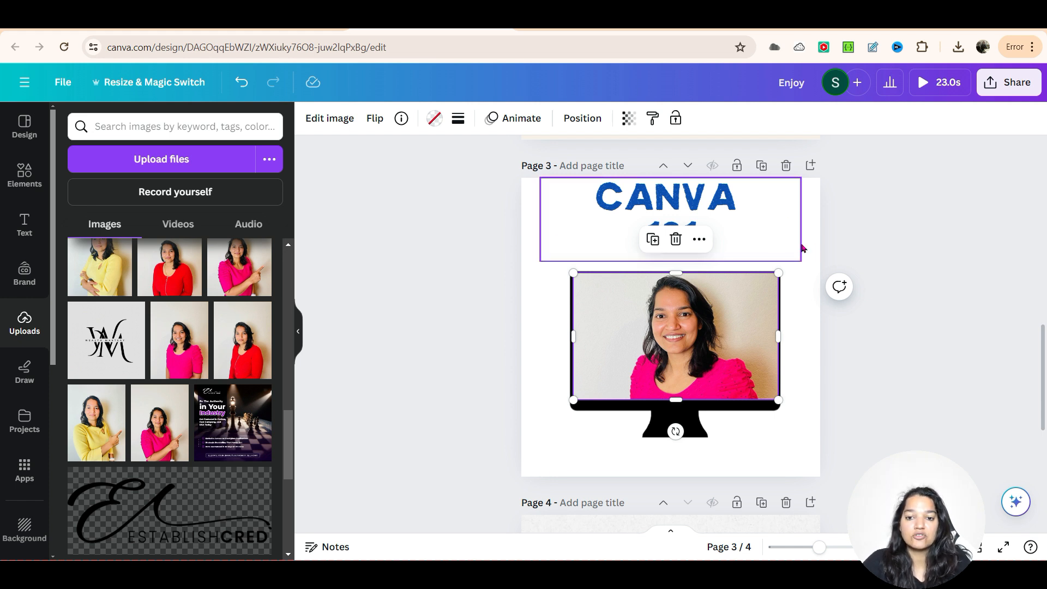
Step: Nudge the CANVA 101 heading slightly to the left on page 3
{"action": "left_click", "coordinate": [712, 215]}
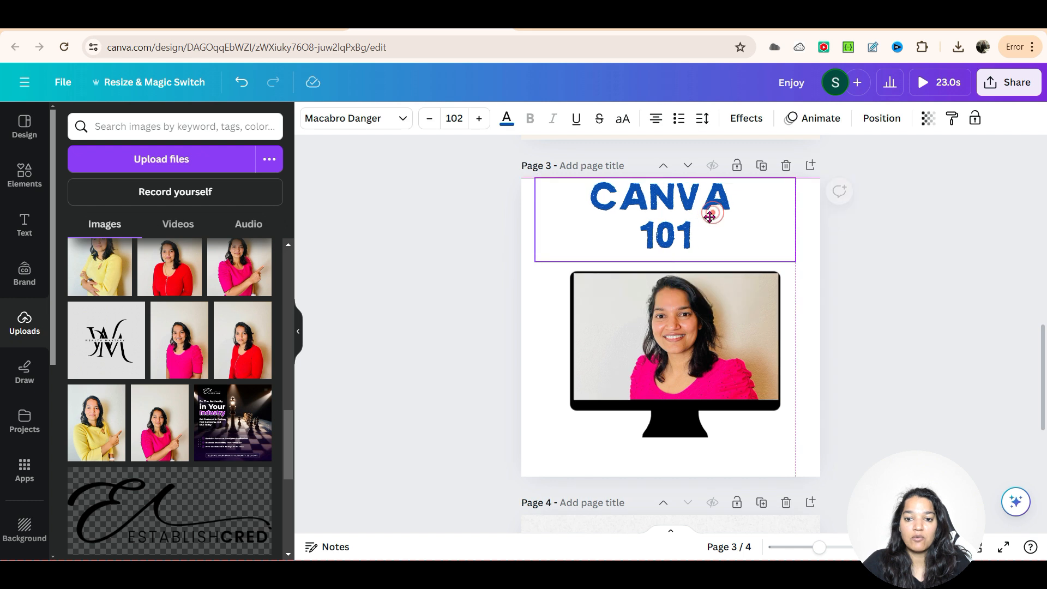
{"action": "scroll", "coordinate": [853, 416], "scroll_direction": "up", "scroll_amount": 3}
{"action": "scroll", "coordinate": [854, 415], "scroll_direction": "up", "scroll_amount": 3}
{"action": "scroll", "coordinate": [854, 416], "scroll_direction": "down", "scroll_amount": 15}
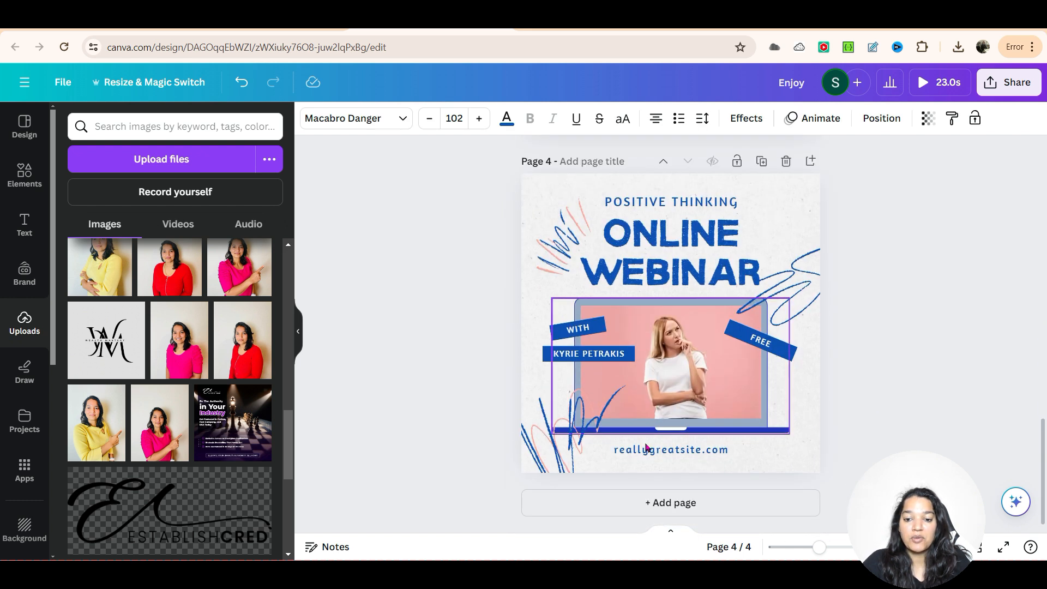
Step: Add a blank page 5 and apply the blue "Unlock the Secrets to Business Success!" webinar template to it
{"action": "left_click", "coordinate": [29, 130]}
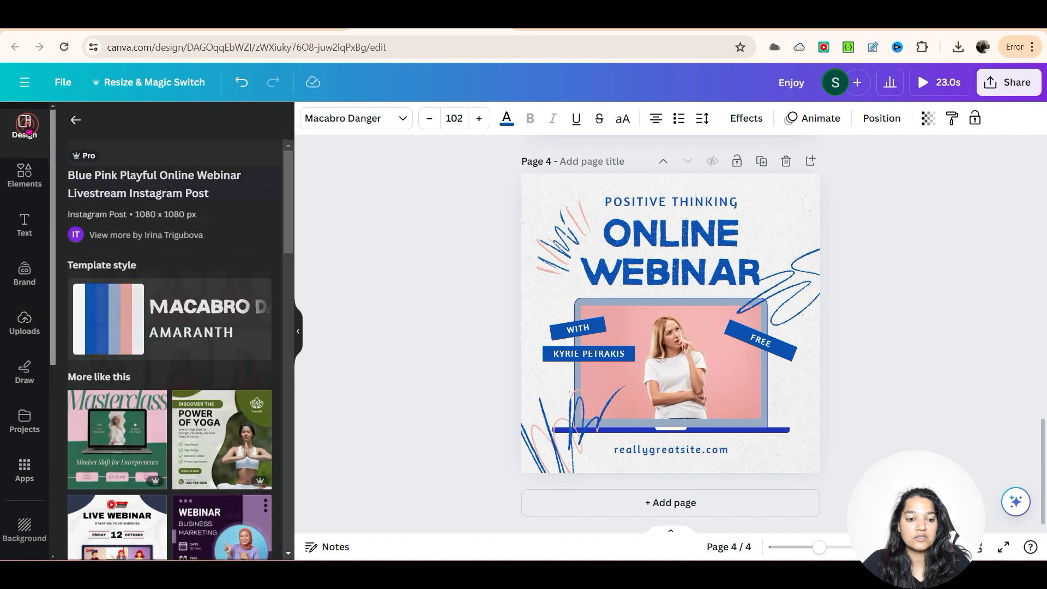
{"action": "scroll", "coordinate": [229, 328], "scroll_direction": "down", "scroll_amount": 5}
{"action": "scroll", "coordinate": [210, 380], "scroll_direction": "down", "scroll_amount": 2}
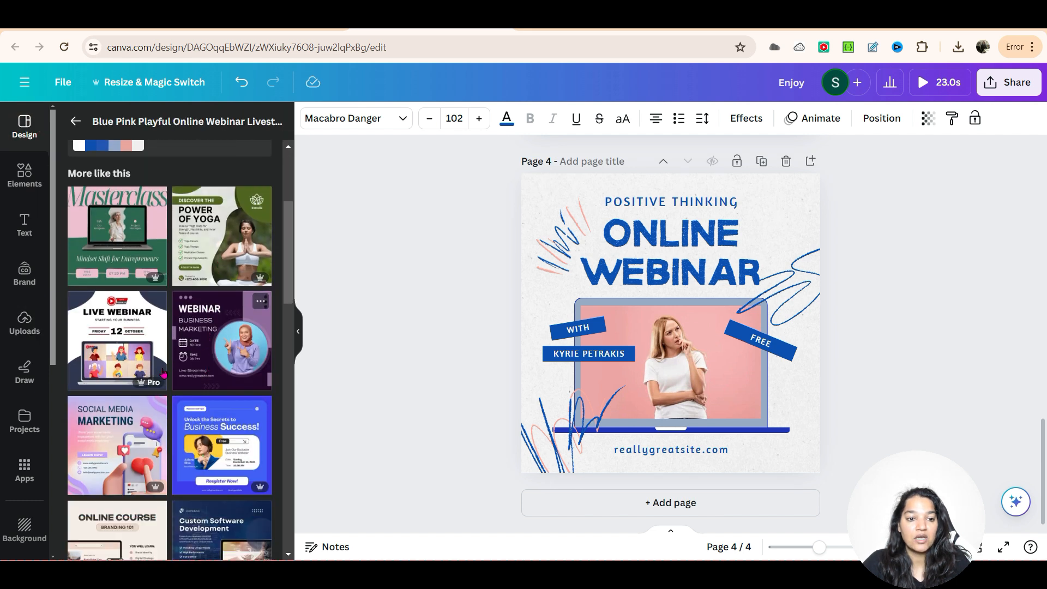
{"action": "scroll", "coordinate": [205, 400], "scroll_direction": "down", "scroll_amount": 2}
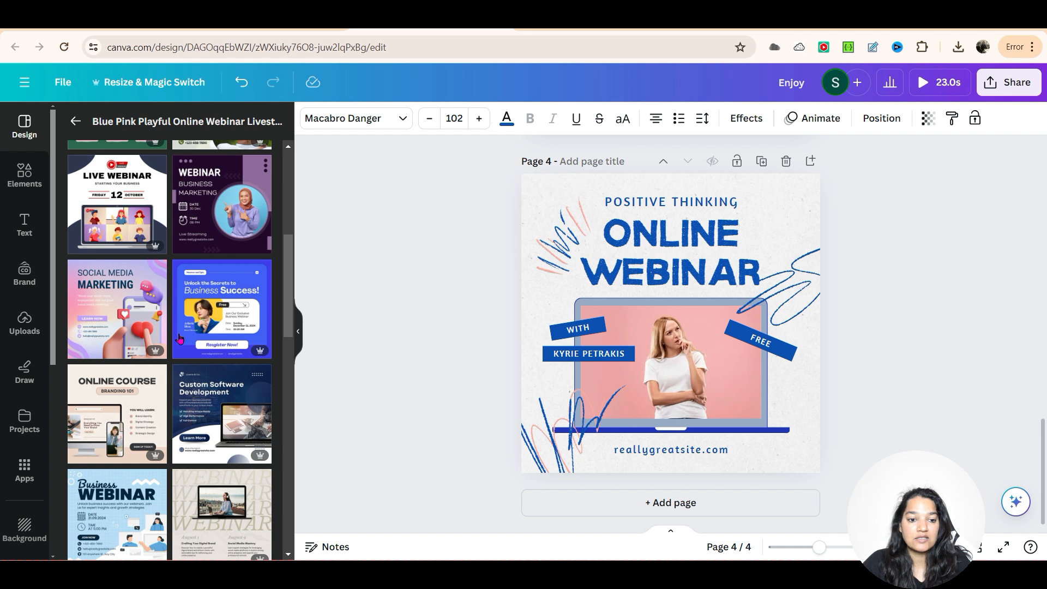
{"action": "left_click", "coordinate": [657, 502]}
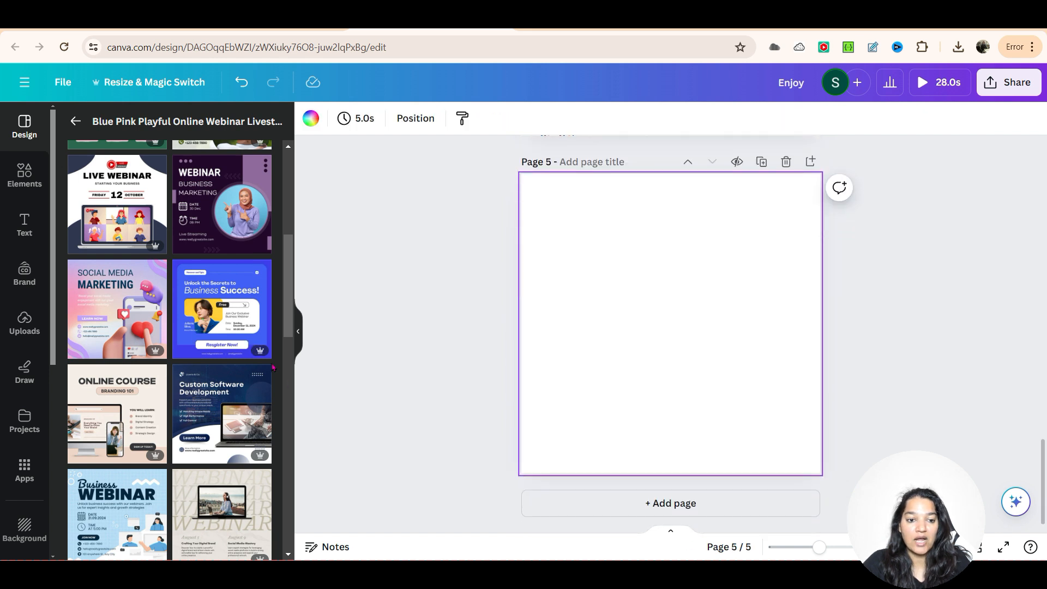
{"action": "left_click", "coordinate": [218, 329]}
Step: Move the light blue background panel on page 5 upward, clear of the "Resgister Now!" button
{"action": "left_click", "coordinate": [819, 454]}
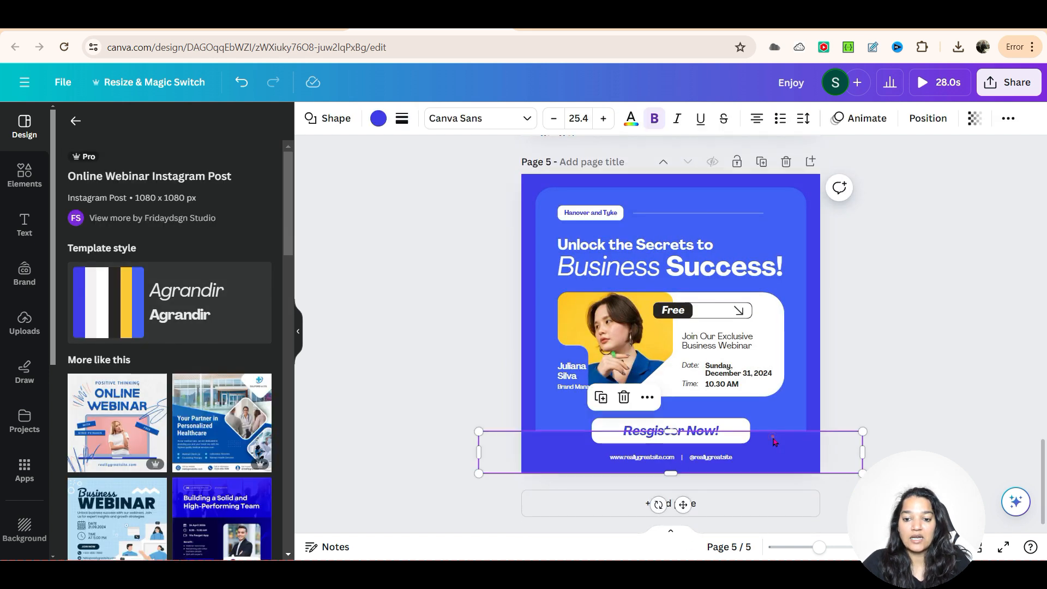
{"action": "left_click", "coordinate": [947, 420]}
{"action": "mouse_move", "coordinate": [671, 402]}
{"action": "left_mouse_down"}
{"action": "mouse_move", "coordinate": [670, 421]}
{"action": "mouse_move", "coordinate": [669, 408]}
{"action": "left_mouse_up"}
{"action": "left_click", "coordinate": [705, 432]}
{"action": "left_click", "coordinate": [705, 431]}
{"action": "left_click", "coordinate": [743, 441]}
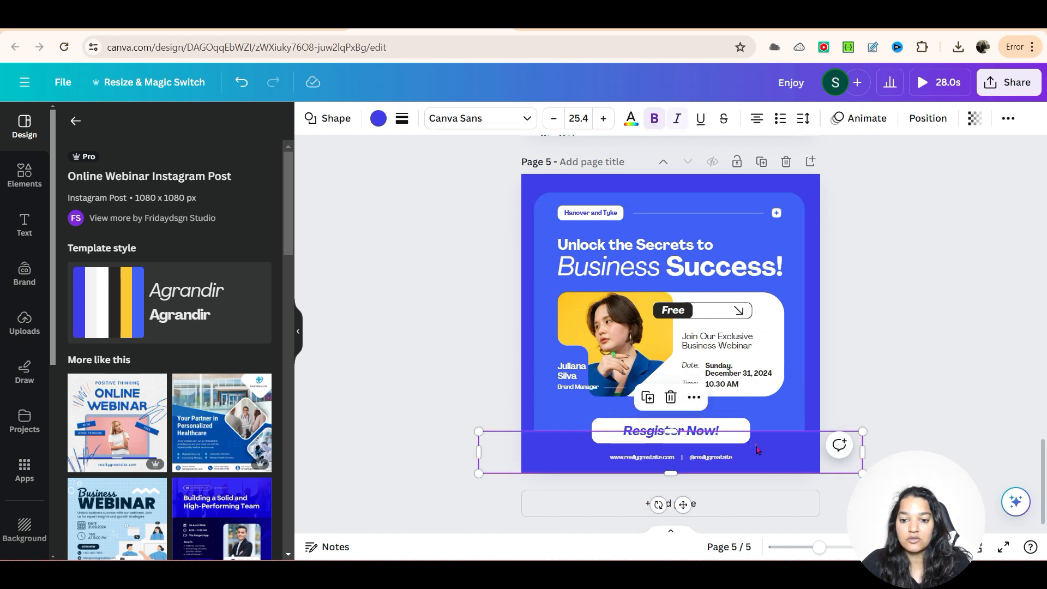
{"action": "left_click", "coordinate": [769, 418]}
{"action": "left_click_drag", "start_coordinate": [766, 422], "coordinate": [761, 422]}
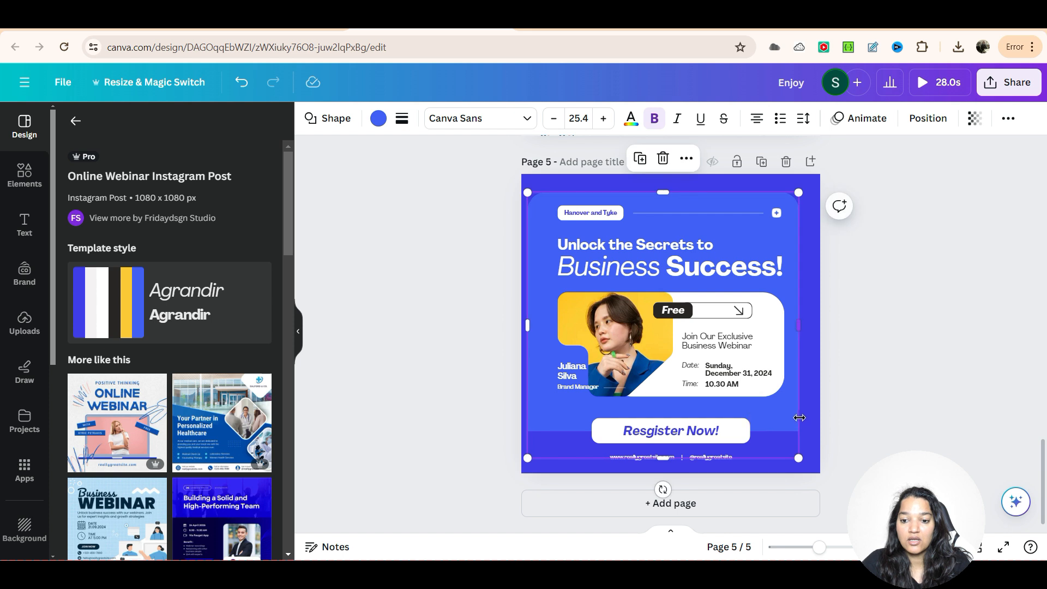
{"action": "key", "text": "ctrl+z"}
{"action": "key", "text": "ctrl+z"}
Step: Copy the "Resgister Now!" button with its label from page 5 to page 3 and place it beneath the monitor stand
{"action": "left_click", "coordinate": [882, 420]}
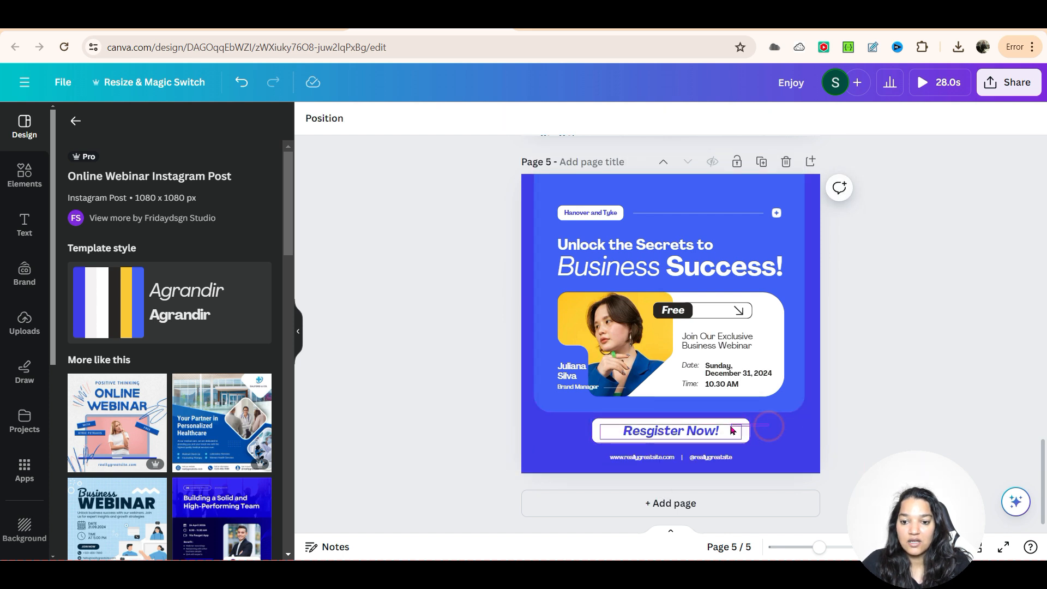
{"action": "left_click", "coordinate": [731, 431]}
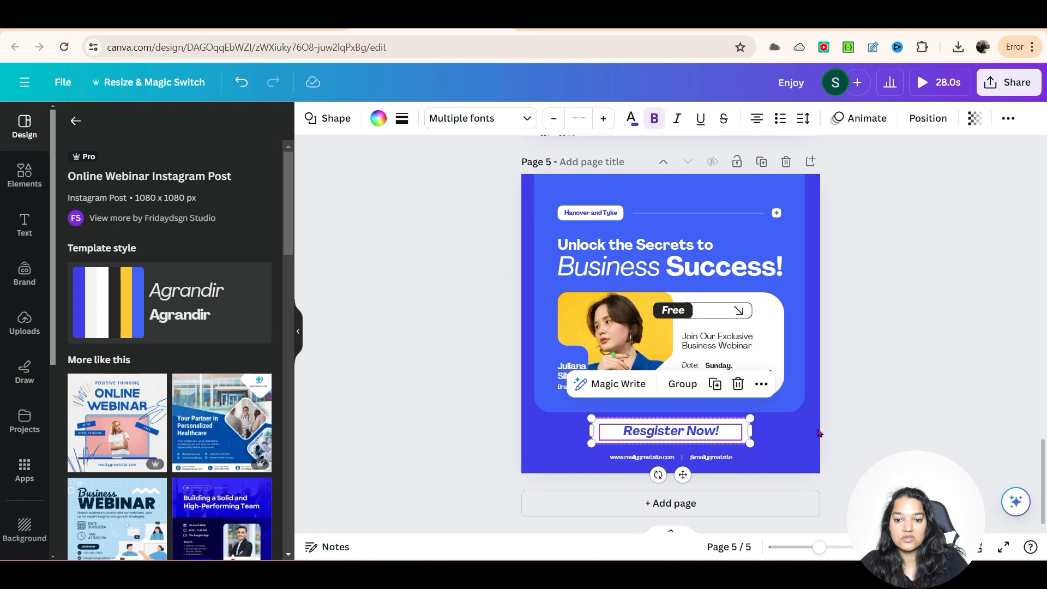
{"action": "scroll", "coordinate": [819, 434], "scroll_direction": "up", "scroll_amount": 10}
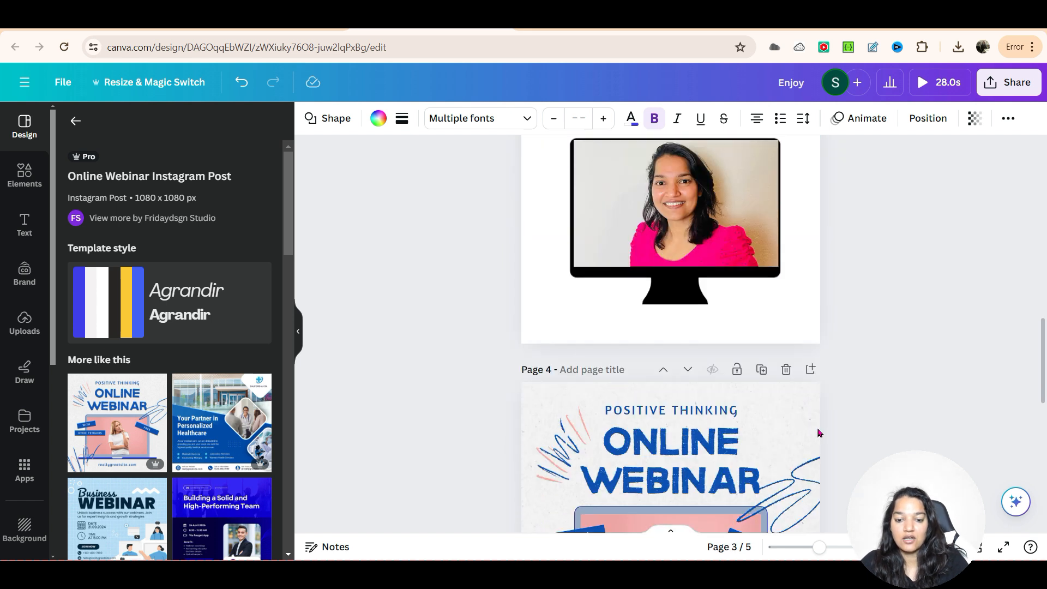
{"action": "left_click", "coordinate": [738, 300]}
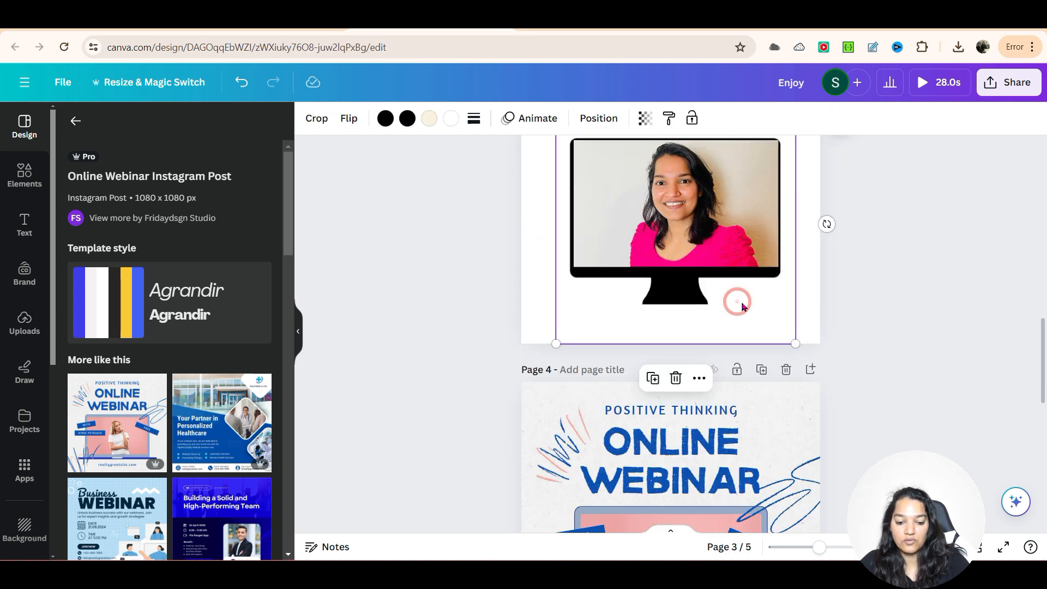
{"action": "key", "text": "ctrl+v"}
{"action": "left_click_drag", "start_coordinate": [724, 310], "coordinate": [720, 329]}
{"action": "left_click", "coordinate": [916, 307]}
{"action": "scroll", "coordinate": [915, 328], "scroll_direction": "up", "scroll_amount": 3}
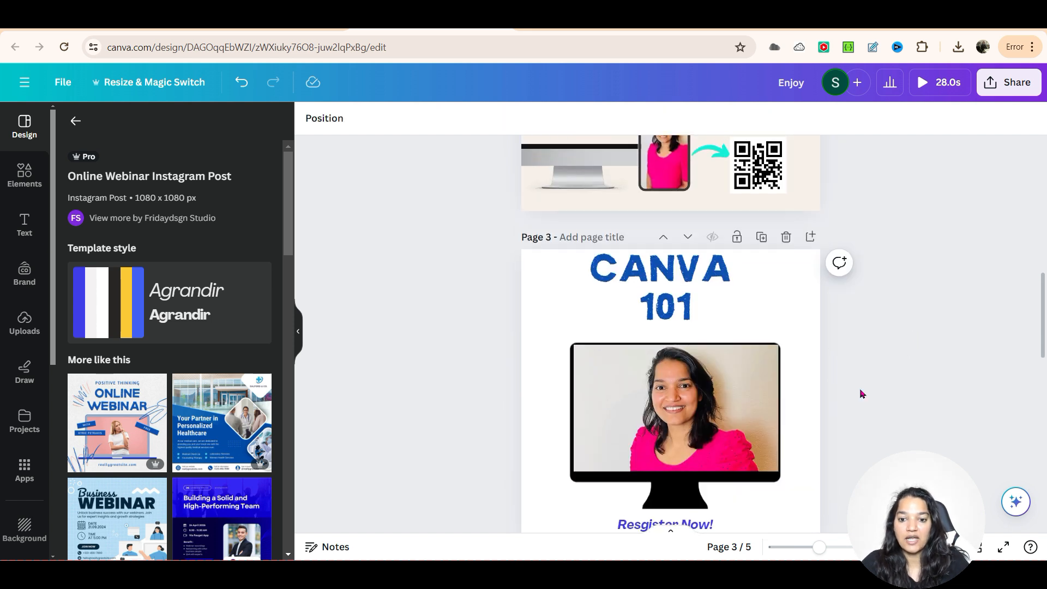
{"action": "scroll", "coordinate": [792, 398], "scroll_direction": "down", "scroll_amount": 1}
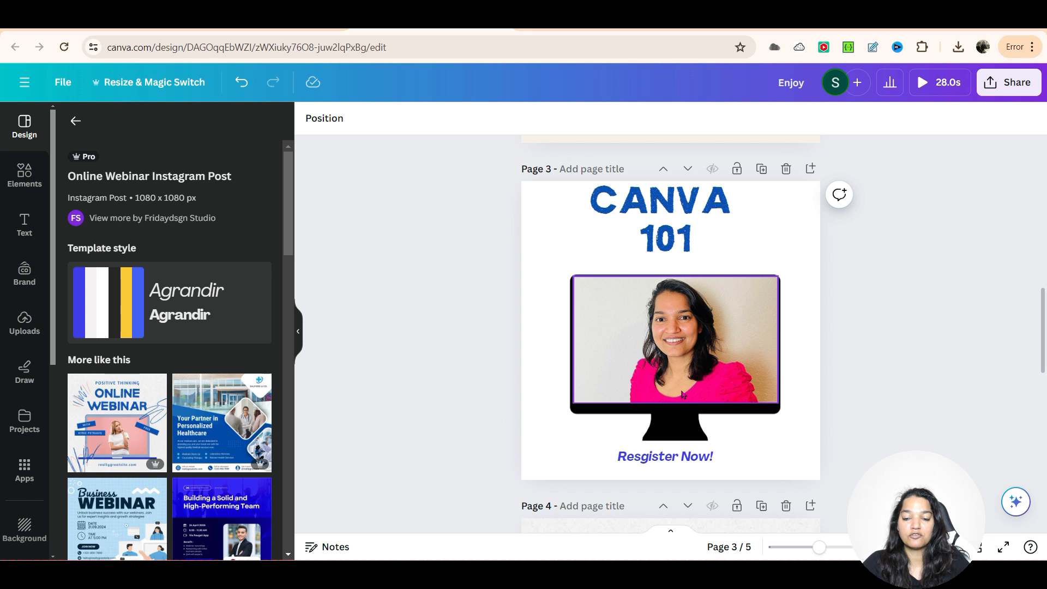
Step: Delete the portrait from the monitor frame on page 3 and fill the frame with the uploaded Canva logo
{"action": "left_click", "coordinate": [725, 344]}
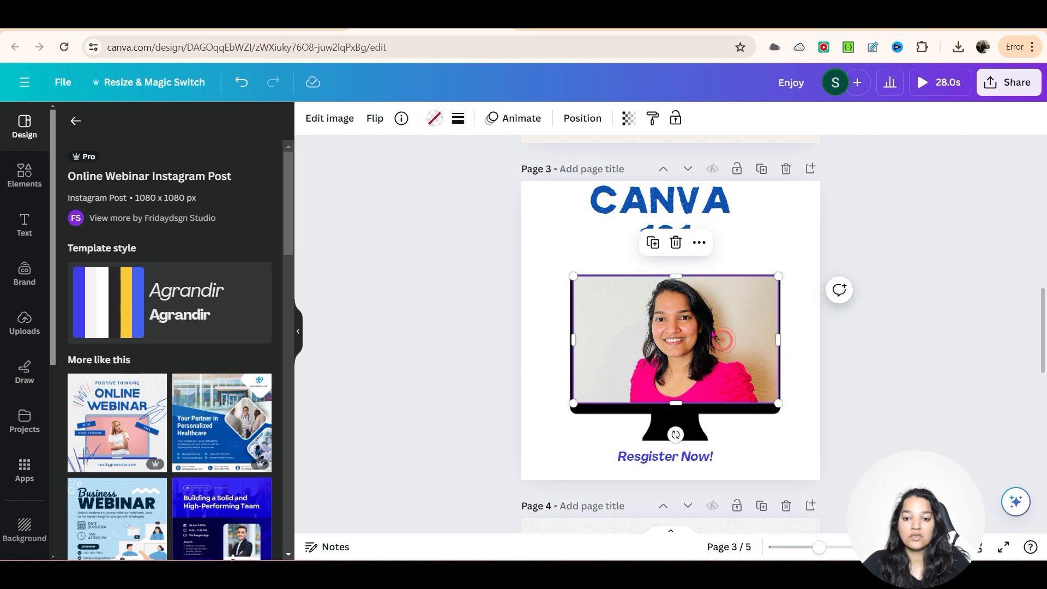
{"action": "left_click", "coordinate": [677, 244]}
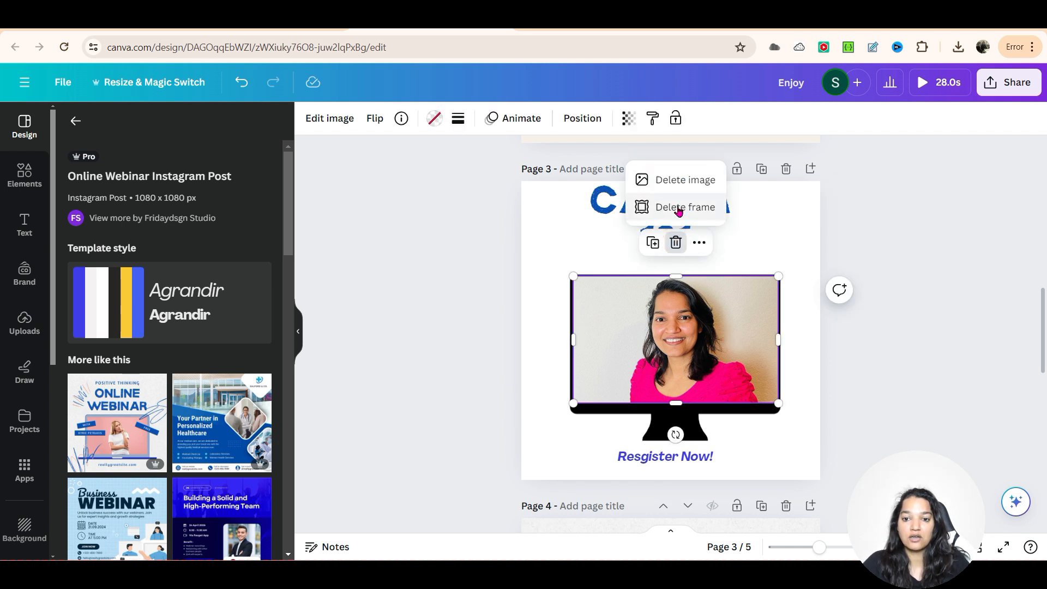
{"action": "left_click", "coordinate": [685, 182]}
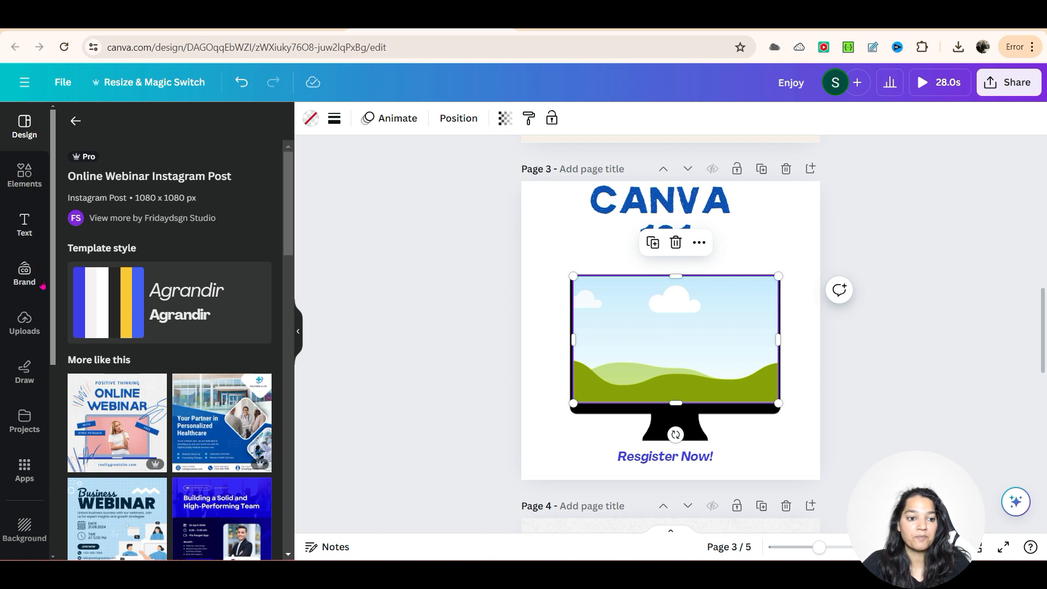
{"action": "left_click", "coordinate": [25, 325]}
{"action": "scroll", "coordinate": [157, 419], "scroll_direction": "up", "scroll_amount": 3}
{"action": "scroll", "coordinate": [156, 419], "scroll_direction": "up", "scroll_amount": 10}
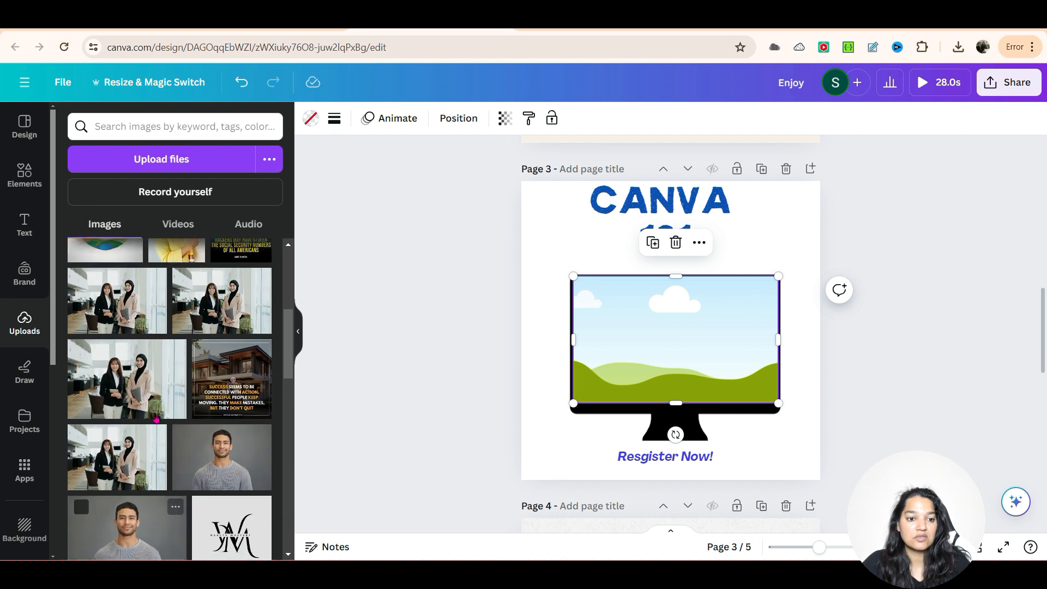
{"action": "left_click_drag", "start_coordinate": [124, 306], "coordinate": [655, 324]}
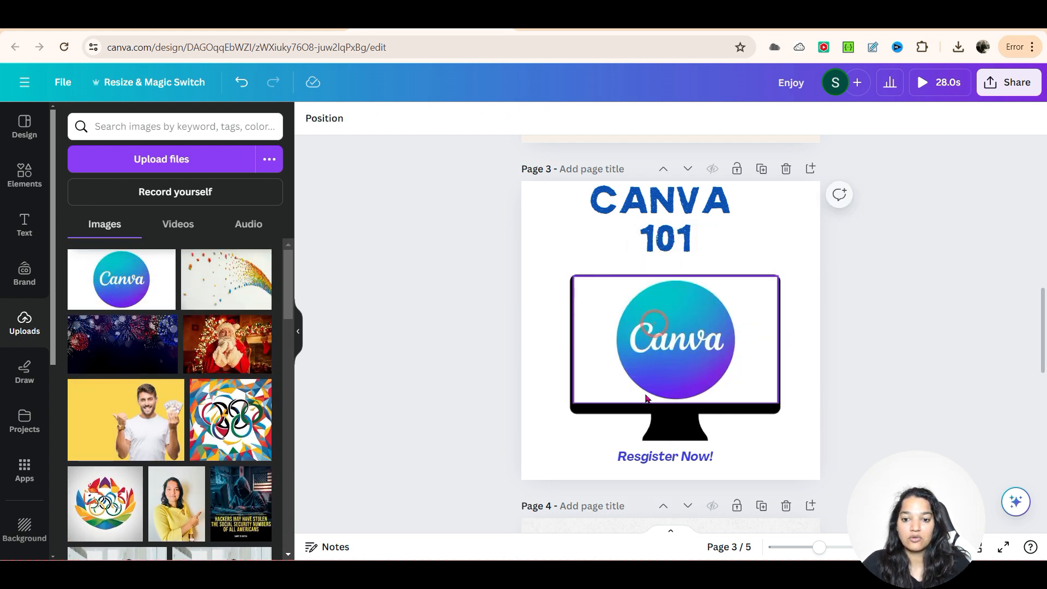
{"action": "left_click", "coordinate": [808, 358]}
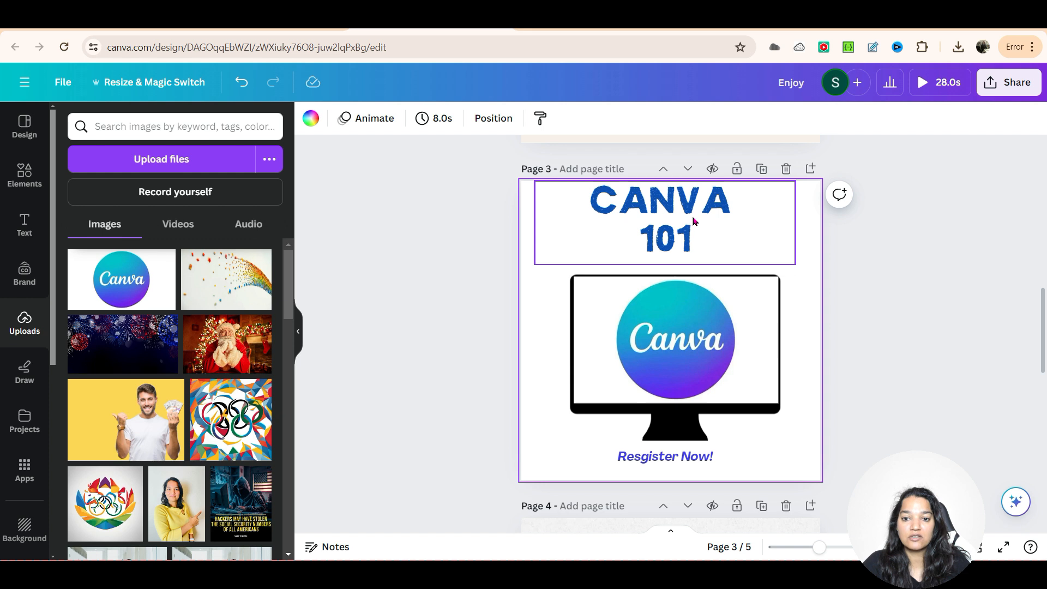
Step: Shift the "Resgister Now!" label beneath the monitor slightly to the right
{"action": "left_click", "coordinate": [658, 460]}
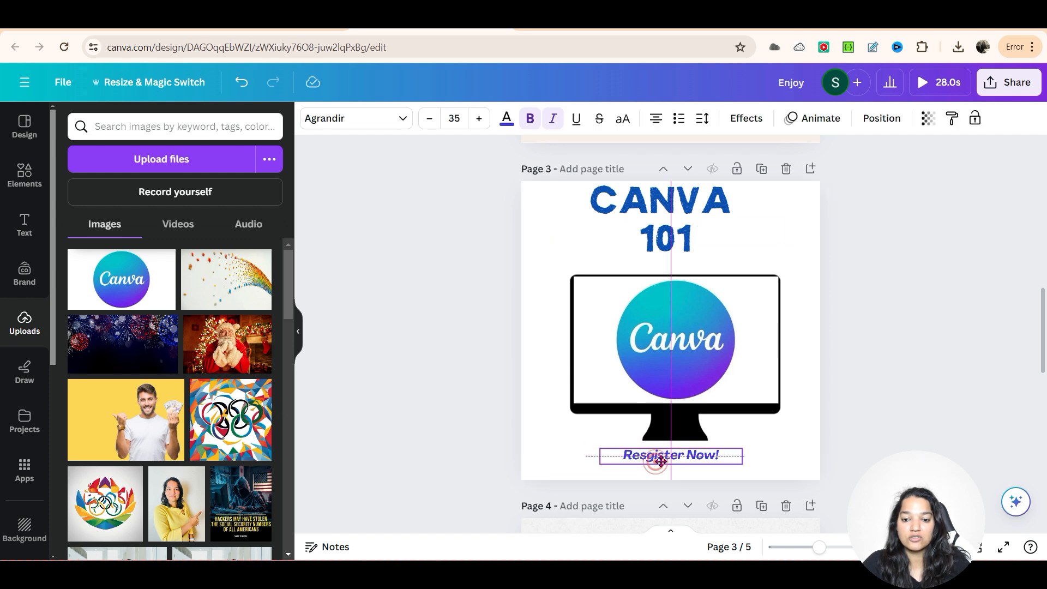
{"action": "left_click", "coordinate": [813, 484]}
{"action": "scroll", "coordinate": [846, 391], "scroll_direction": "down", "scroll_amount": 7}
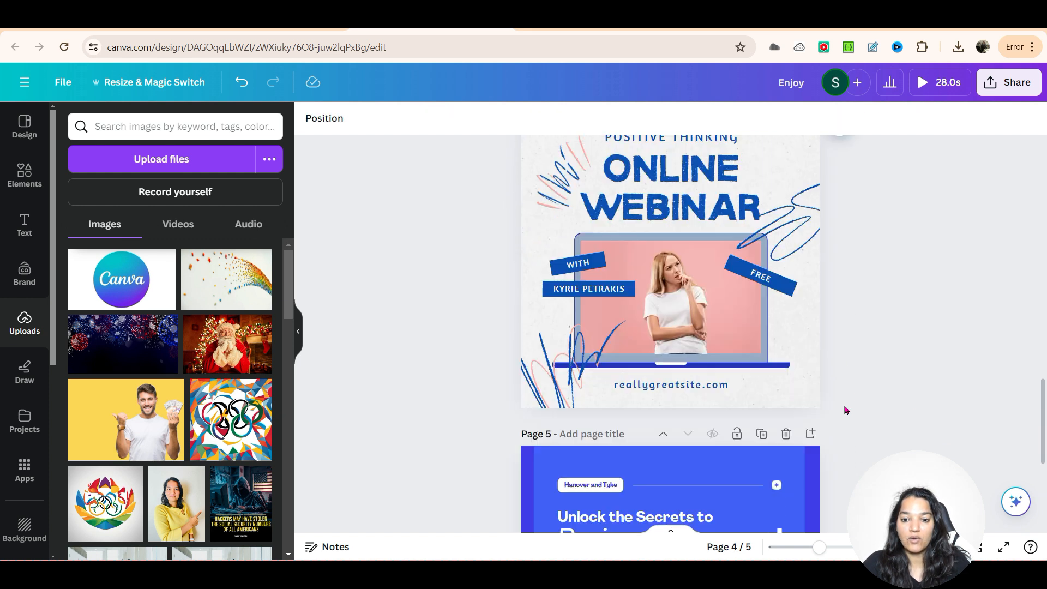
{"action": "scroll", "coordinate": [845, 408], "scroll_direction": "up", "scroll_amount": 3}
{"action": "left_click", "coordinate": [673, 251]}
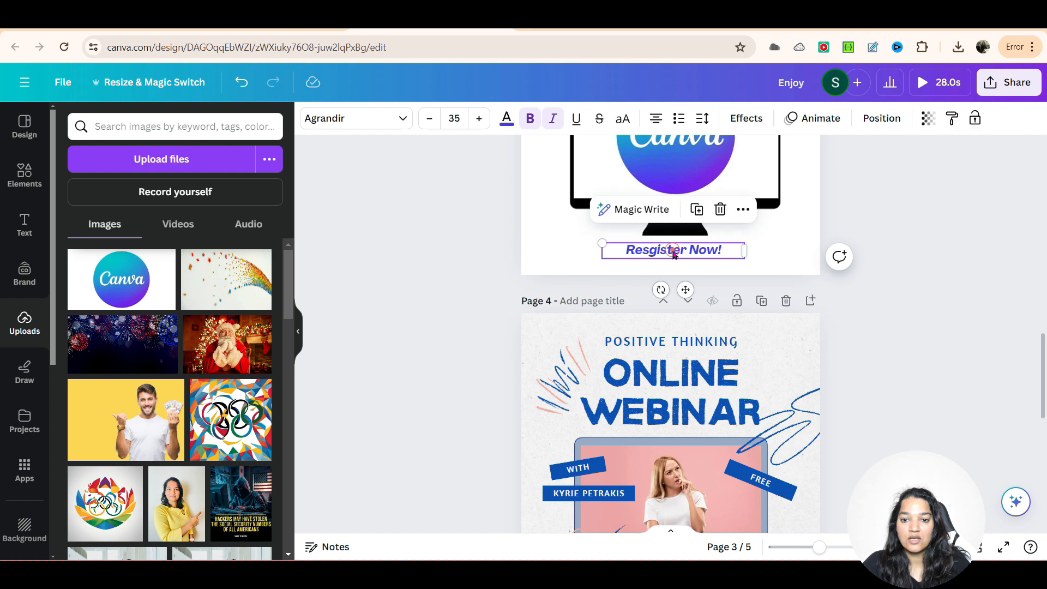
{"action": "scroll", "coordinate": [889, 391], "scroll_direction": "down", "scroll_amount": 8}
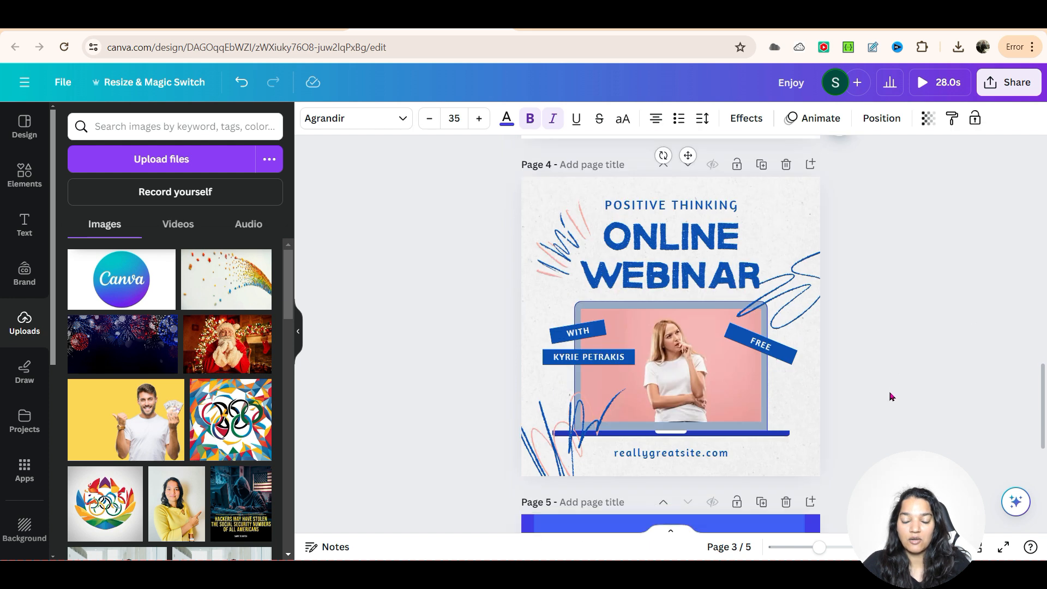
Step: Replace the "Resgister Now!" label on page 3 with a fresh copy of page 5's button shape and label, placed beneath the monitor
{"action": "left_click", "coordinate": [725, 431]}
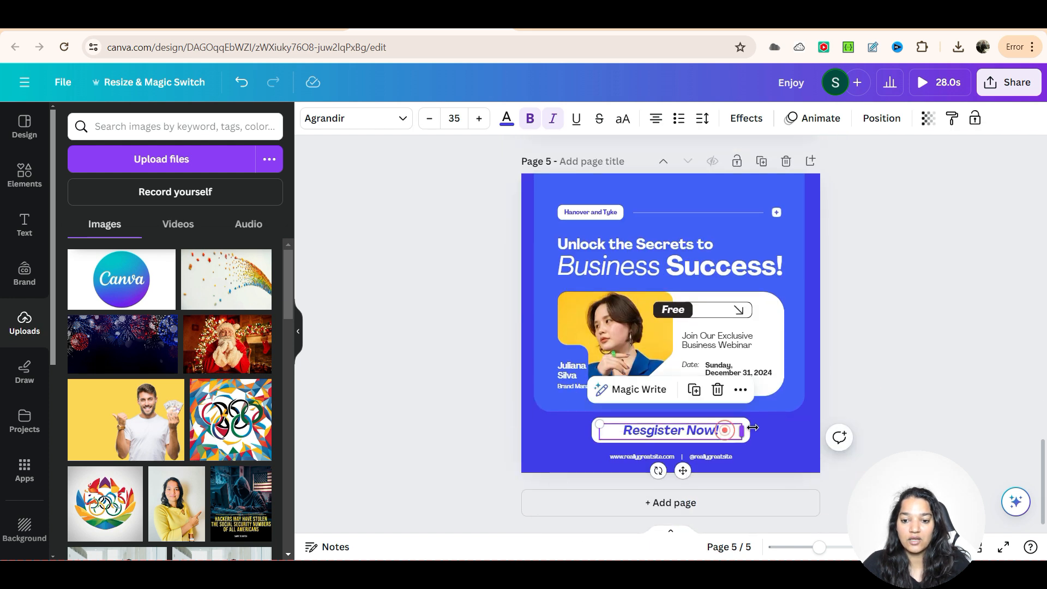
{"action": "left_click", "coordinate": [770, 432]}
{"action": "left_click", "coordinate": [770, 431]}
{"action": "left_click", "coordinate": [774, 421]}
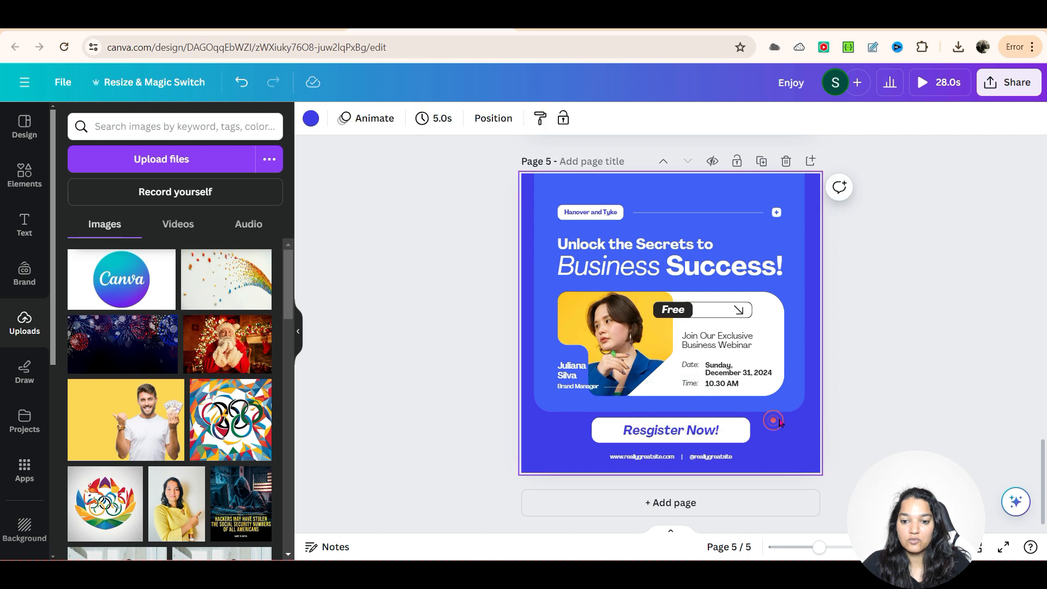
{"action": "left_click", "coordinate": [734, 432]}
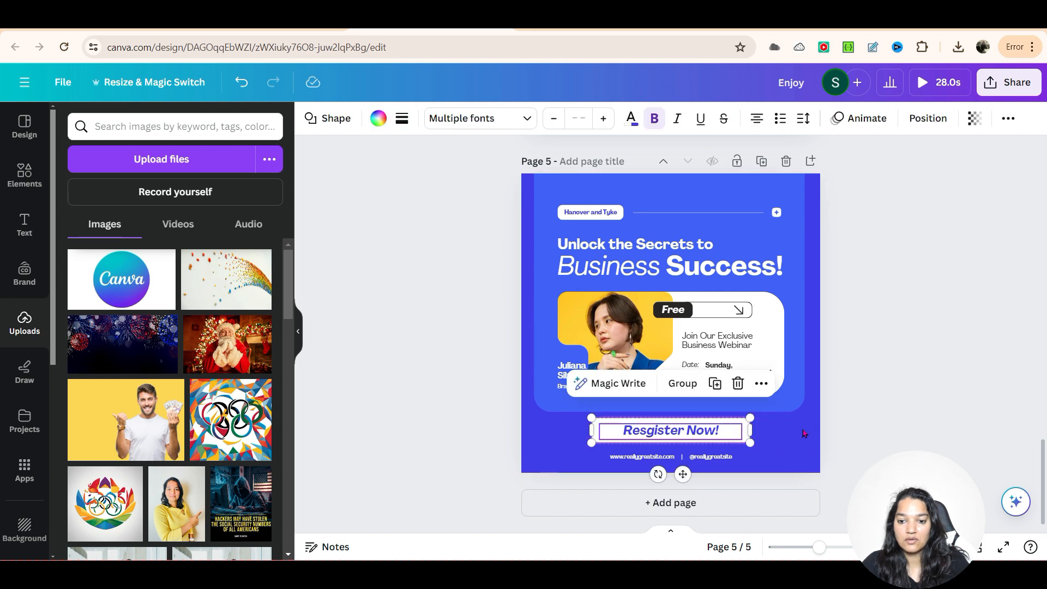
{"action": "scroll", "coordinate": [799, 431], "scroll_direction": "up", "scroll_amount": 10}
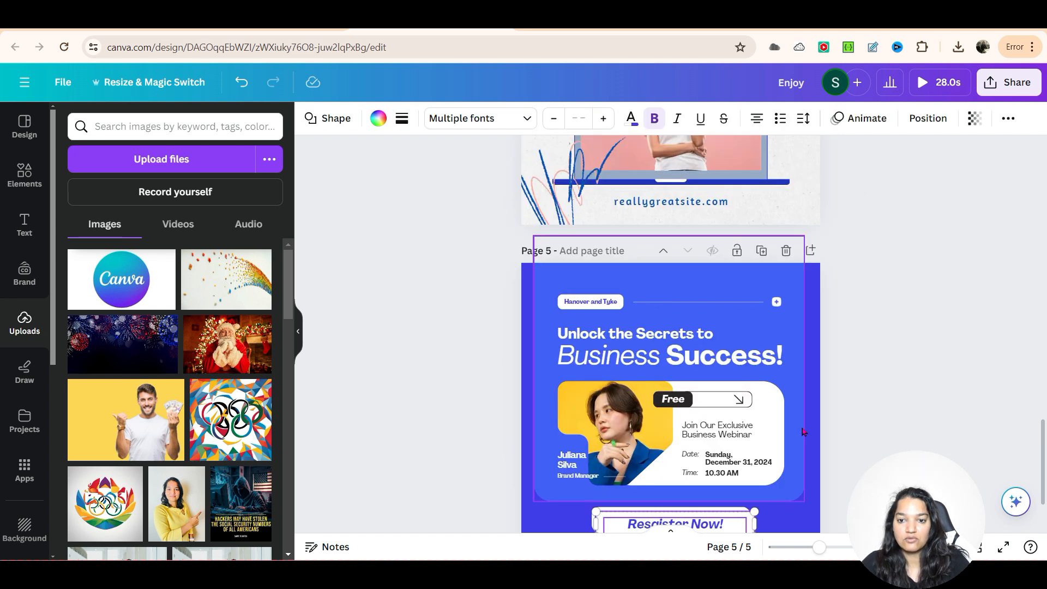
{"action": "left_click", "coordinate": [703, 382]}
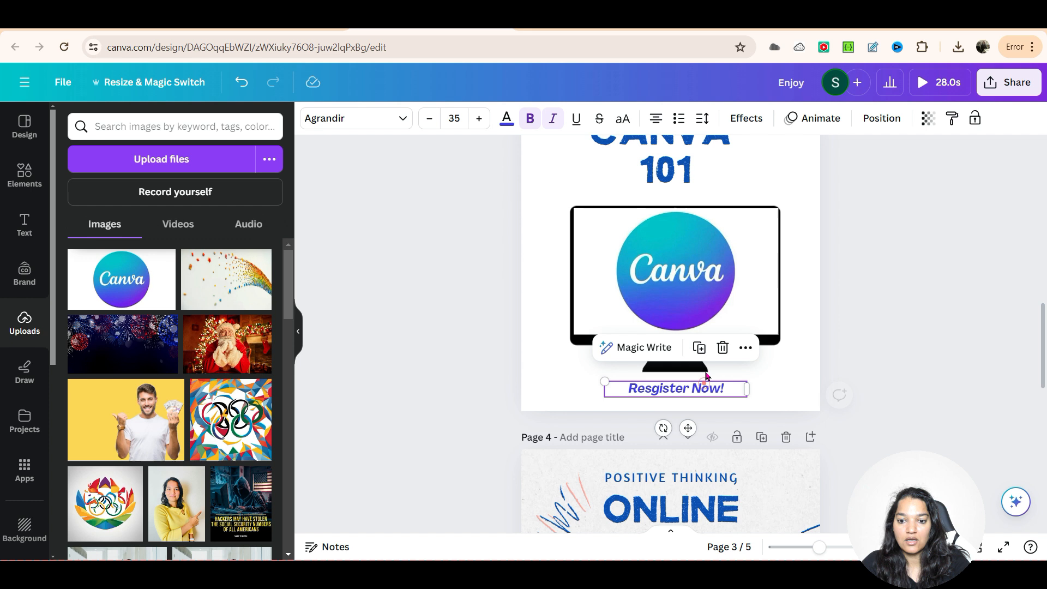
{"action": "left_click", "coordinate": [723, 348]}
{"action": "key", "text": "ctrl+v"}
{"action": "left_click_drag", "start_coordinate": [717, 373], "coordinate": [711, 392]}
Step: Fill the button shape behind "Resgister Now!" on page 3 with black (#000000)
{"action": "left_click", "coordinate": [777, 382]}
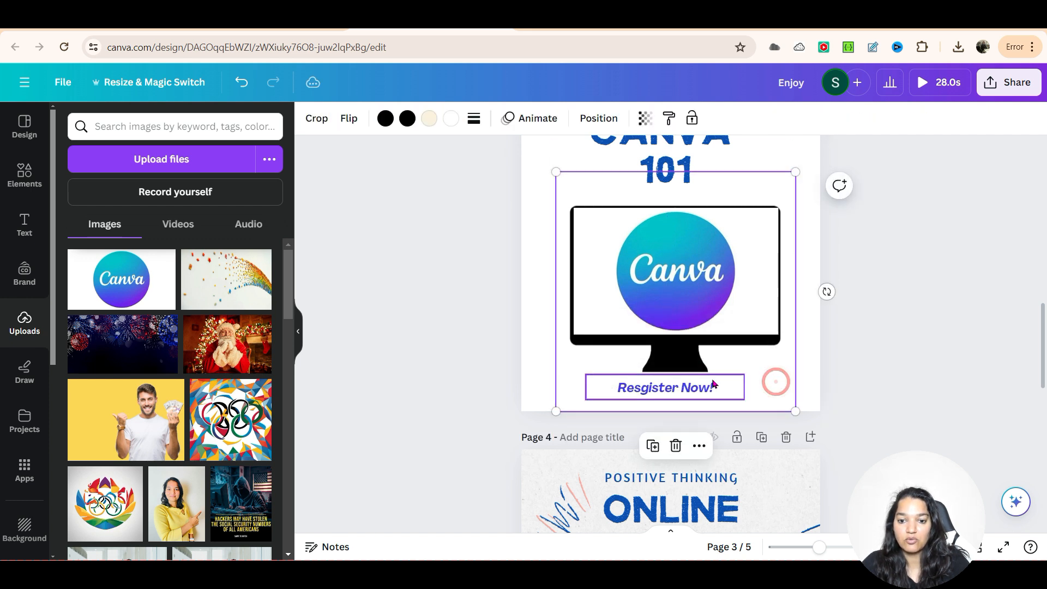
{"action": "left_click", "coordinate": [710, 381]}
{"action": "left_click", "coordinate": [680, 391]}
{"action": "left_click", "coordinate": [720, 375]}
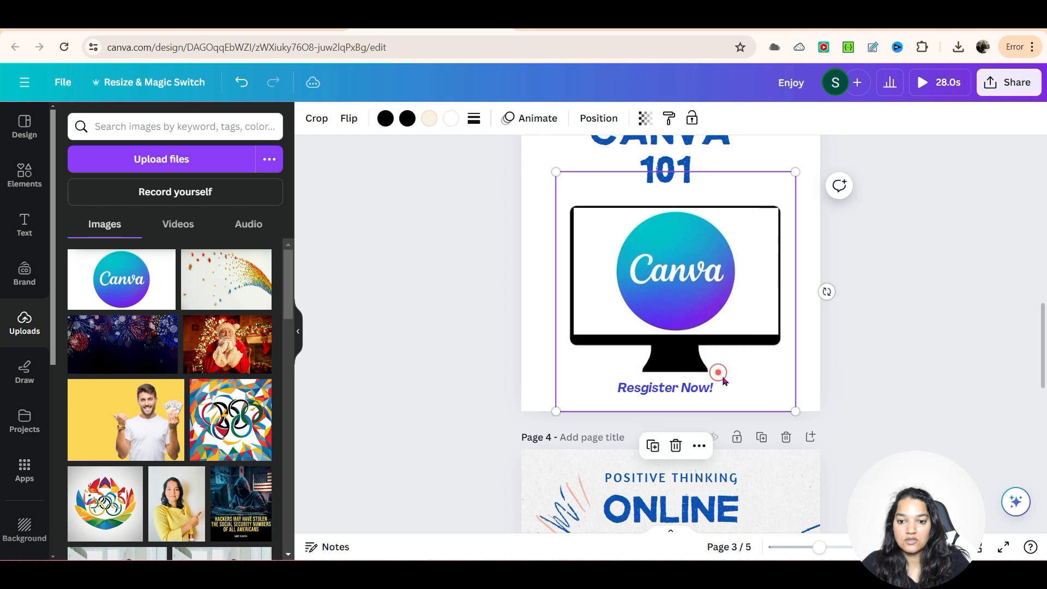
{"action": "left_click", "coordinate": [725, 376]}
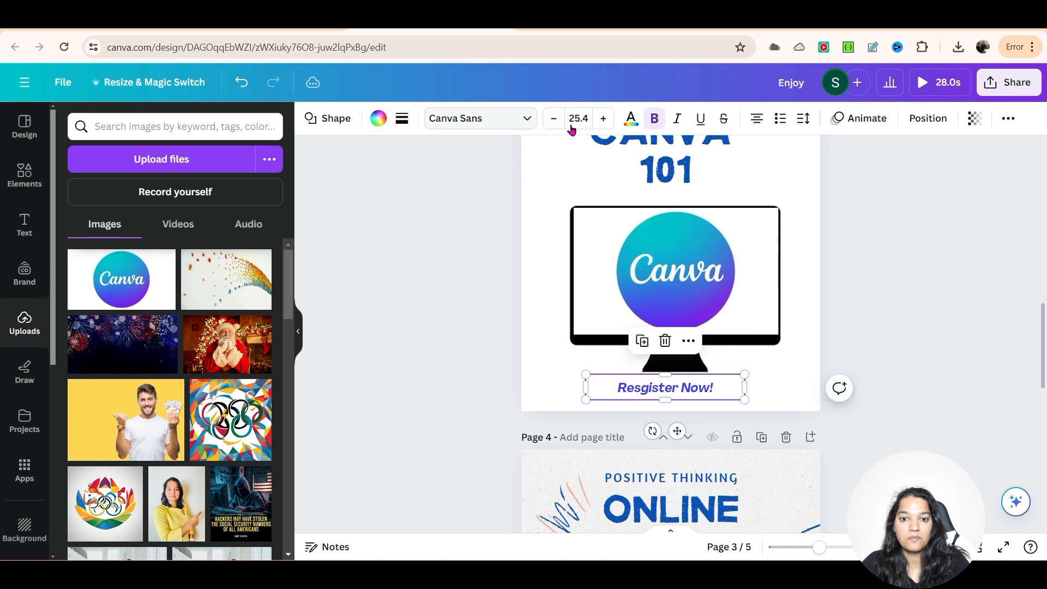
{"action": "left_click", "coordinate": [631, 120]}
{"action": "left_click", "coordinate": [456, 182]}
{"action": "left_click", "coordinate": [378, 118]}
{"action": "left_click", "coordinate": [149, 201]}
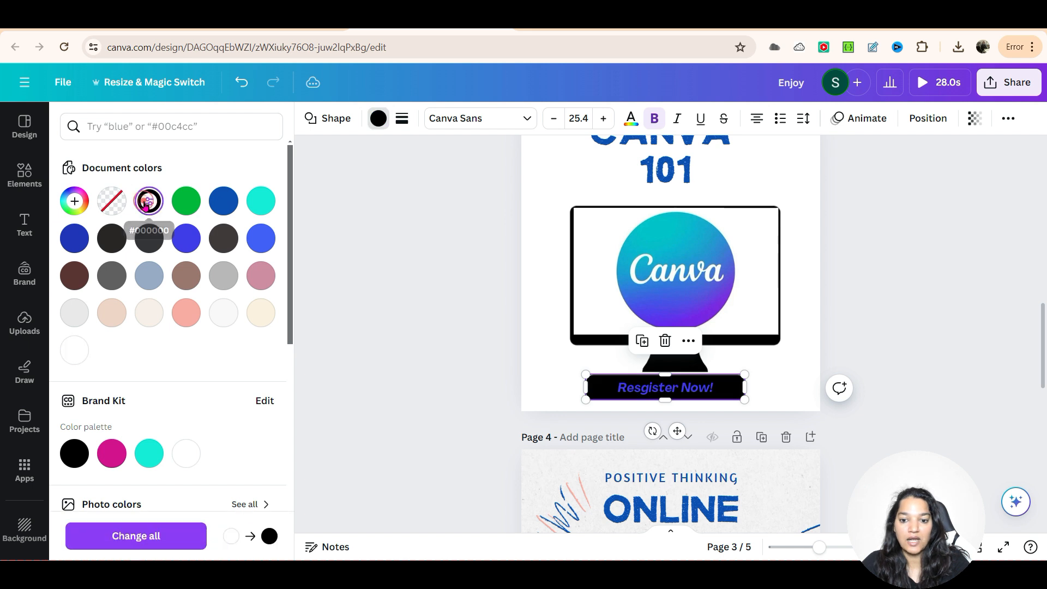
Step: Change the "Resgister Now!" label's text color on page 3 to white
{"action": "left_click", "coordinate": [666, 387]}
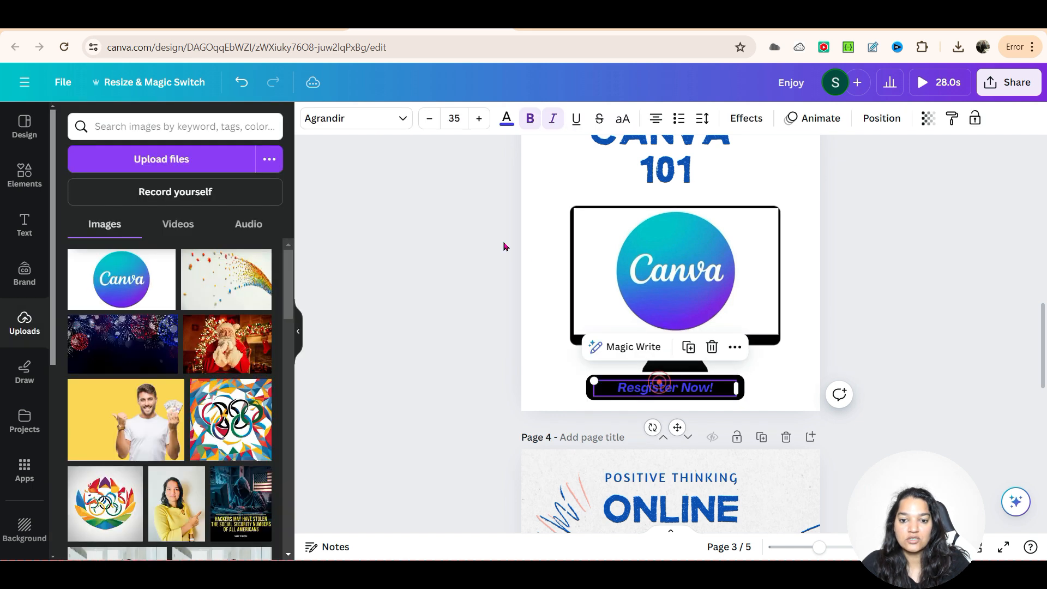
{"action": "left_click", "coordinate": [506, 118]}
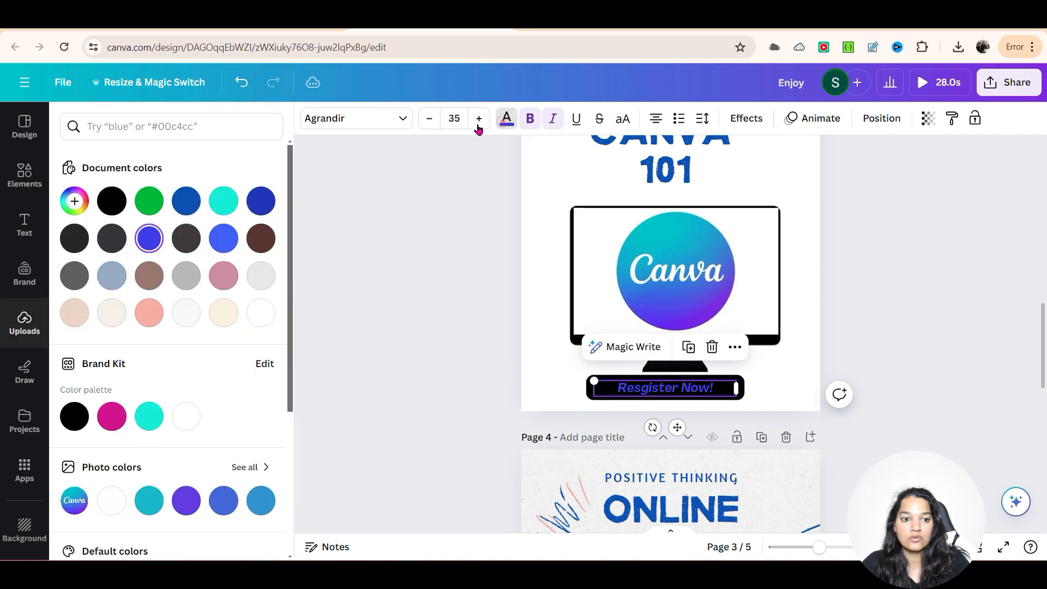
{"action": "left_click", "coordinate": [259, 315]}
{"action": "left_click", "coordinate": [403, 309]}
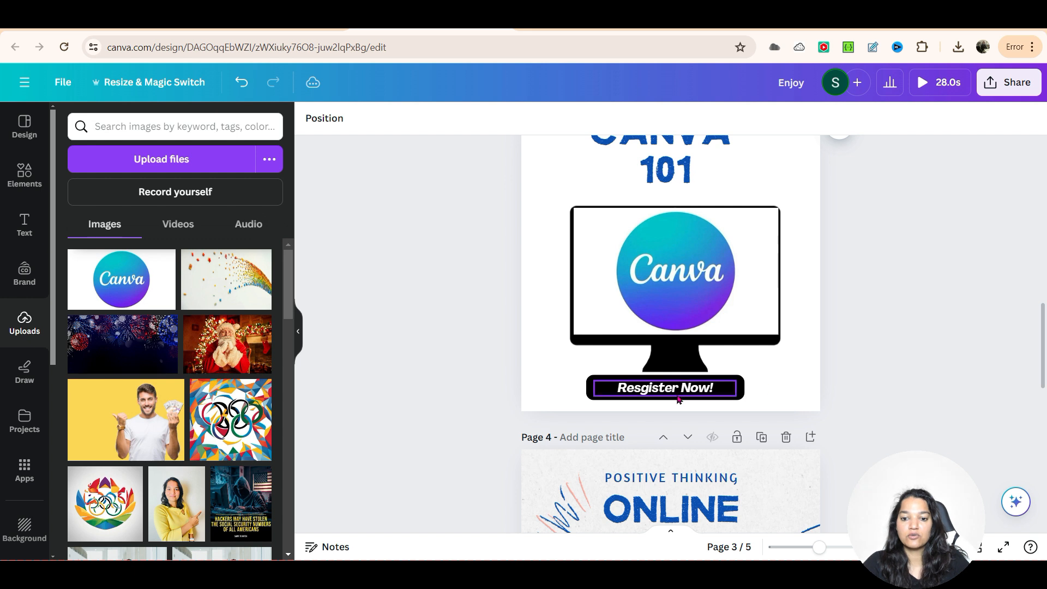
{"action": "left_click", "coordinate": [773, 371]}
{"action": "left_click", "coordinate": [826, 366]}
{"action": "left_click", "coordinate": [780, 388]}
{"action": "left_click", "coordinate": [802, 377]}
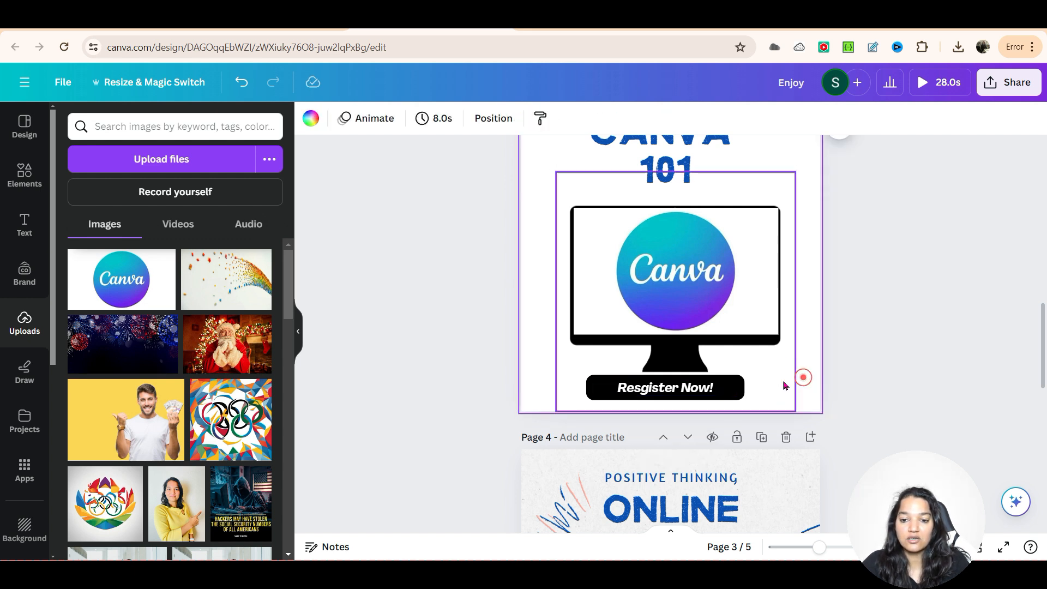
Step: Correct the misspelled word on page 3's button so the label reads "Register Now!"
{"action": "left_click", "coordinate": [720, 388]}
{"action": "left_click_drag", "start_coordinate": [721, 388], "coordinate": [720, 386]}
{"action": "double_click", "coordinate": [653, 387]}
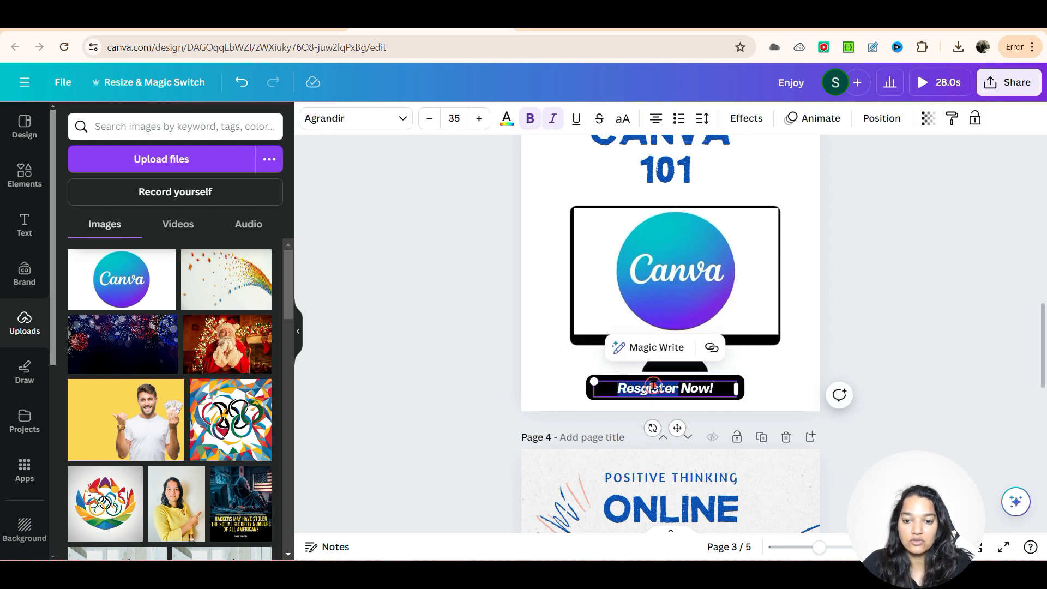
{"action": "type", "text": "Register"}
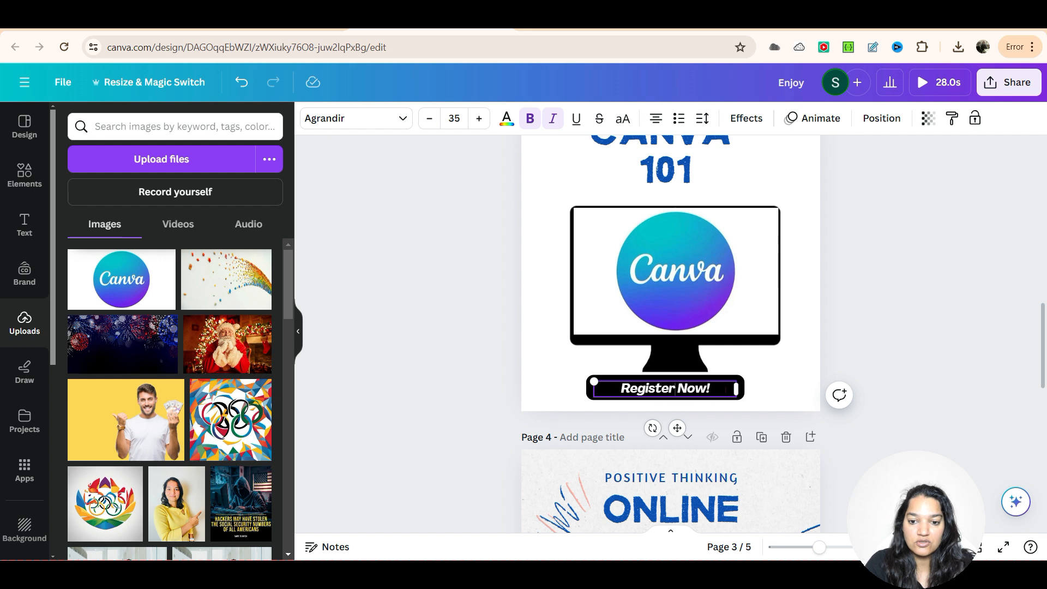
{"action": "scroll", "coordinate": [931, 379], "scroll_direction": "up", "scroll_amount": 3}
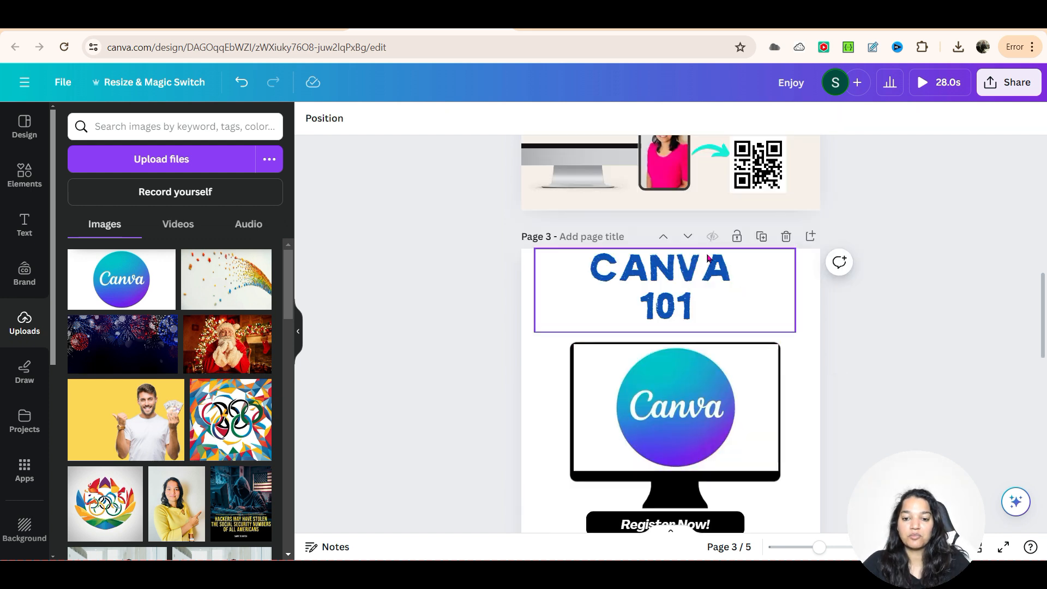
{"action": "scroll", "coordinate": [753, 246], "scroll_direction": "up", "scroll_amount": 5}
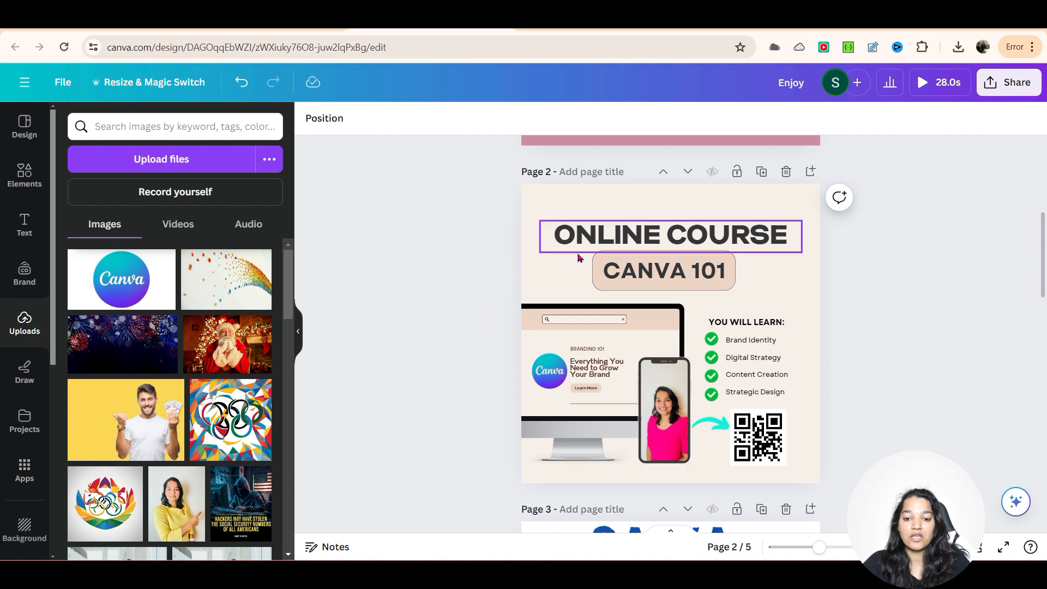
{"action": "scroll", "coordinate": [628, 312], "scroll_direction": "down", "scroll_amount": 5}
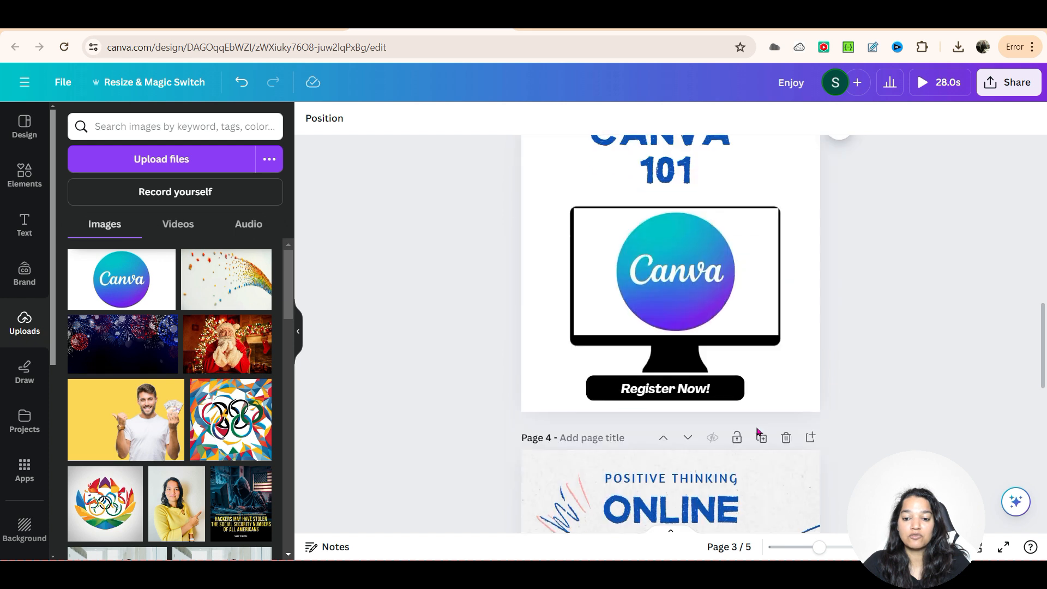
{"action": "scroll", "coordinate": [772, 452], "scroll_direction": "up", "scroll_amount": 1}
{"action": "scroll", "coordinate": [739, 382], "scroll_direction": "down", "scroll_amount": 4}
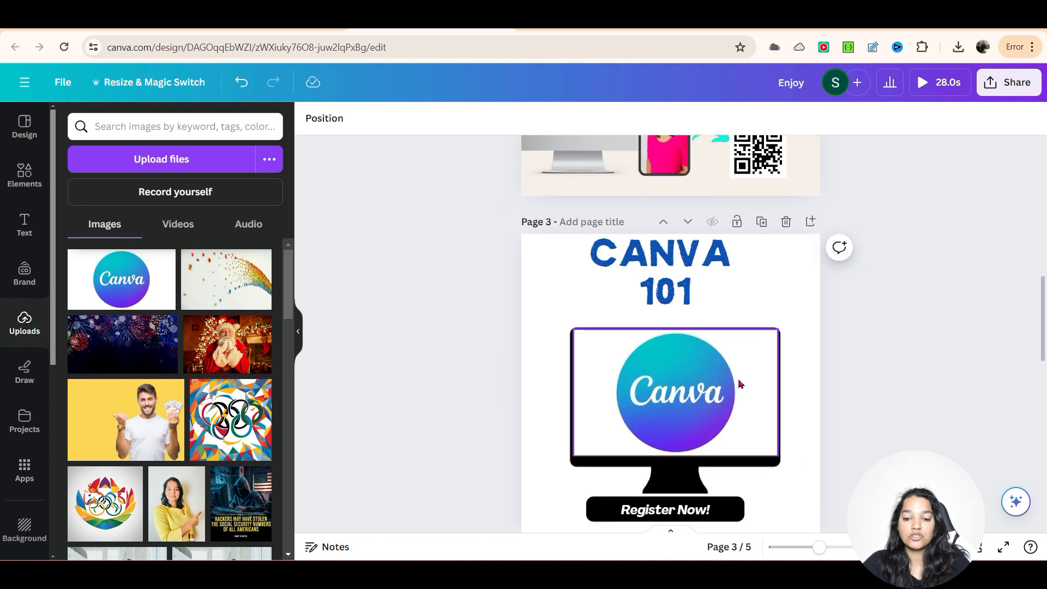
Step: Undo the most recent change made to the design
{"action": "scroll", "coordinate": [757, 402], "scroll_direction": "down", "scroll_amount": 3}
{"action": "scroll", "coordinate": [750, 338], "scroll_direction": "up", "scroll_amount": 4}
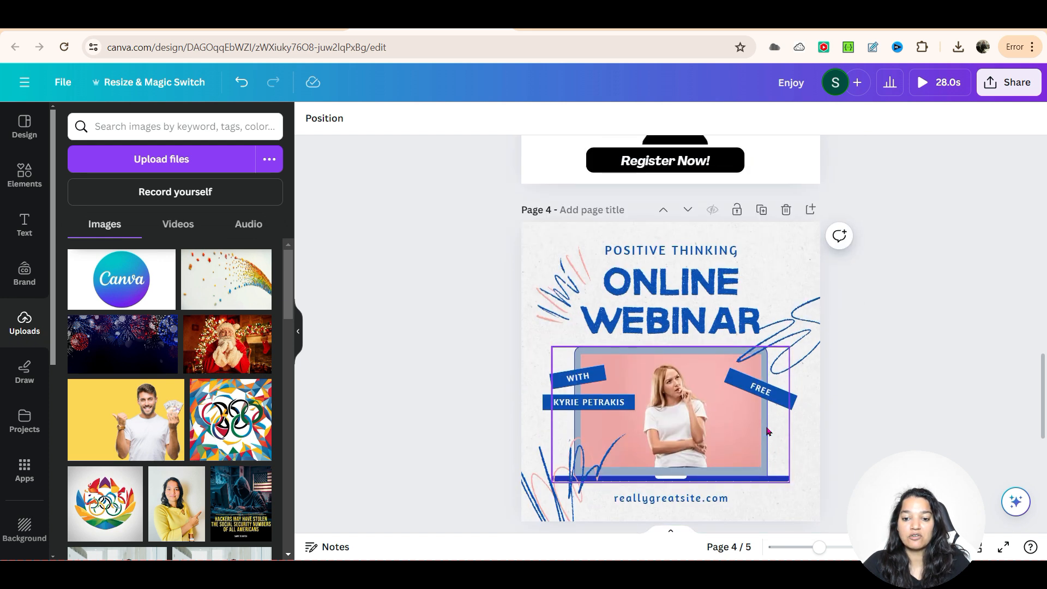
{"action": "scroll", "coordinate": [725, 251], "scroll_direction": "up", "scroll_amount": 2}
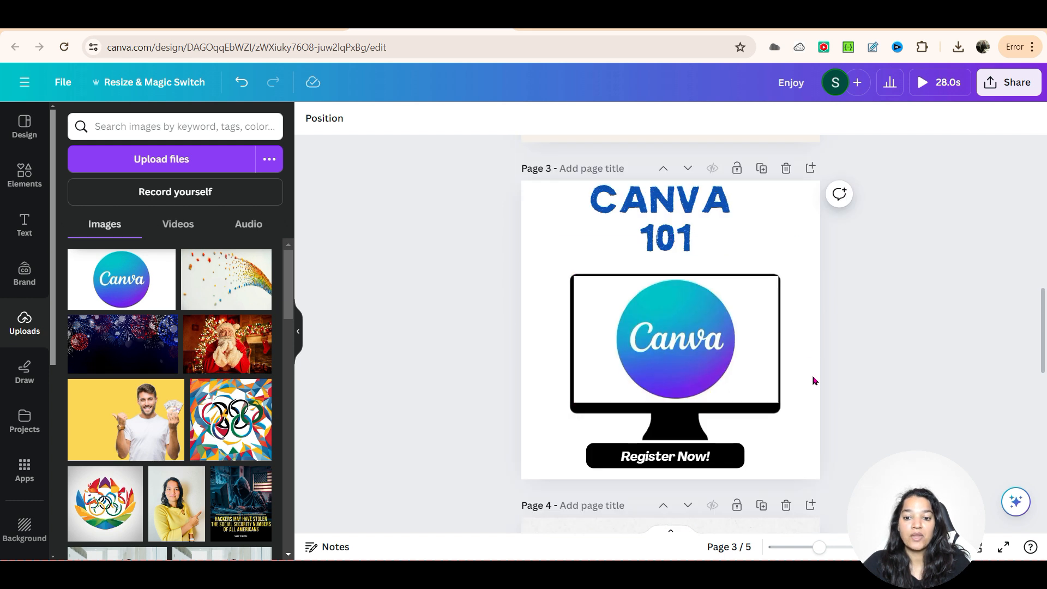
{"action": "key", "text": "ctrl+z"}
Step: Review the layouts of the heart-photo page, the ONLINE COURSE page with its QR code, and the CANVA 101 monitor page
{"action": "scroll", "coordinate": [439, 328], "scroll_direction": "up", "scroll_amount": 7}
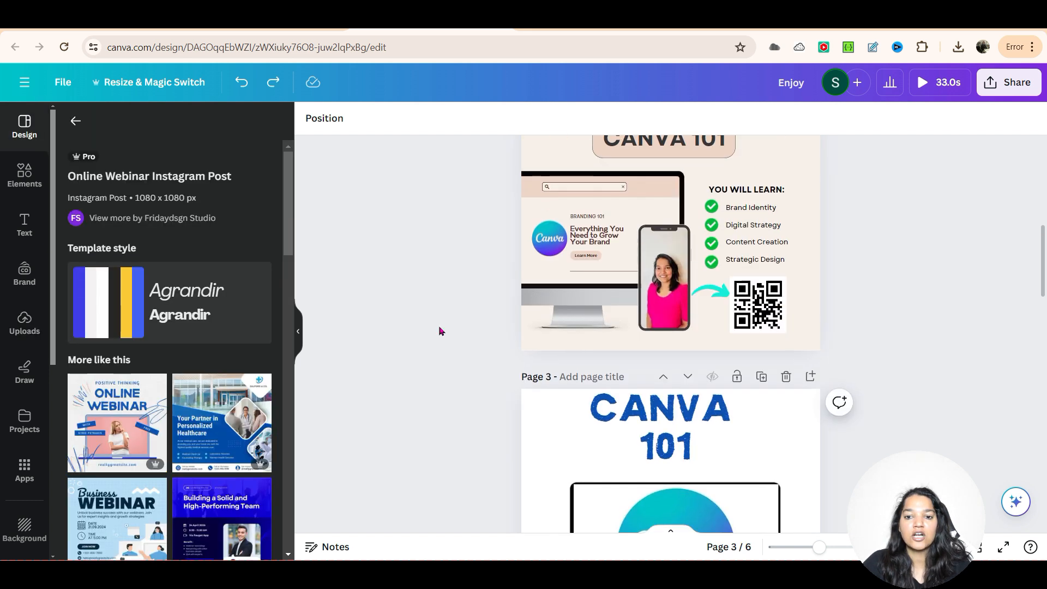
{"action": "scroll", "coordinate": [439, 332], "scroll_direction": "up", "scroll_amount": 4}
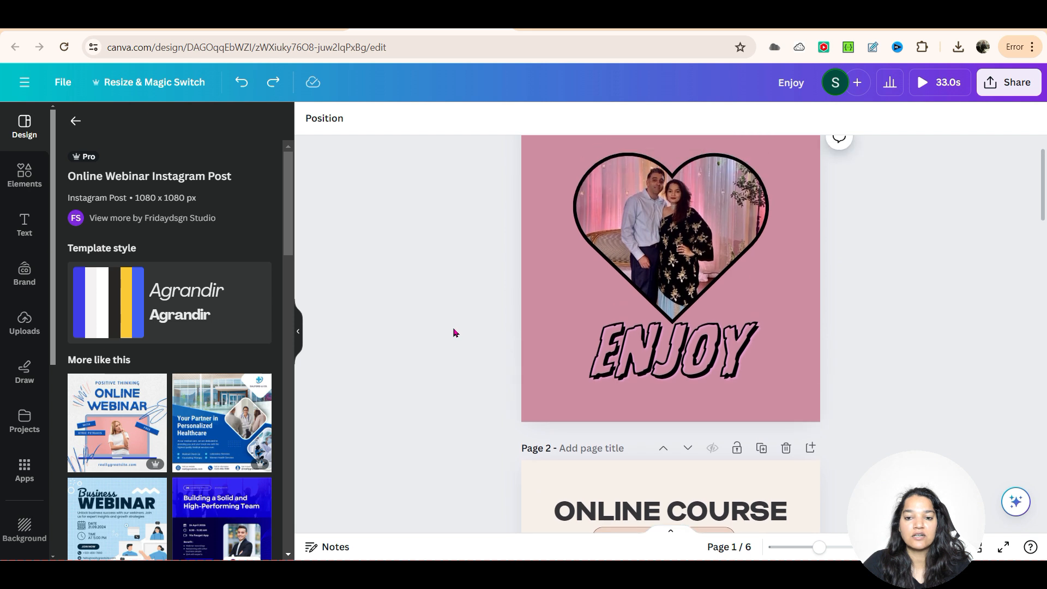
{"action": "scroll", "coordinate": [620, 390], "scroll_direction": "down", "scroll_amount": 3}
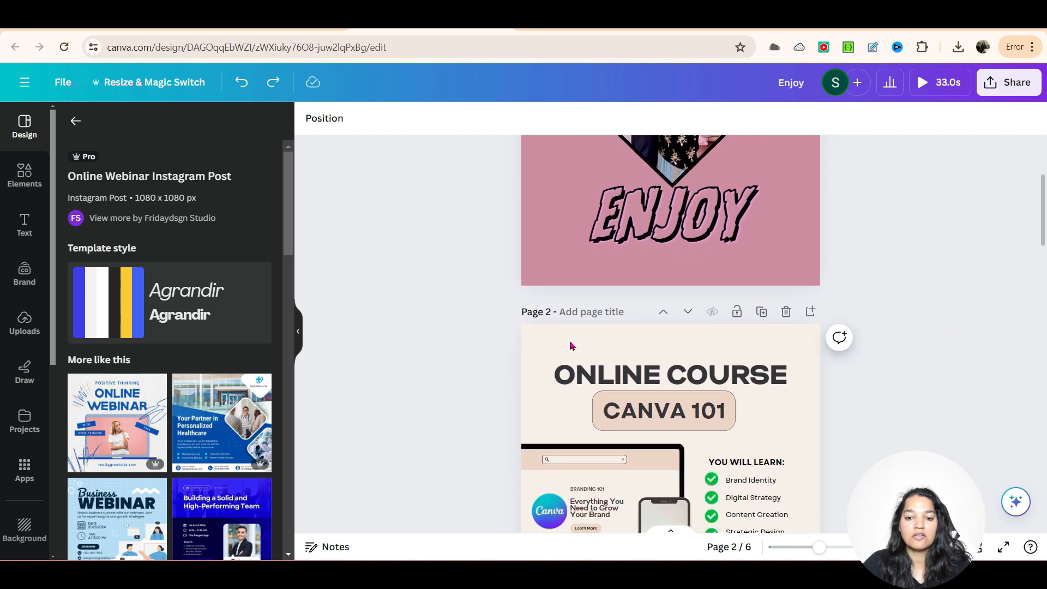
{"action": "scroll", "coordinate": [517, 404], "scroll_direction": "down", "scroll_amount": 3}
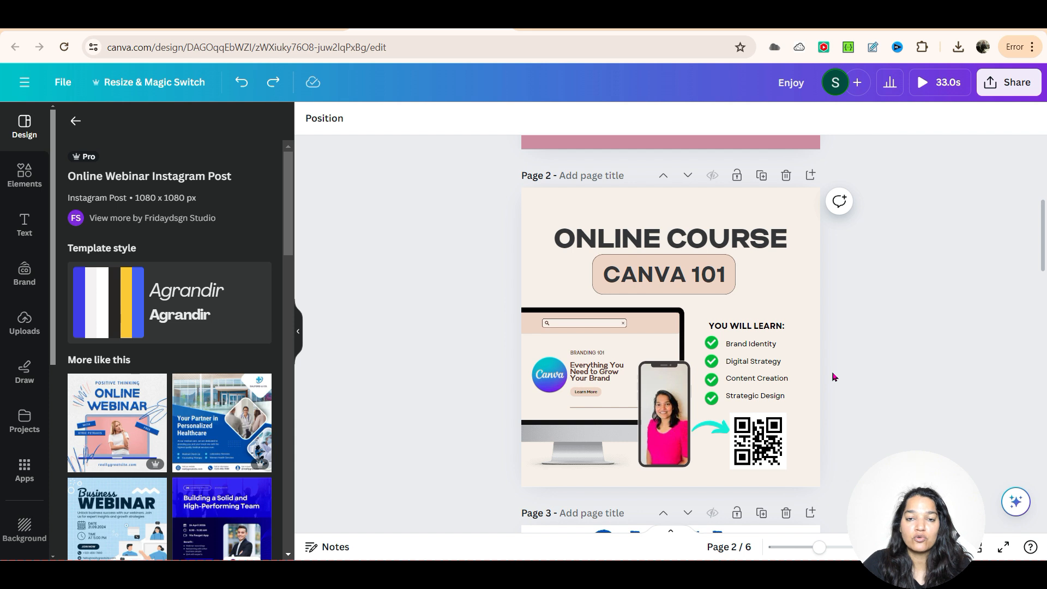
{"action": "scroll", "coordinate": [833, 376], "scroll_direction": "down", "scroll_amount": 5}
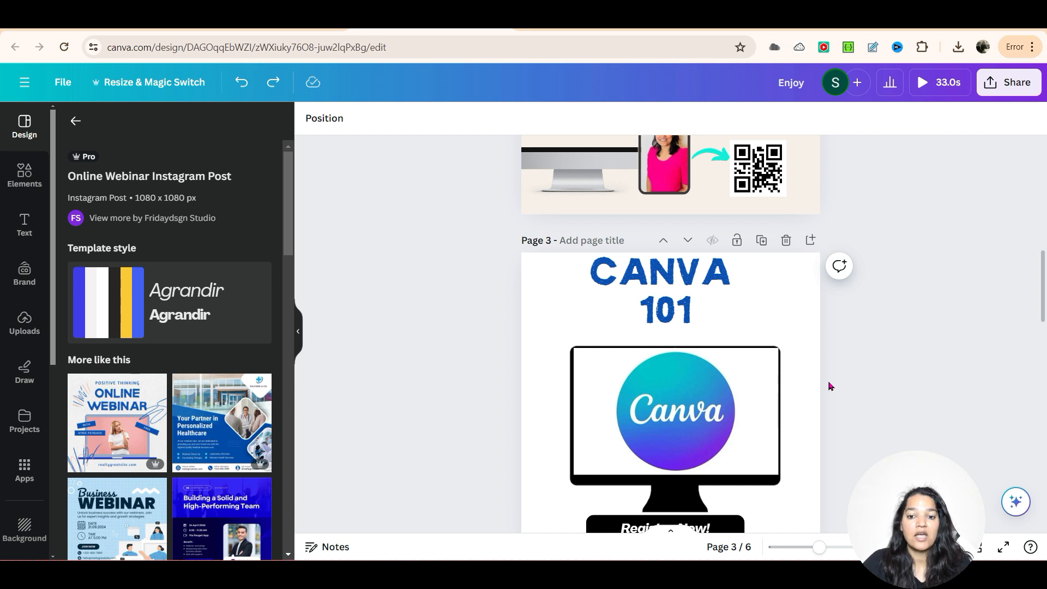
{"action": "scroll", "coordinate": [826, 389], "scroll_direction": "down", "scroll_amount": 1}
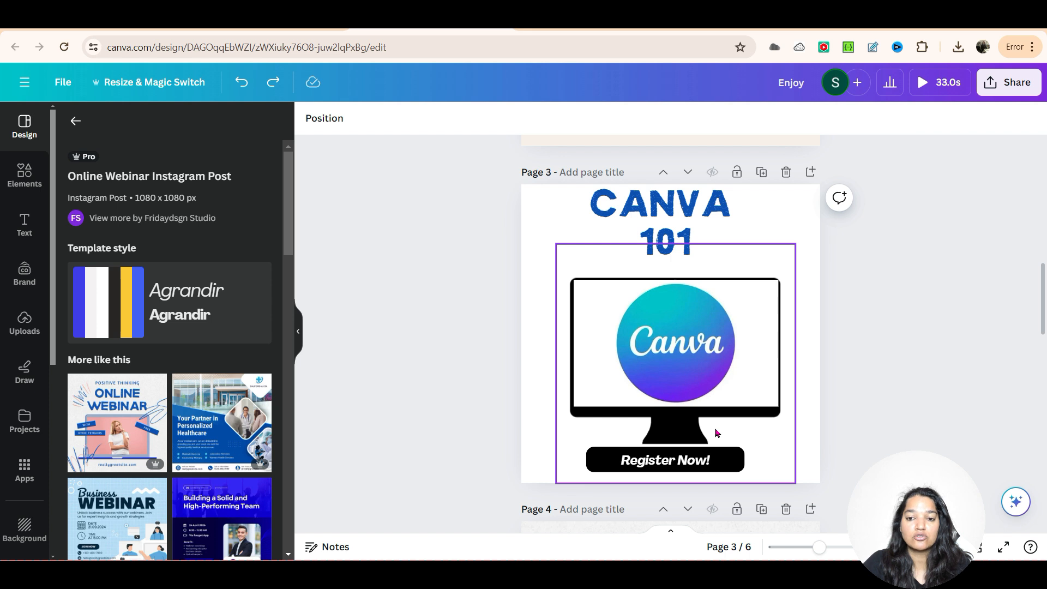
{"action": "scroll", "coordinate": [716, 431], "scroll_direction": "up", "scroll_amount": 3}
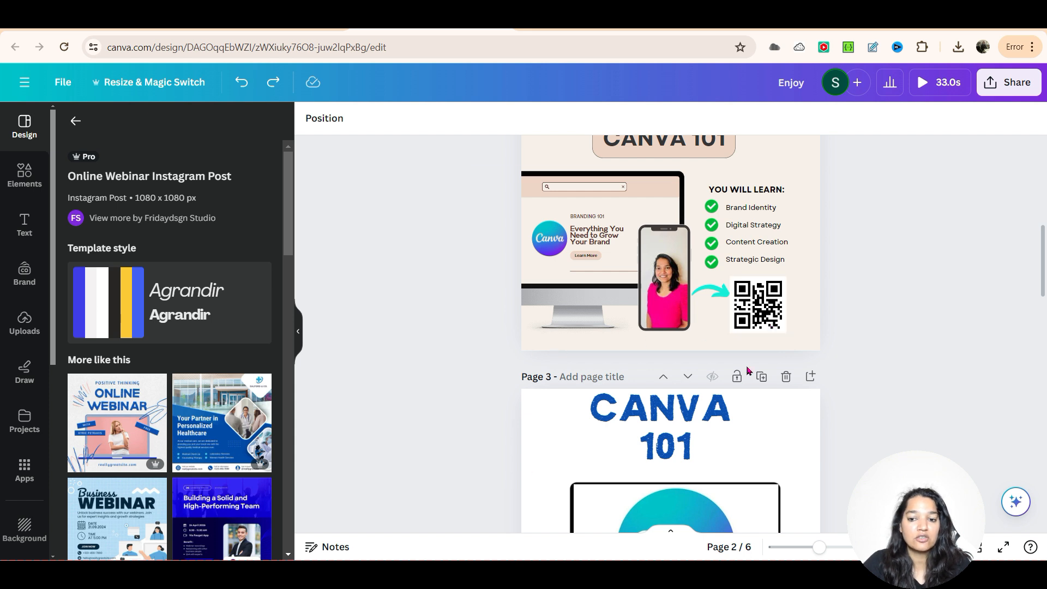
Step: Open the QR code app from the "qr code" app search results
{"action": "left_click", "coordinate": [25, 468]}
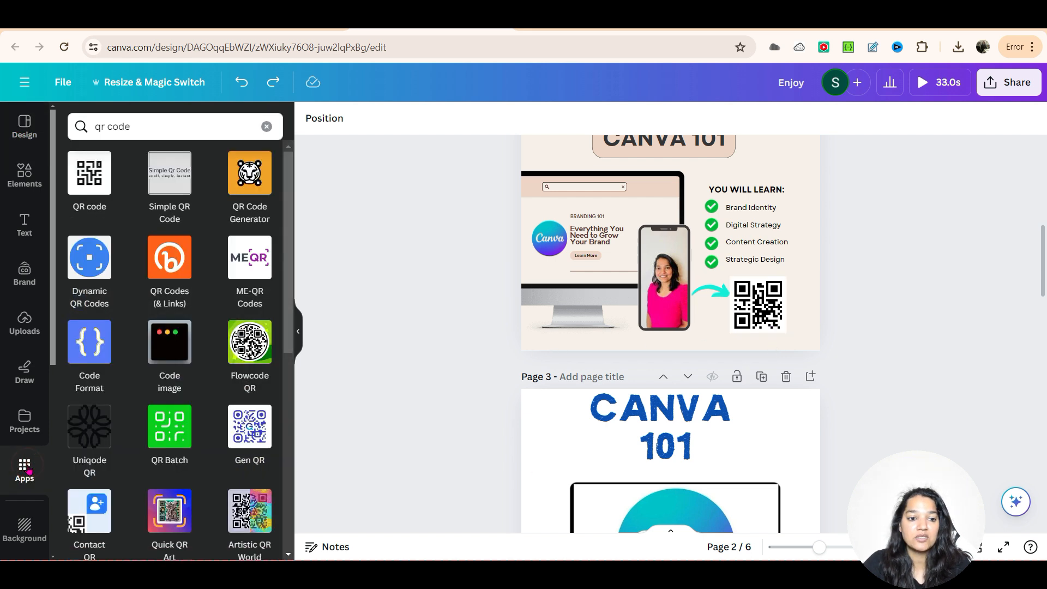
{"action": "double_click", "coordinate": [136, 127]}
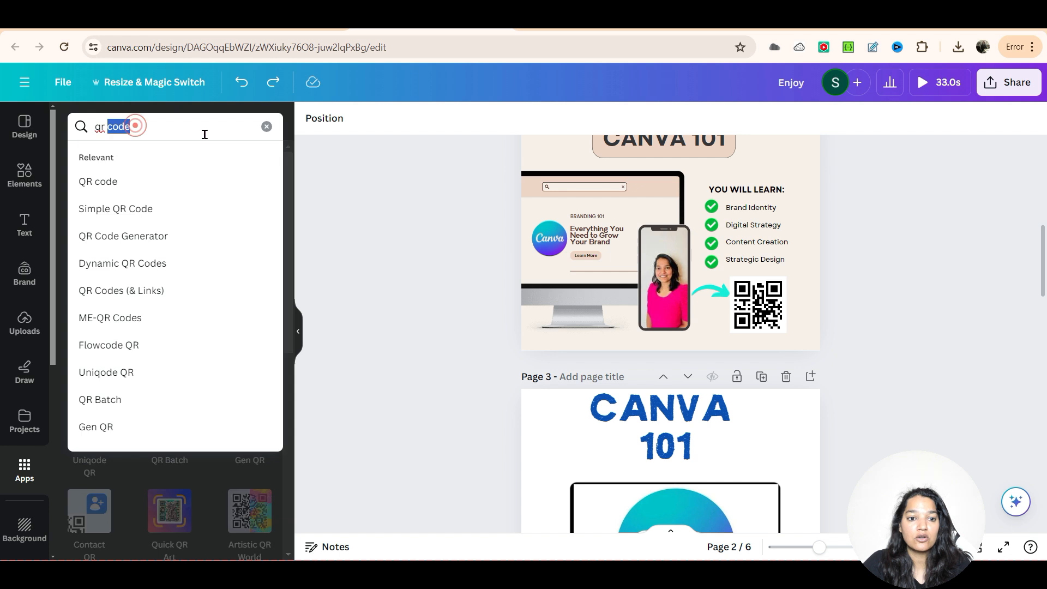
{"action": "left_click", "coordinate": [315, 173]}
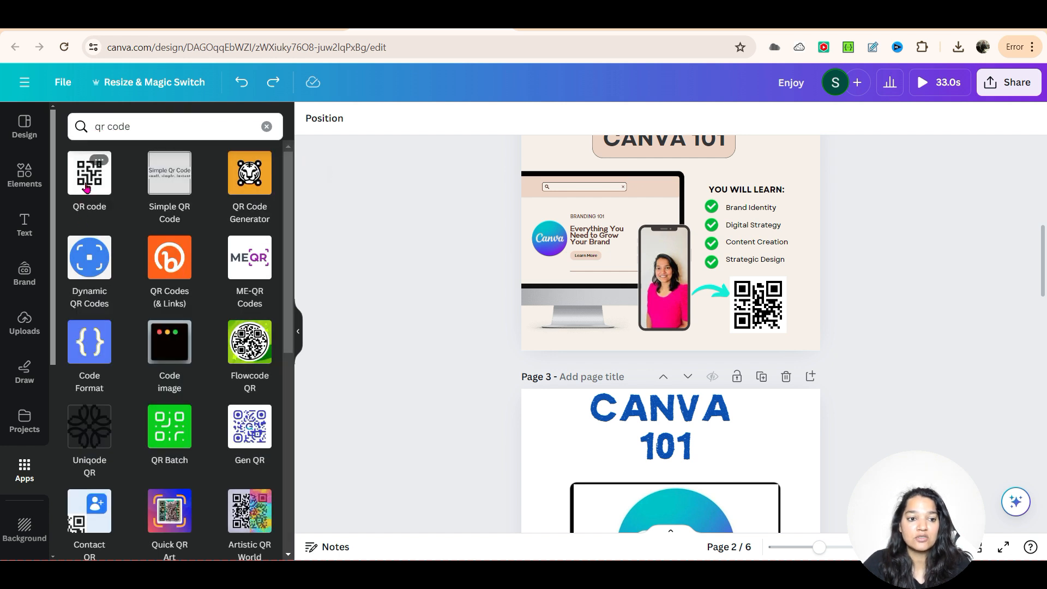
{"action": "left_click", "coordinate": [86, 188]}
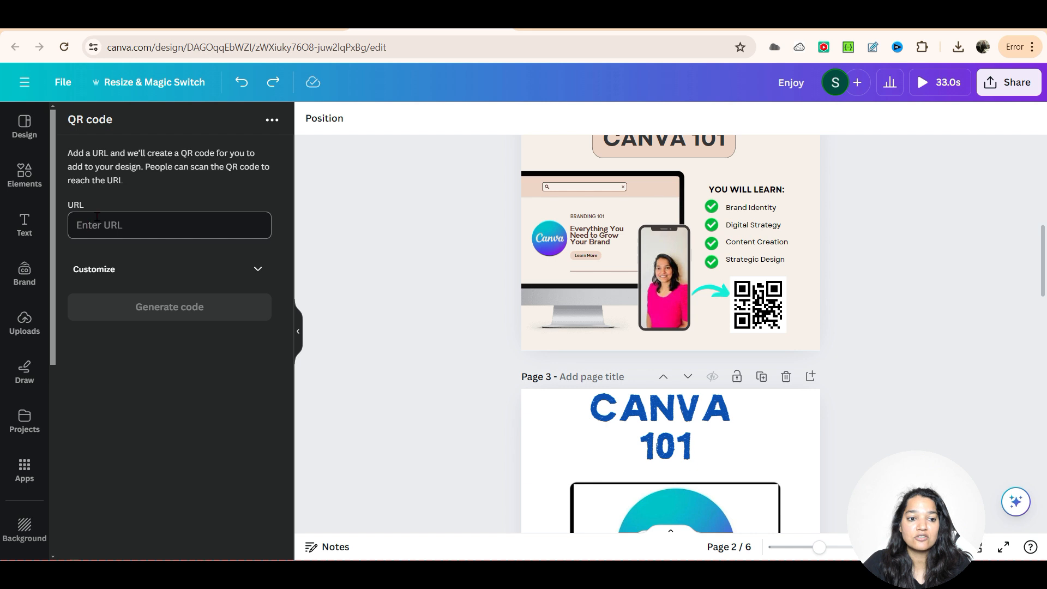